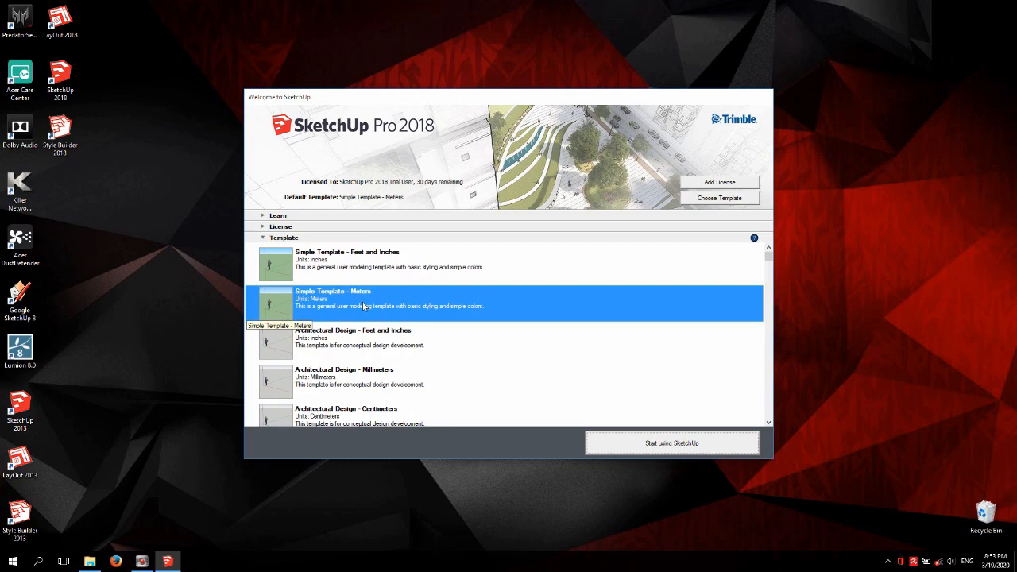
Start a model from the Simple Template - Meters and set its length units to centimetres with 0.0cm precision.
click(708, 439)
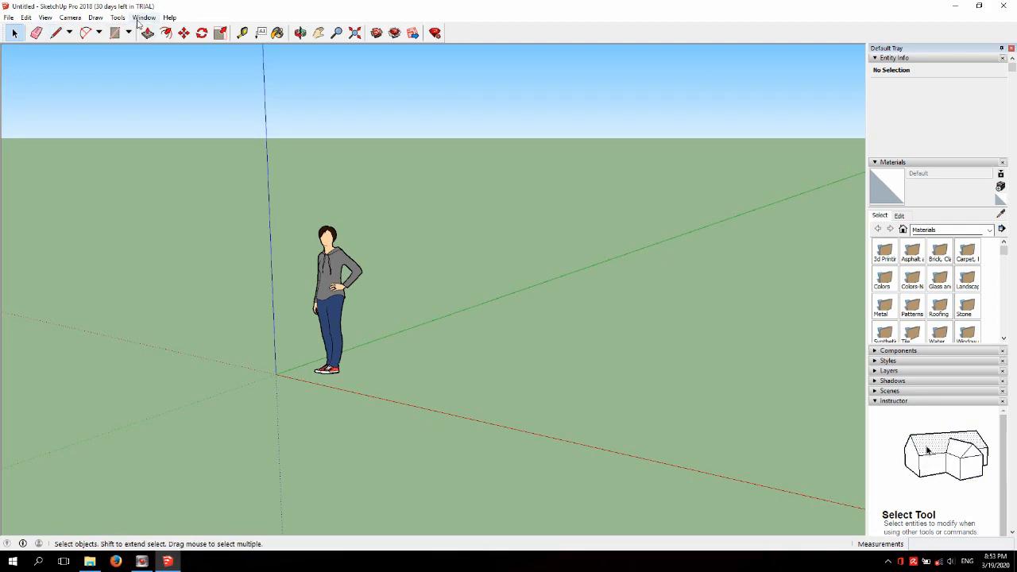
click(139, 19)
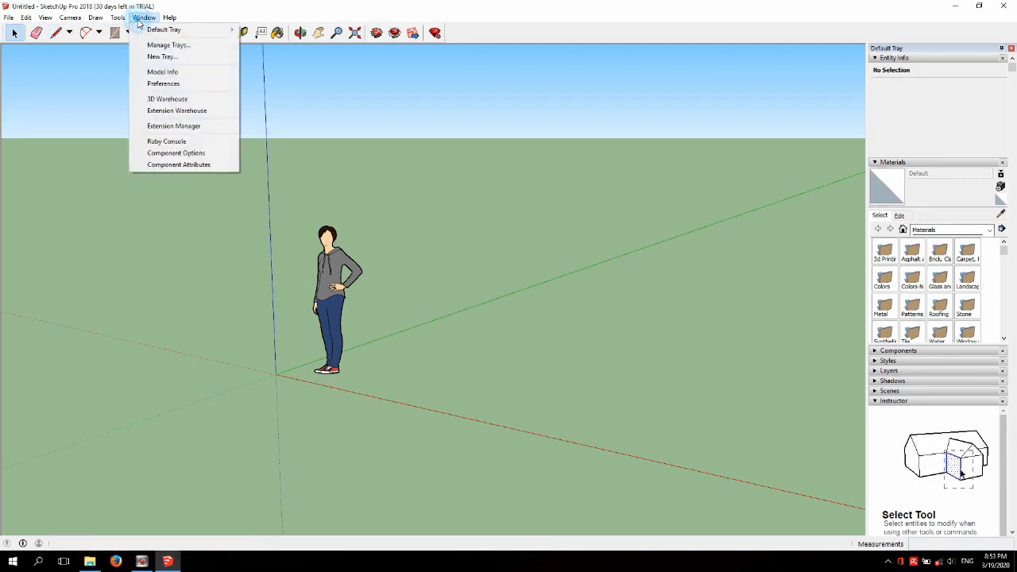
click(164, 74)
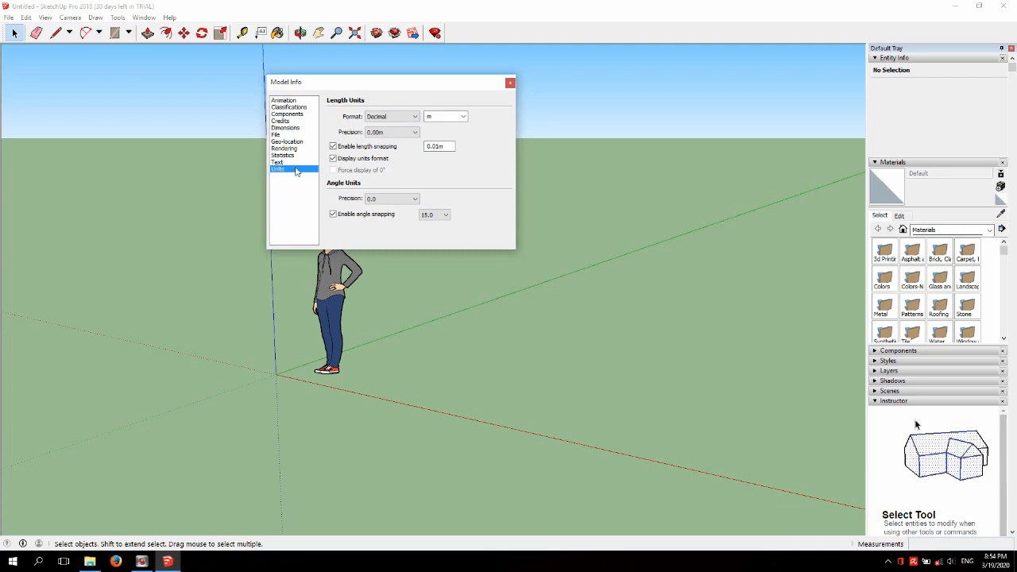
click(464, 117)
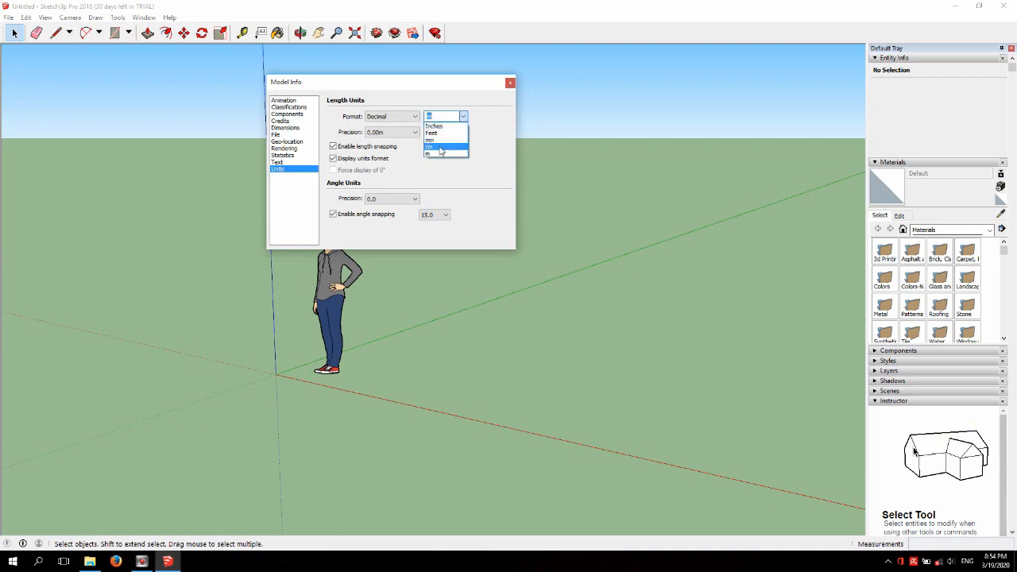
click(440, 148)
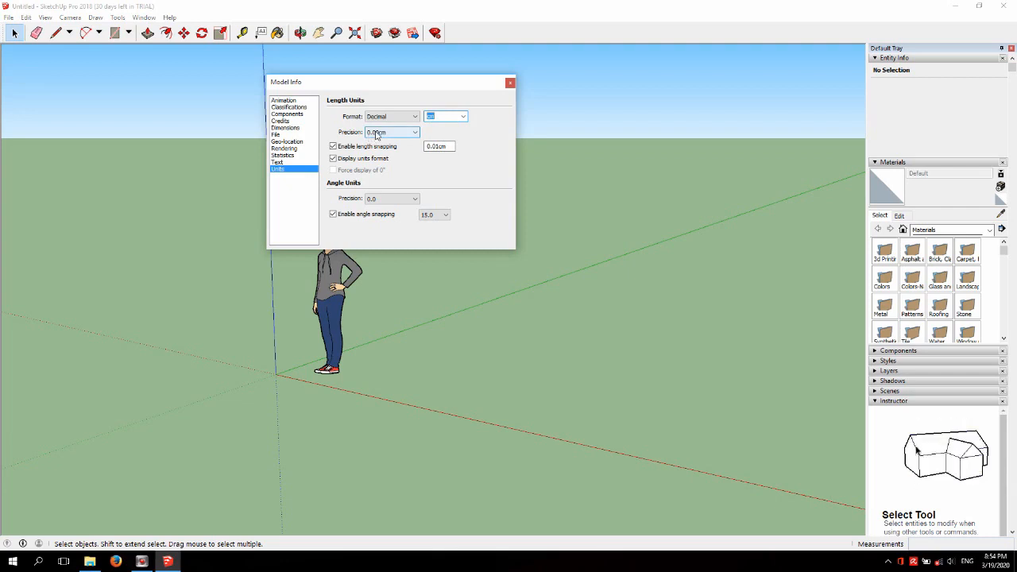
click(415, 132)
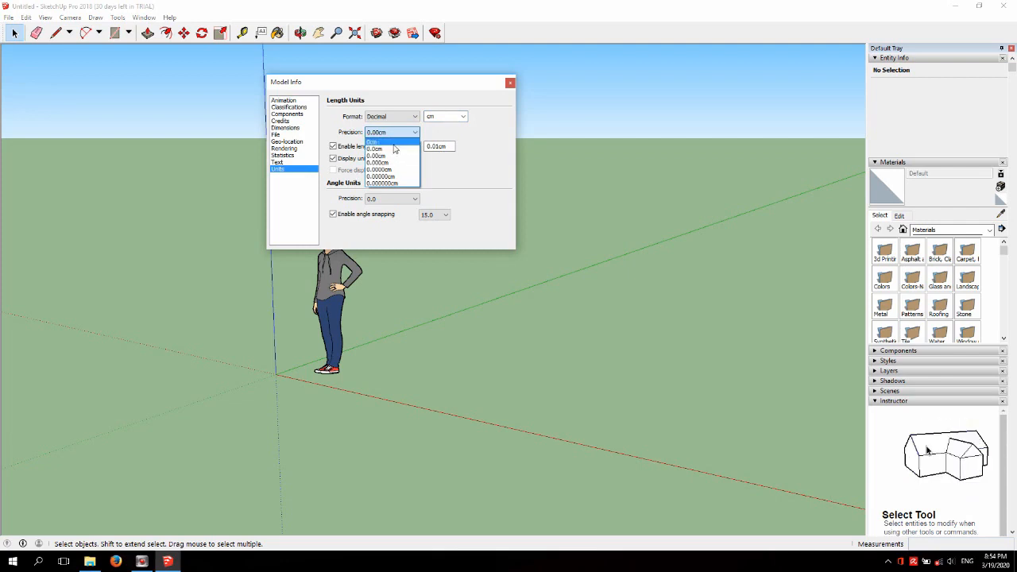
click(395, 149)
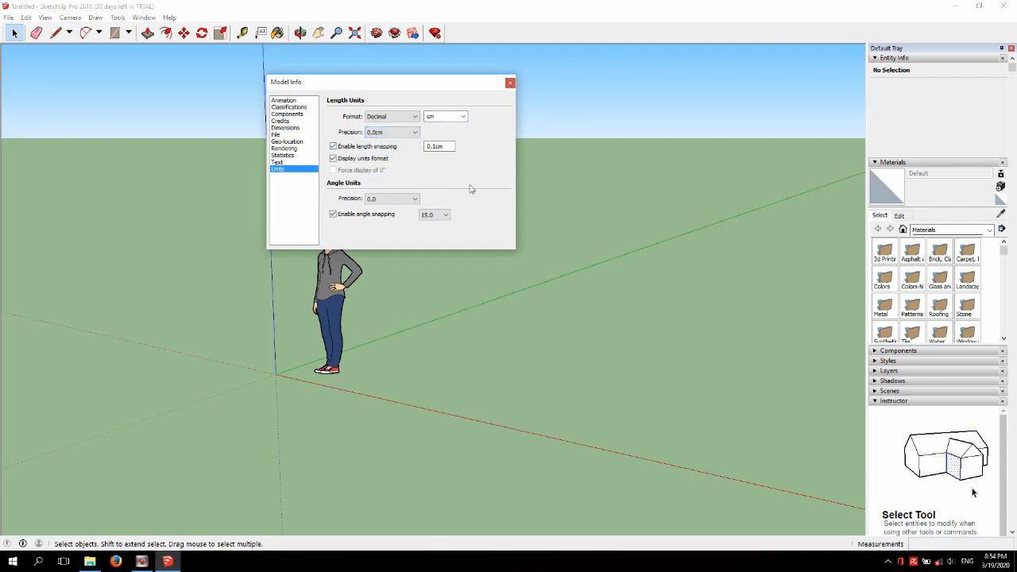
click(510, 84)
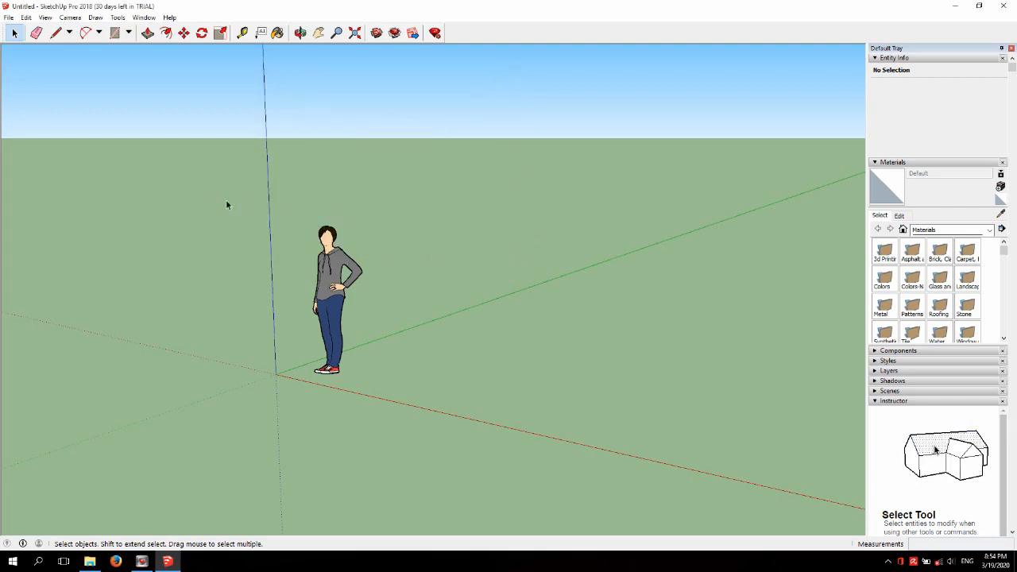
Draw a closed four-sided face on the ground near the figure with the Line tool, its closing edge about 98 cm long.
click(55, 32)
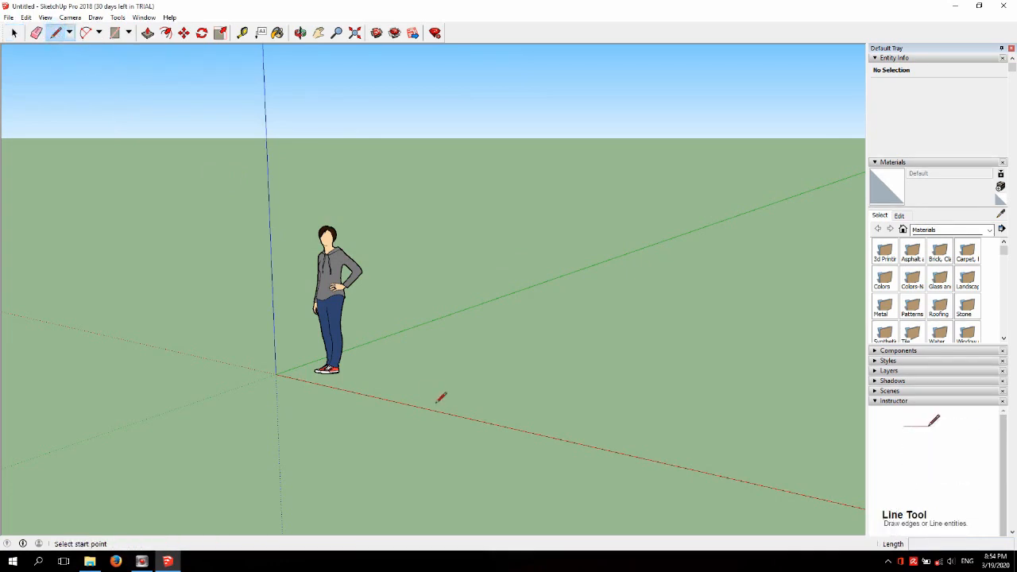
click(412, 372)
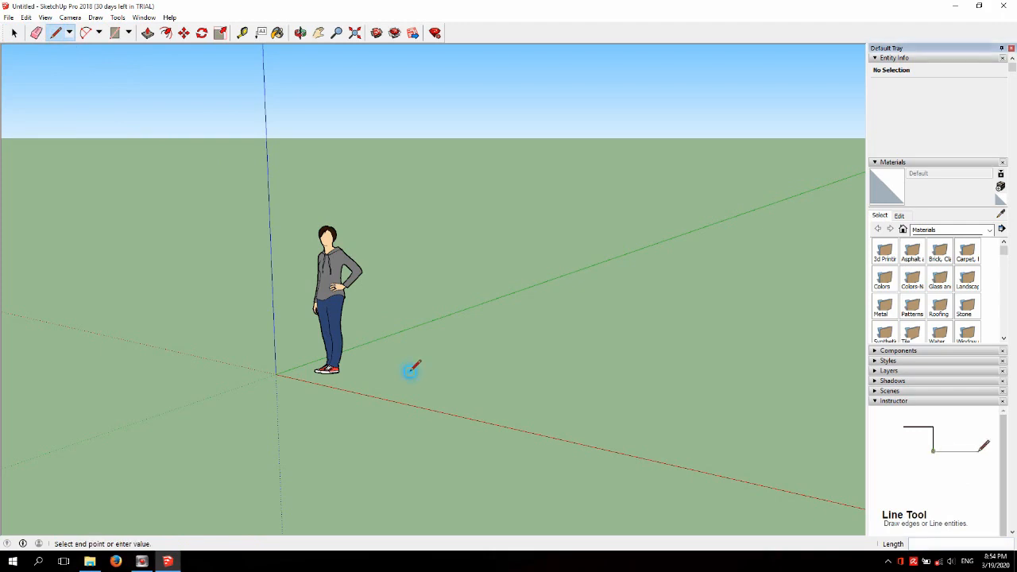
click(472, 384)
click(515, 364)
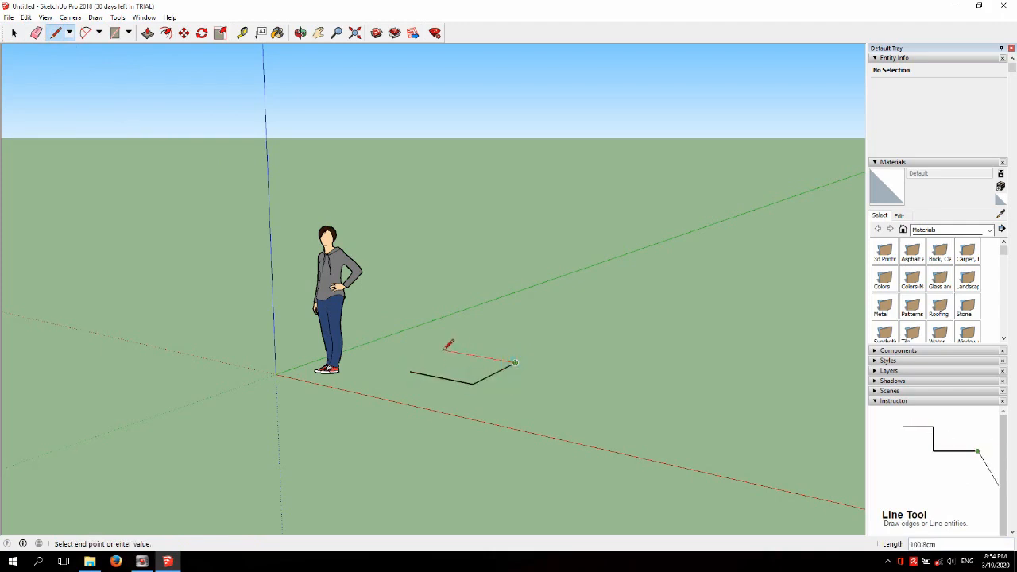
click(454, 351)
click(410, 371)
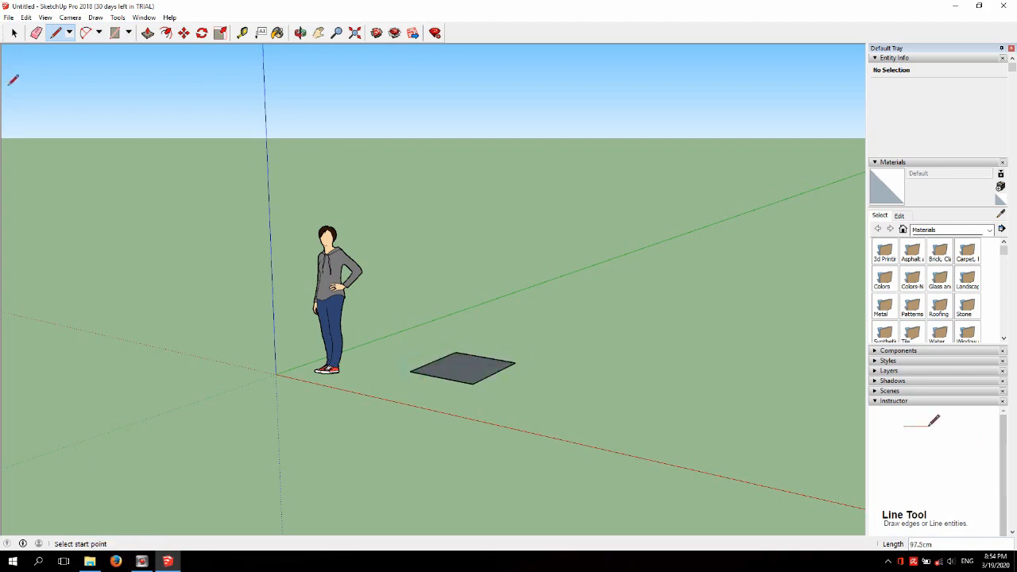
Select the whole four-sided face with its edges and delete it.
click(14, 32)
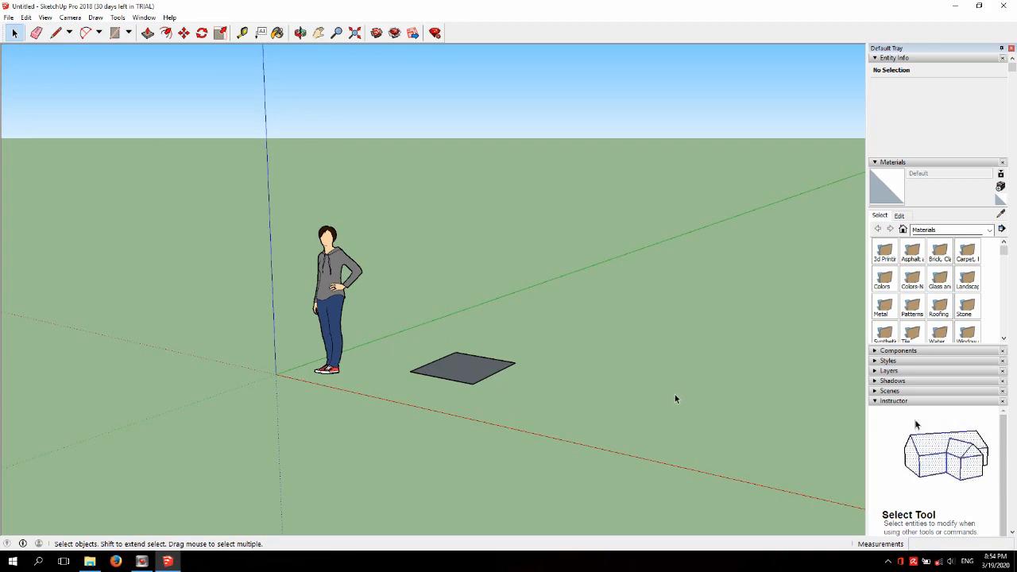
click(456, 370)
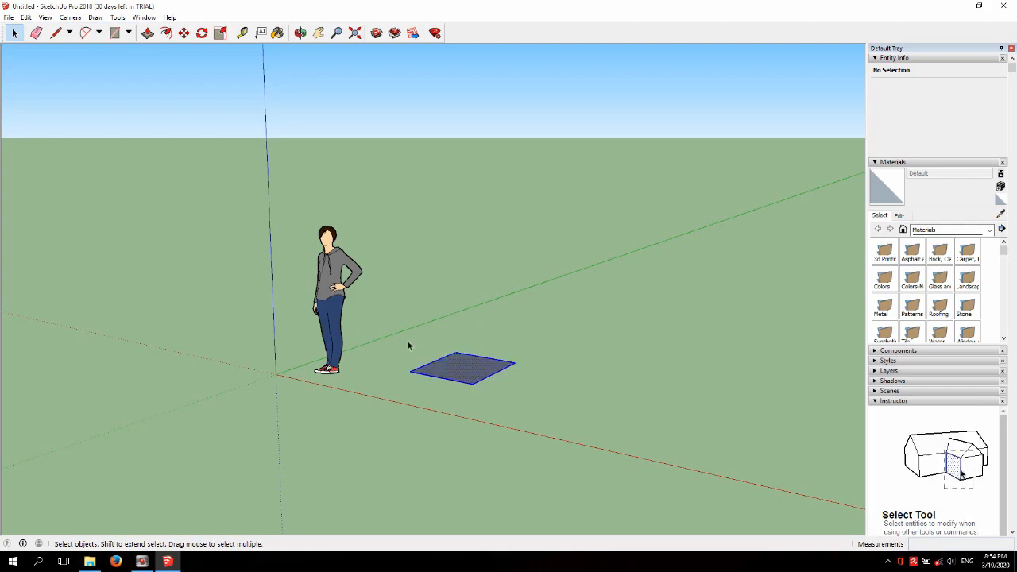
drag(390, 336, 521, 392)
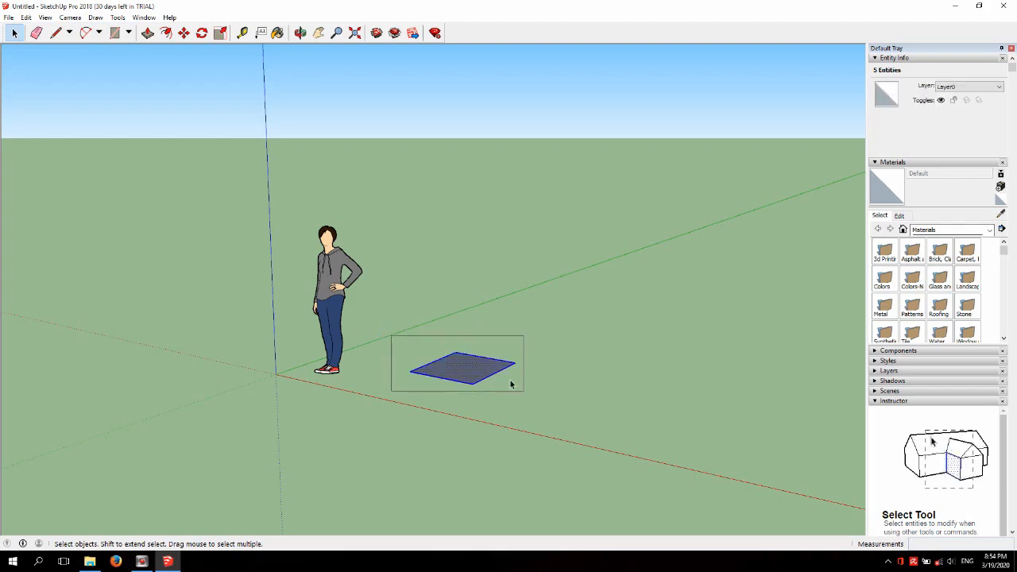
key(Delete)
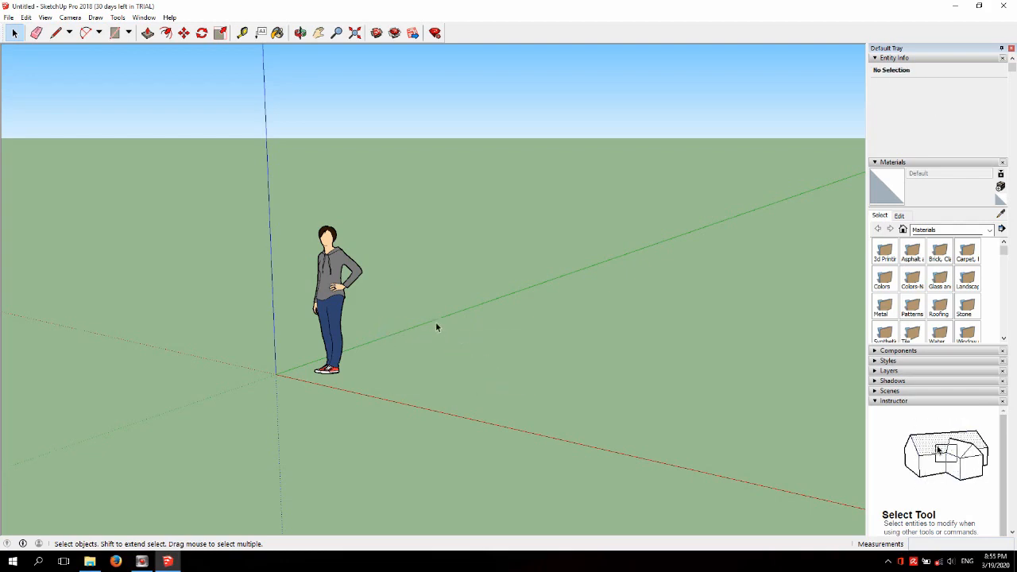
Save the empty model as the default template under the name TEMPLATE CM with the file name TEMPLATE CM.skp.
click(8, 17)
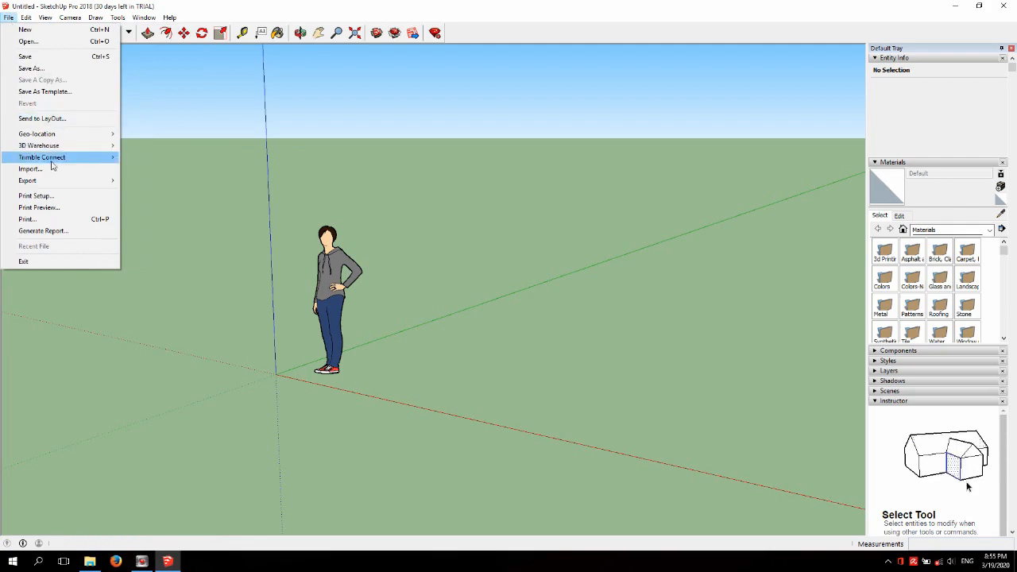
click(50, 92)
click(479, 239)
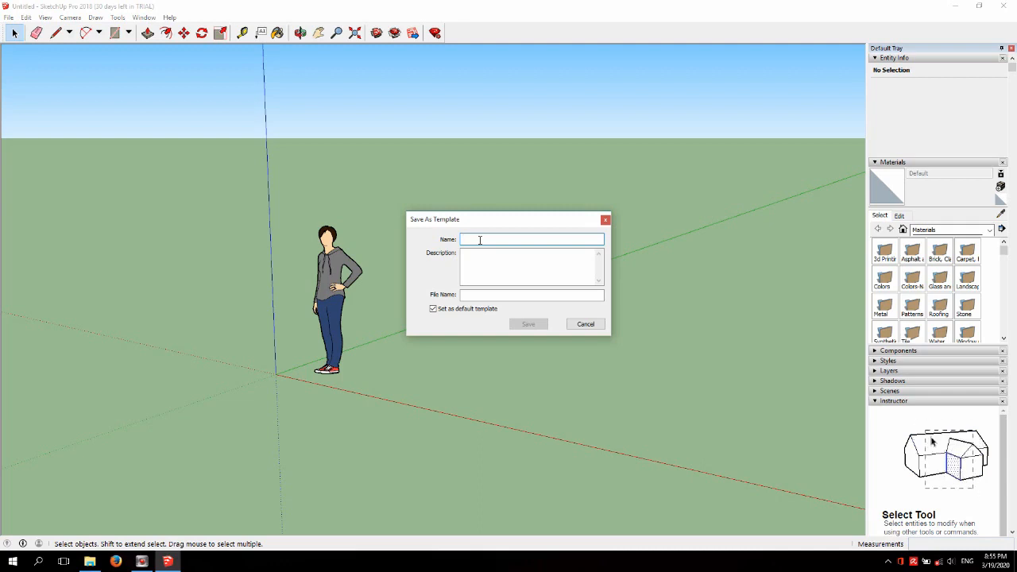
text(TEMPLATE )
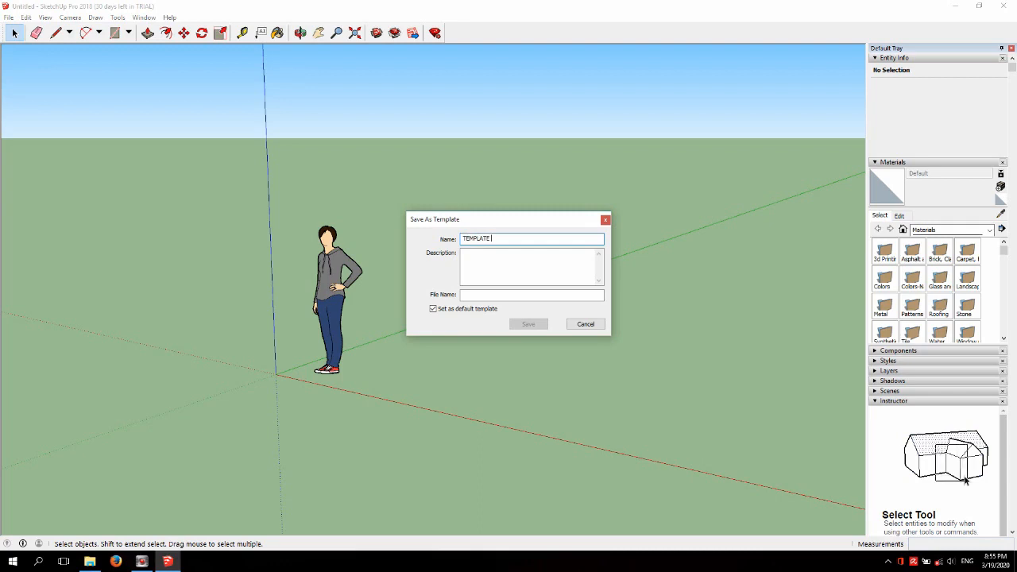
text(CM)
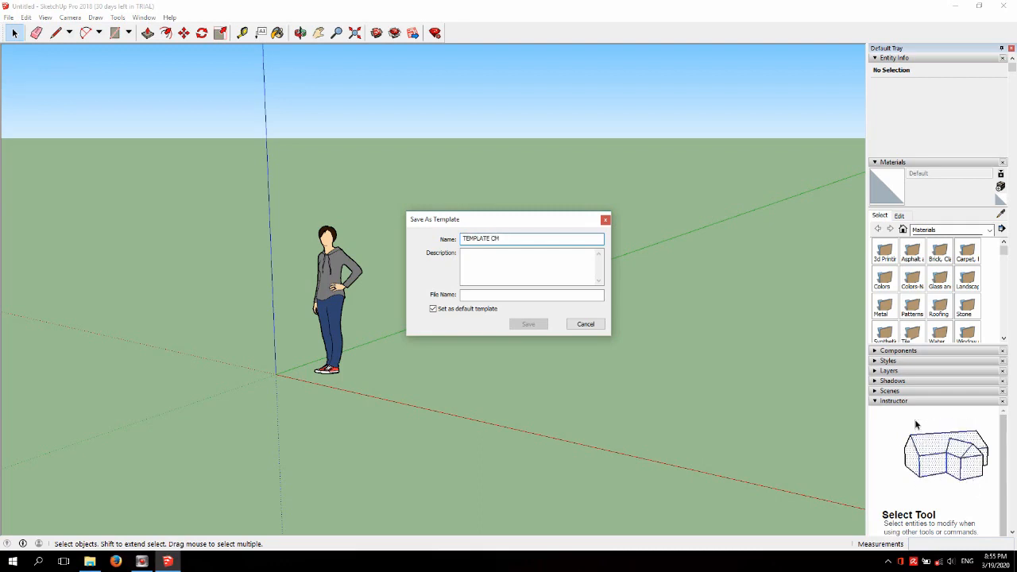
click(479, 295)
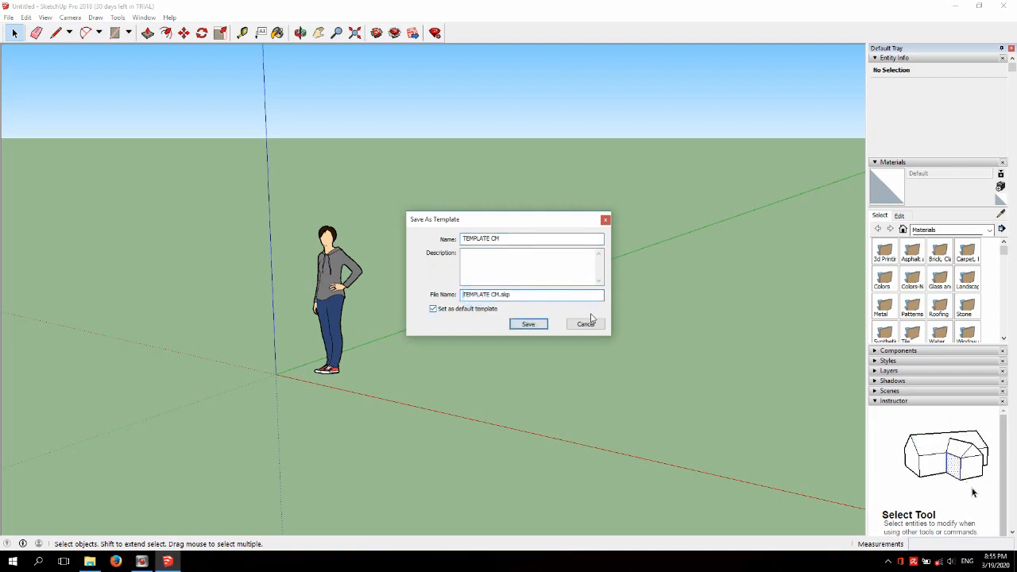
click(531, 324)
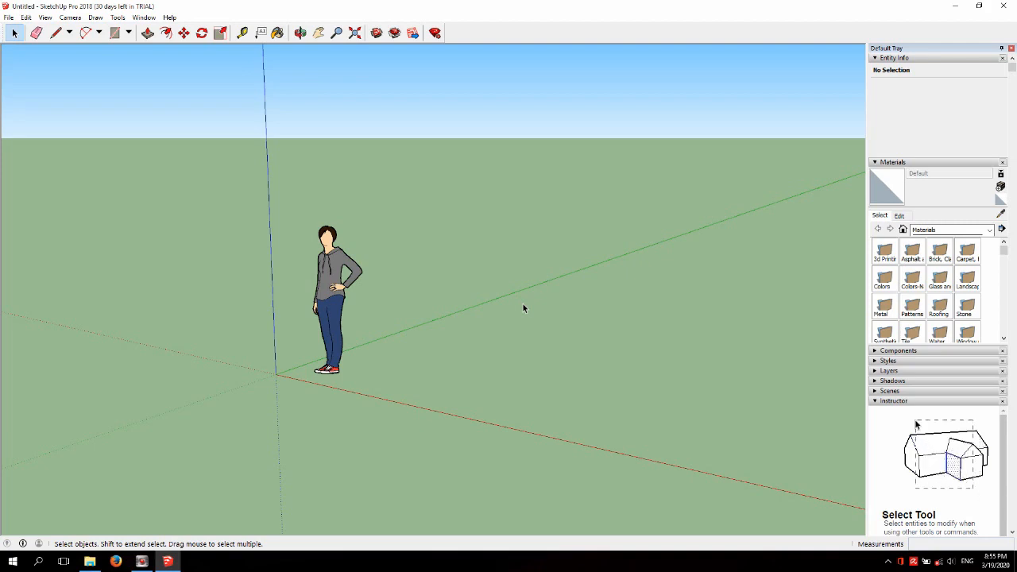
Check the welcome window's template list for TEMPLATE CM and return to the model.
click(171, 17)
click(208, 30)
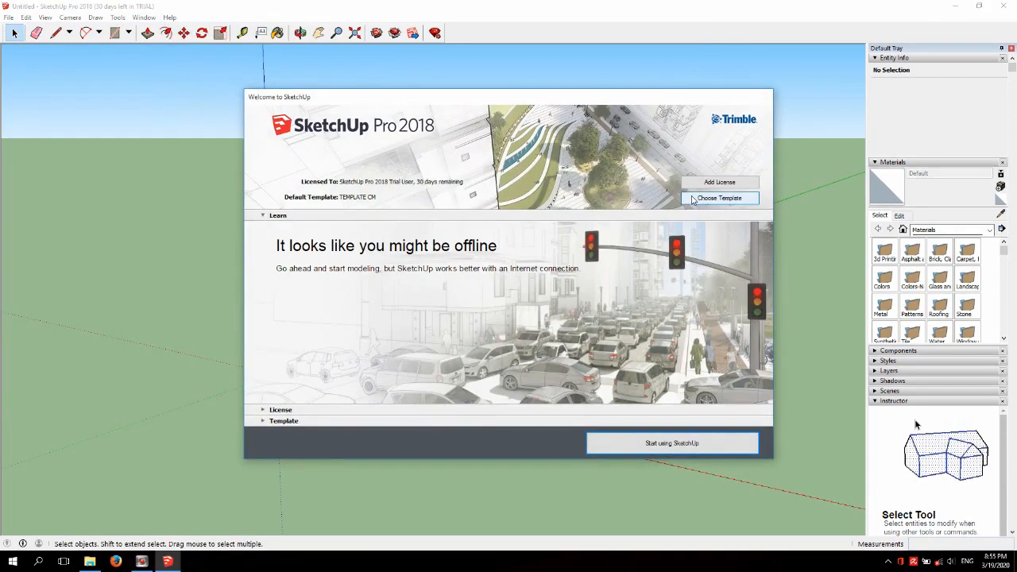
click(692, 199)
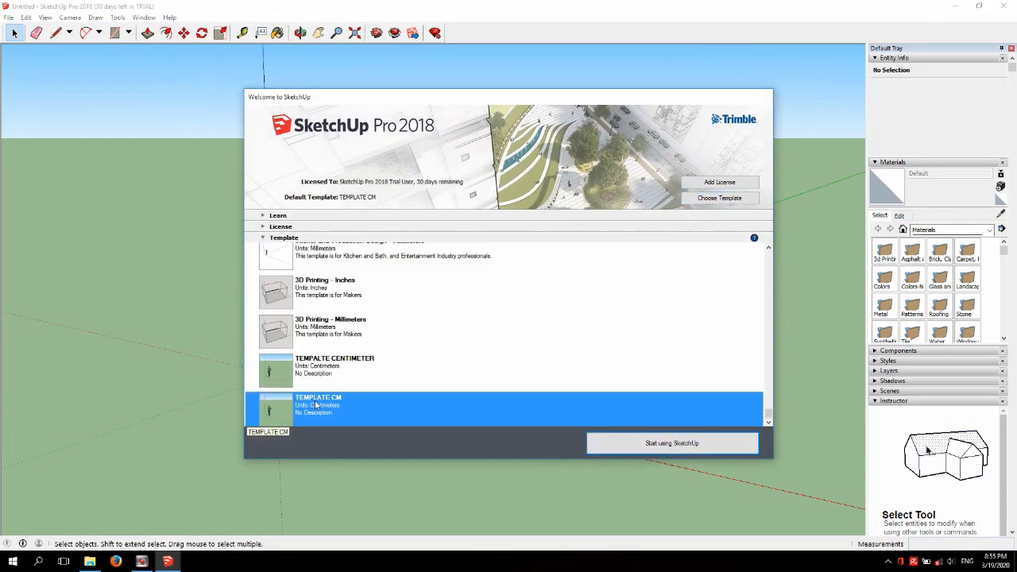
click(656, 444)
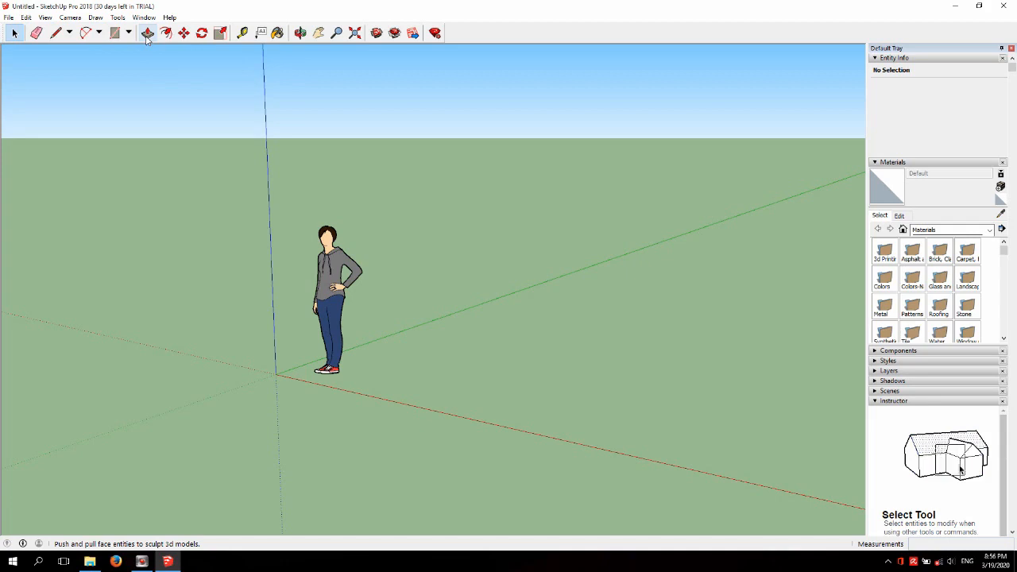
Display the Large Tool Set toolbar and remove the Getting Started toolbar.
click(46, 17)
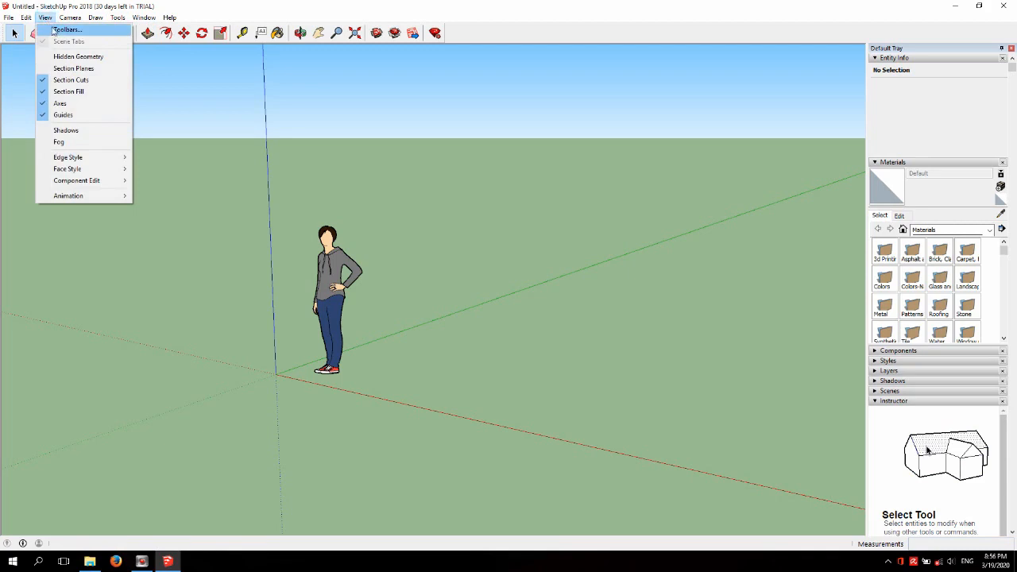
click(58, 30)
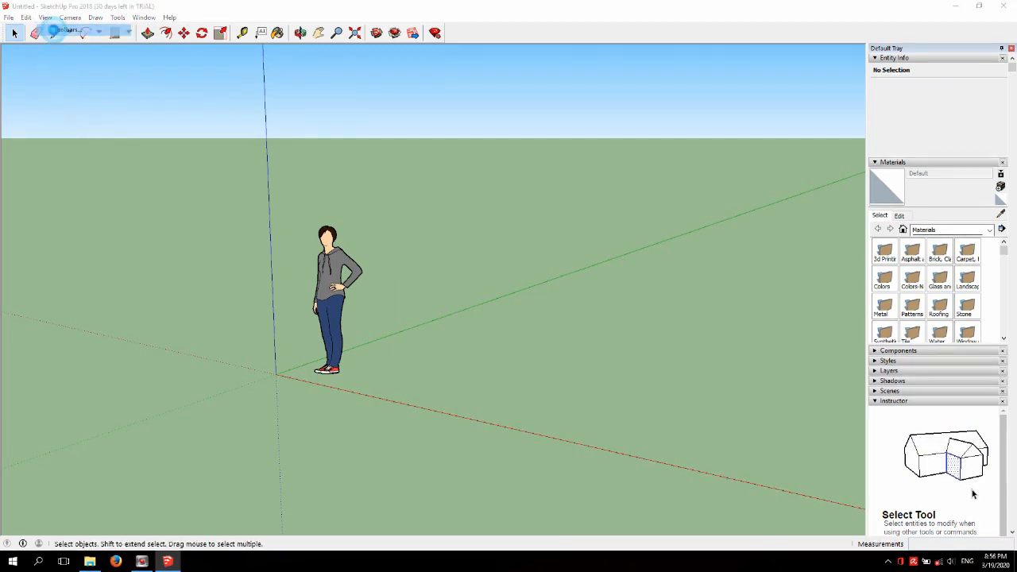
drag(523, 265, 518, 313)
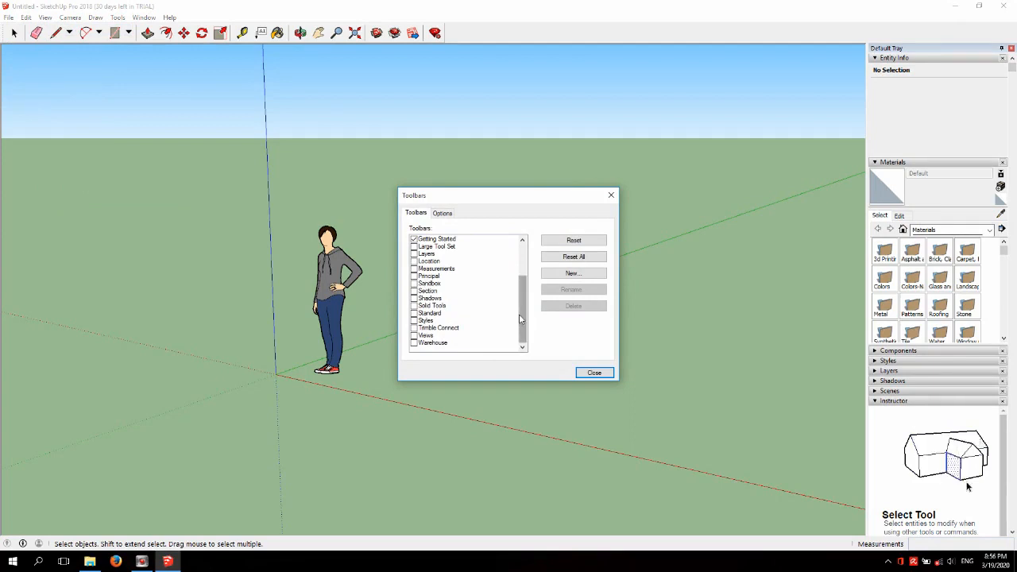
drag(520, 324, 525, 305)
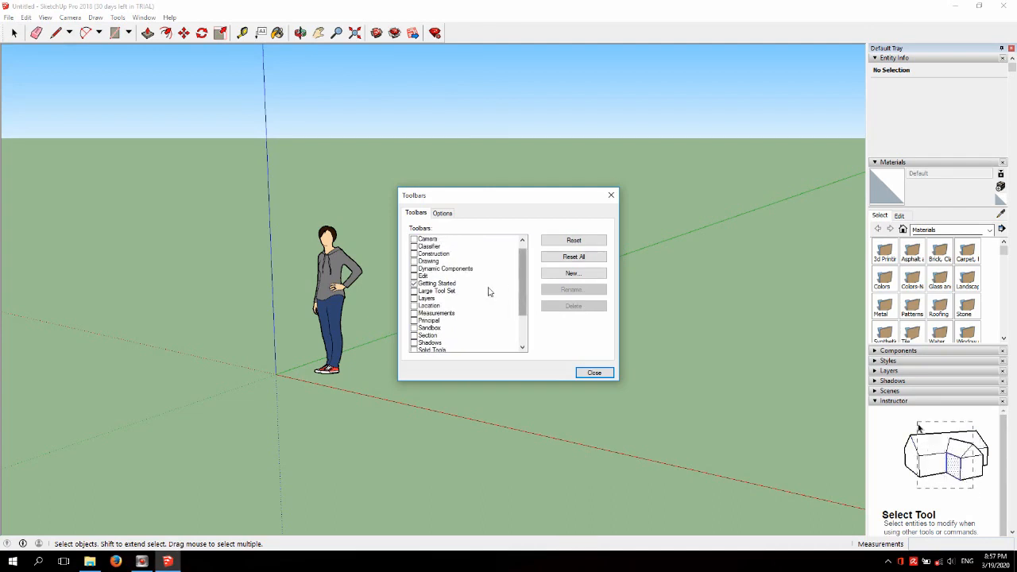
click(414, 291)
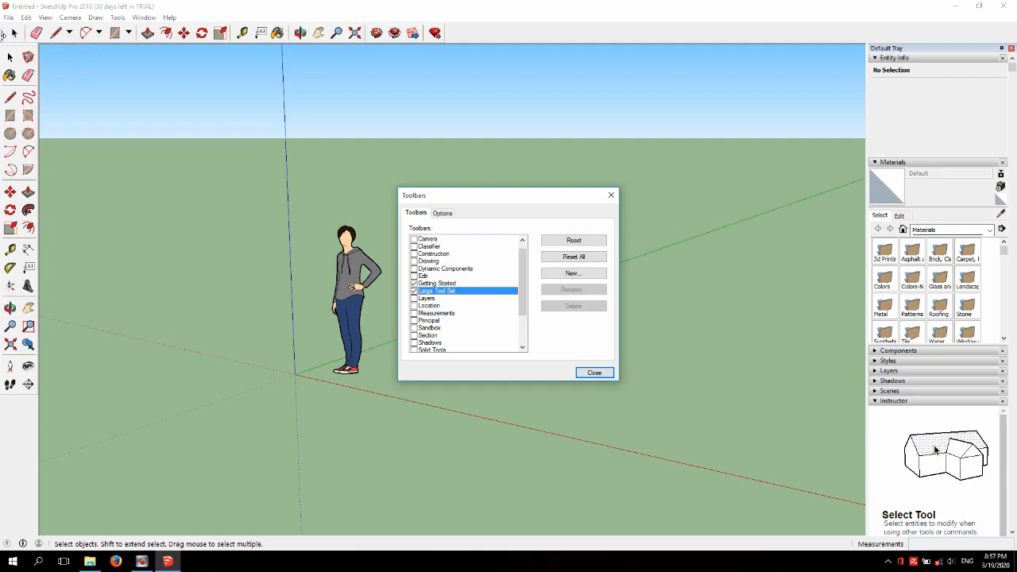
drag(10, 32, 189, 82)
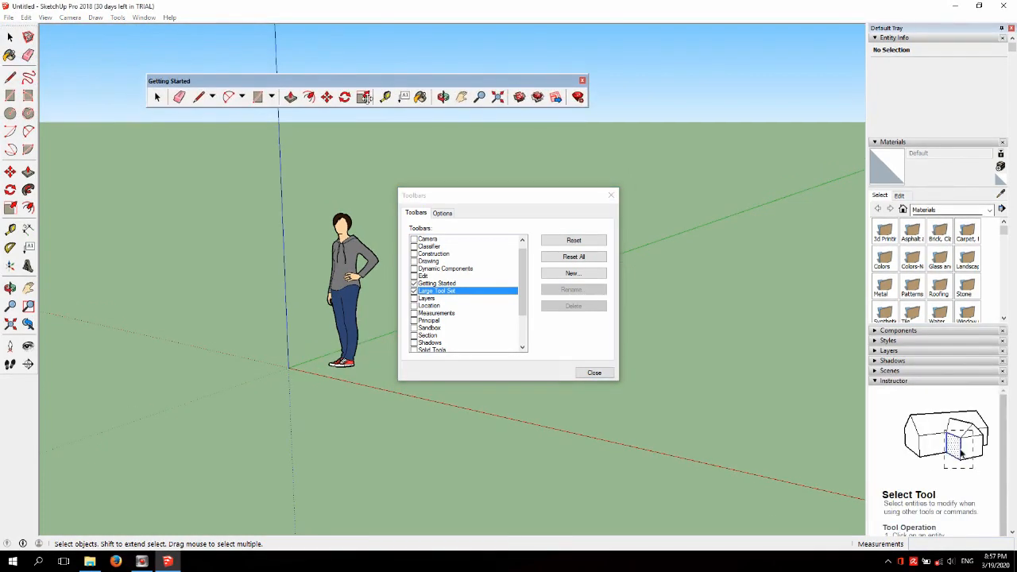
click(583, 80)
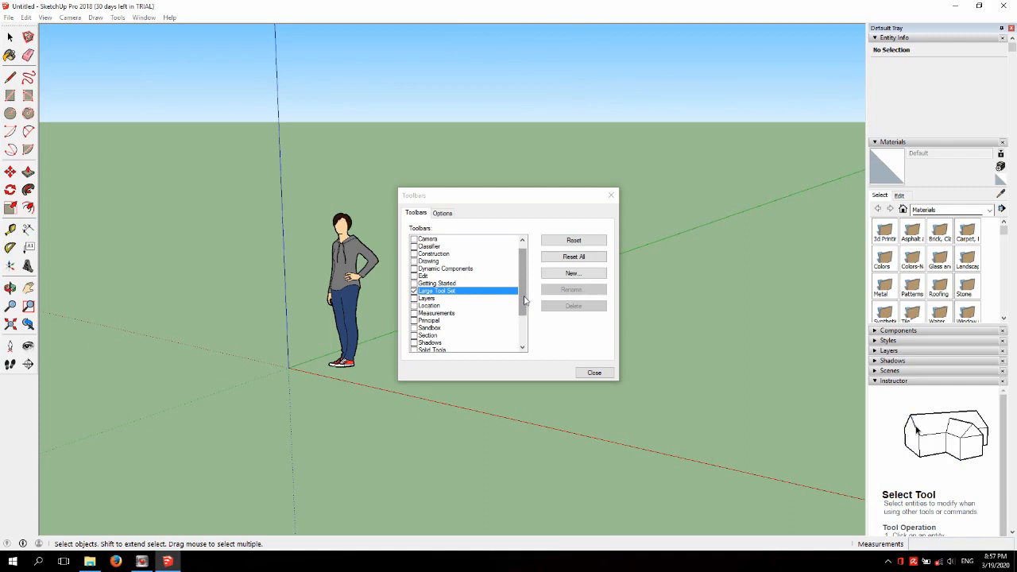
Enable the Views and Styles toolbars.
drag(523, 302, 524, 329)
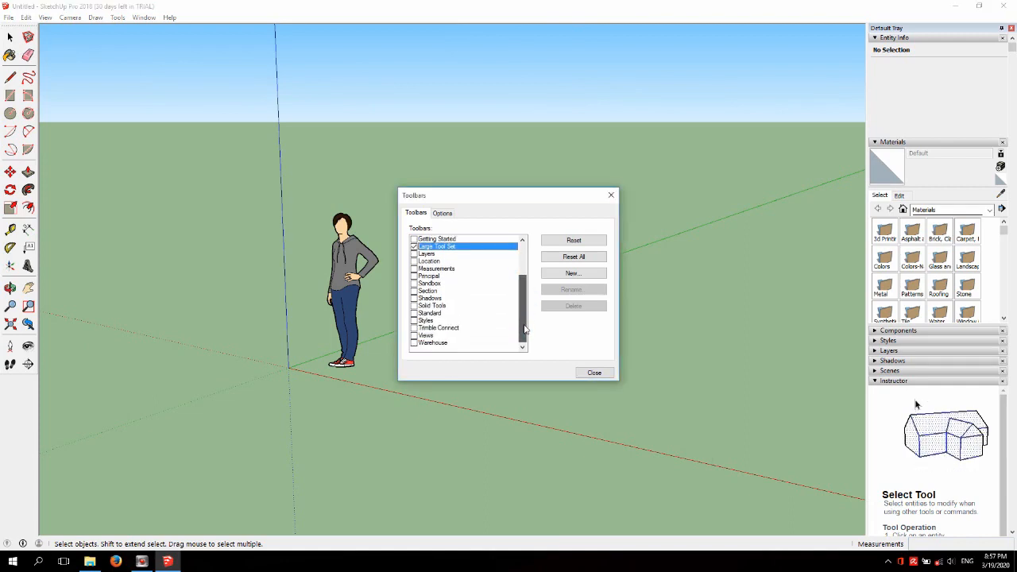
click(414, 336)
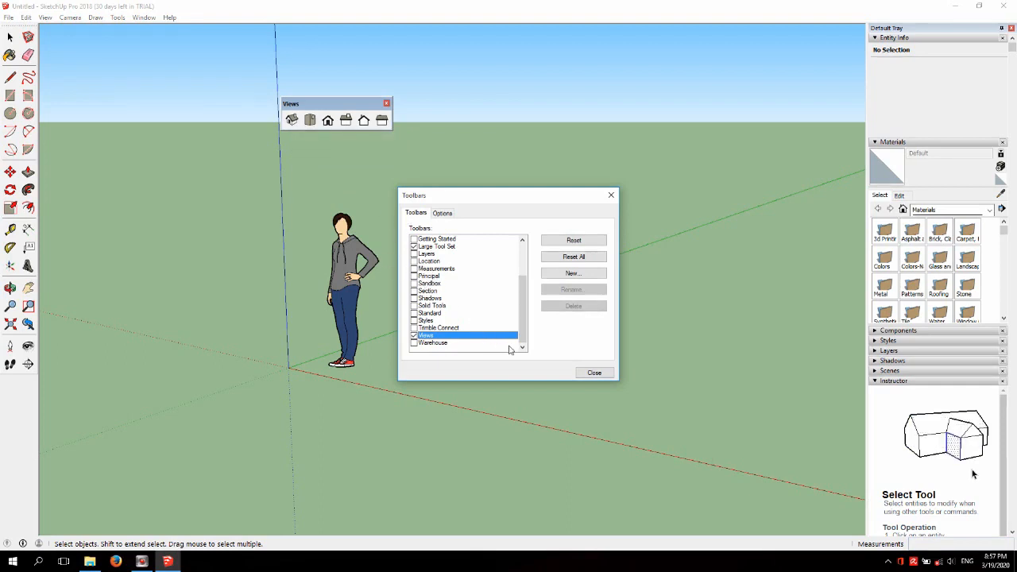
click(413, 320)
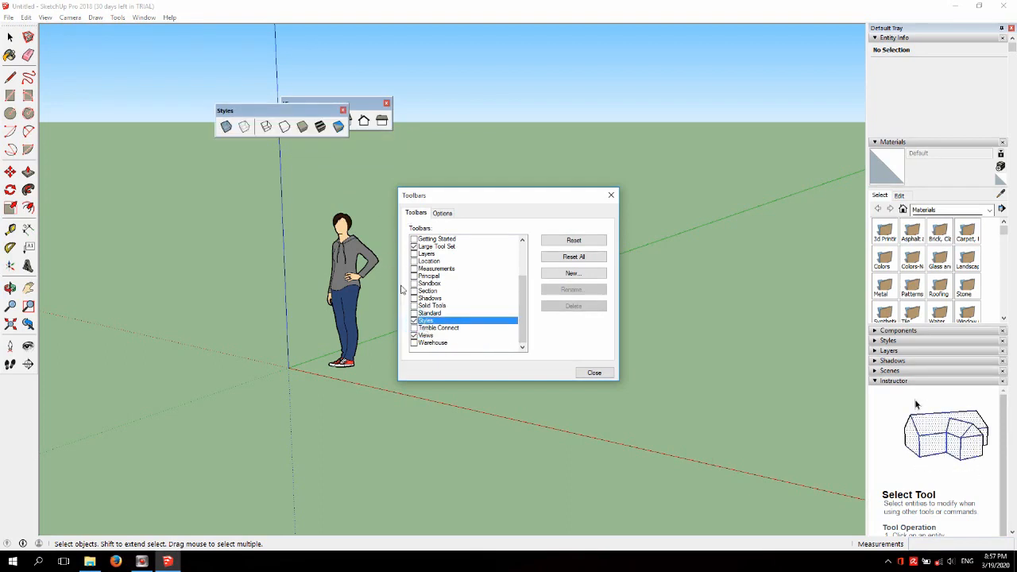
Move the floating Styles toolbar clear of the Views toolbar and briefly preview the Standard toolbar.
drag(272, 114, 492, 104)
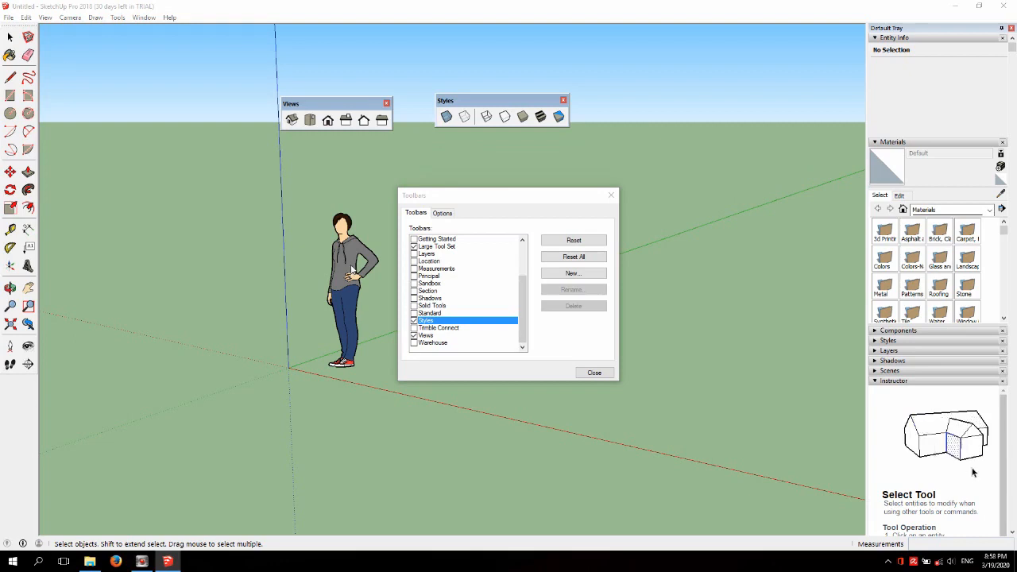
drag(466, 202, 539, 192)
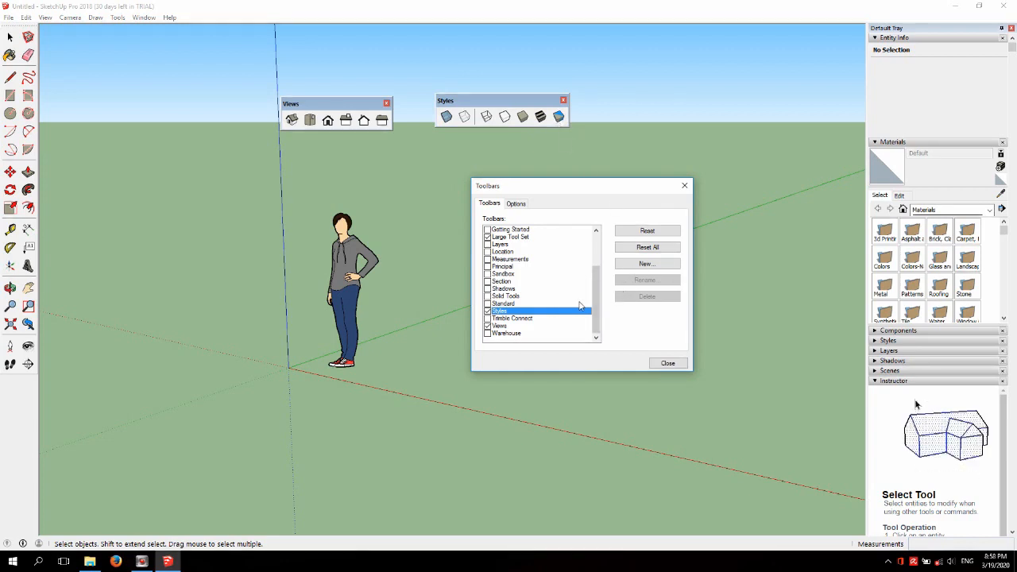
click(487, 303)
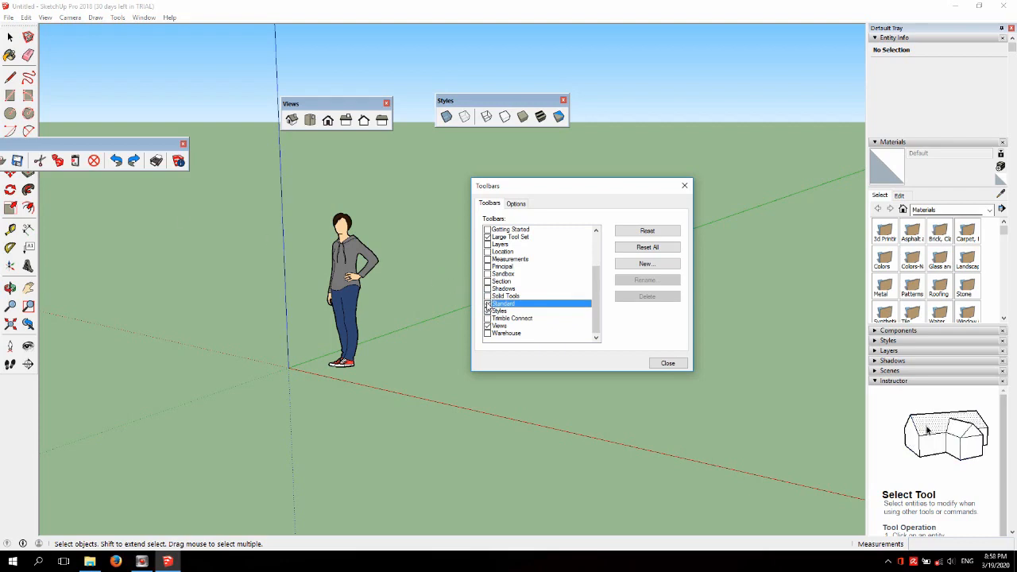
click(488, 304)
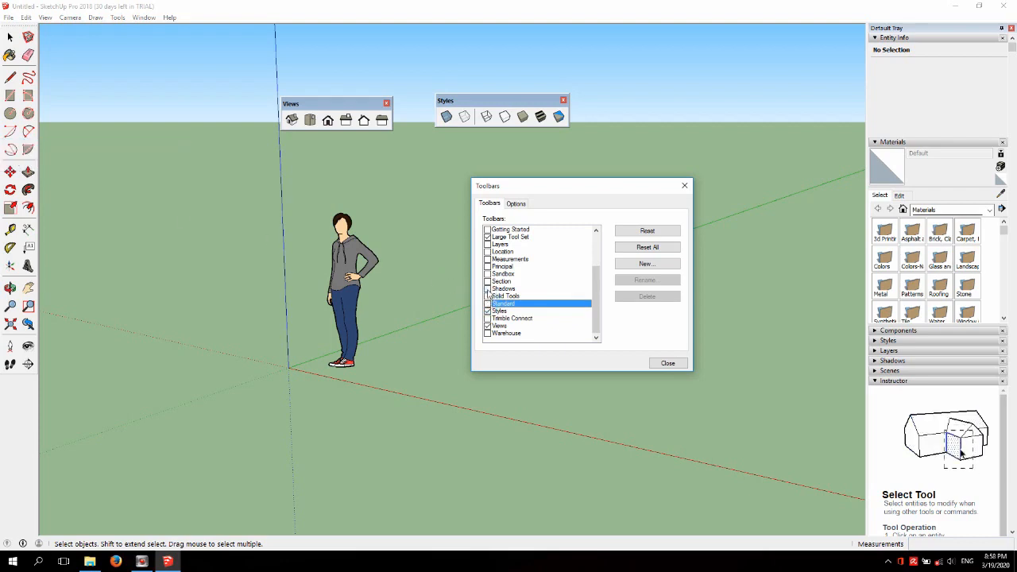
Enable the Shadows, Section, Sandbox, Layers and Camera toolbars.
click(487, 289)
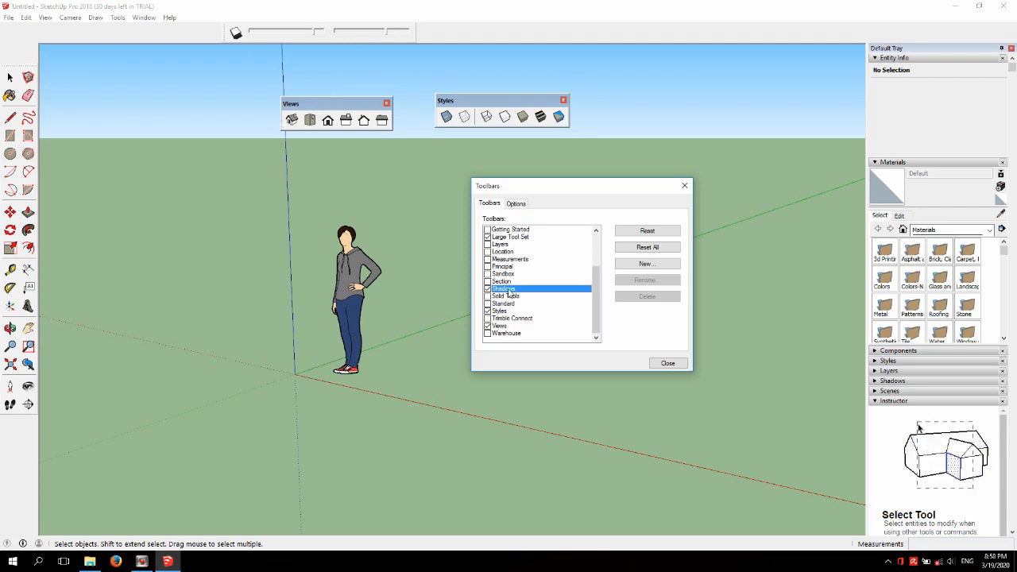
click(487, 282)
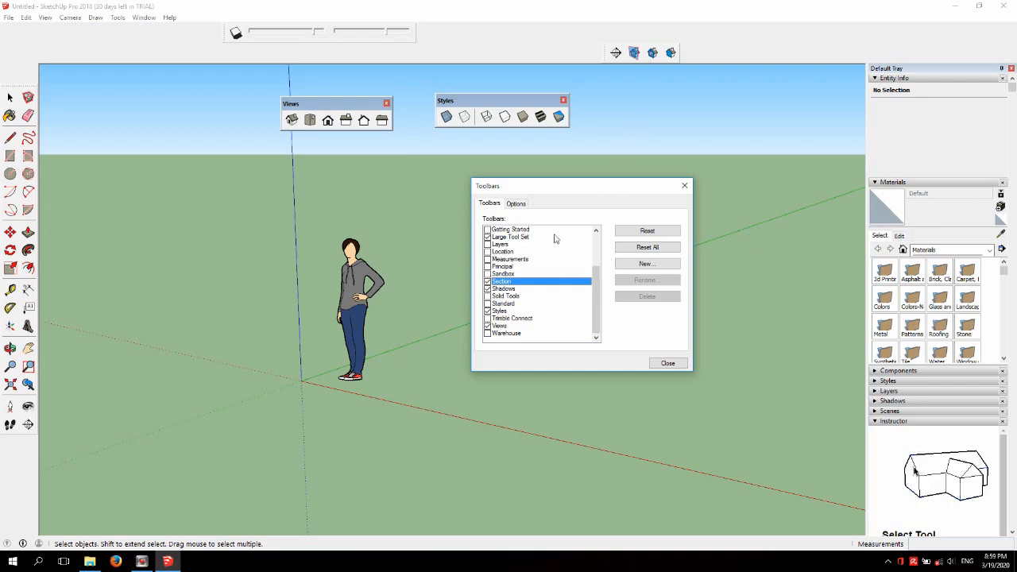
click(488, 273)
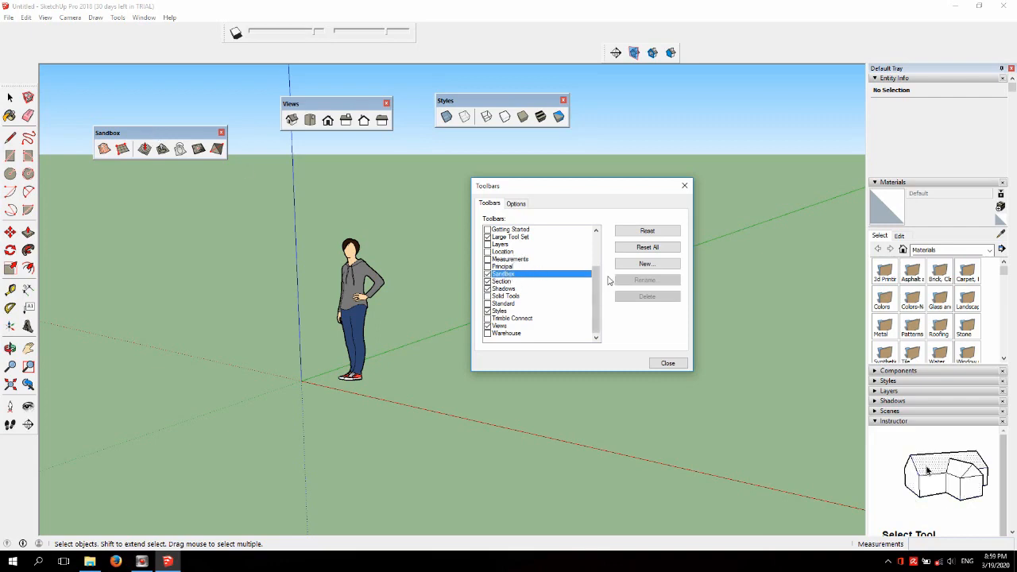
drag(599, 285, 600, 276)
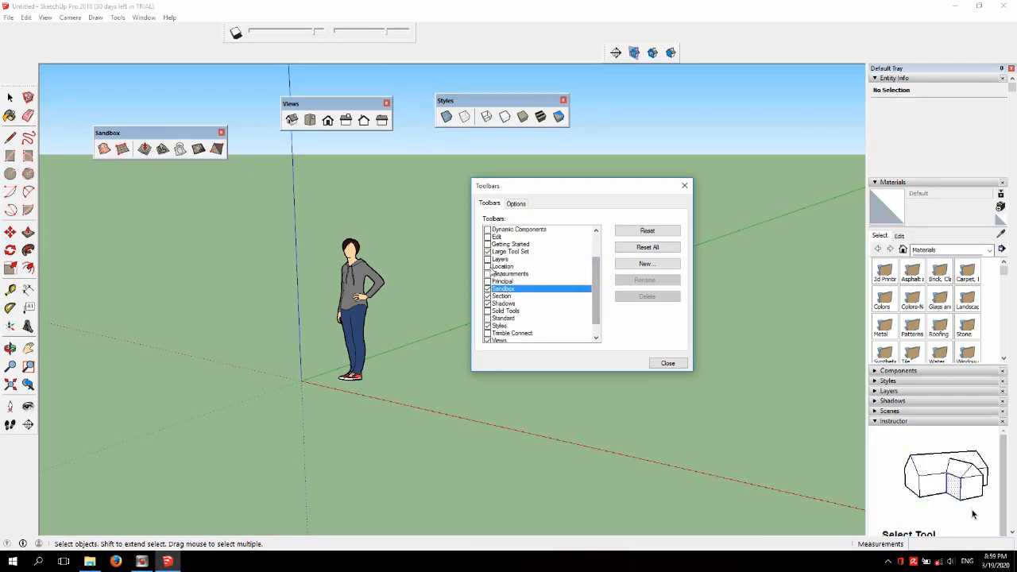
click(487, 260)
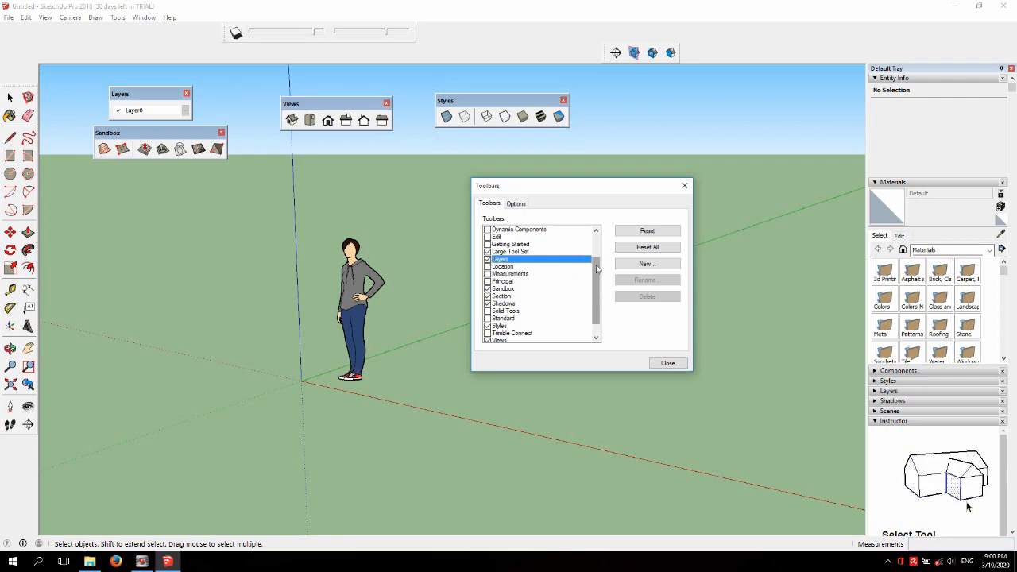
drag(596, 270, 596, 248)
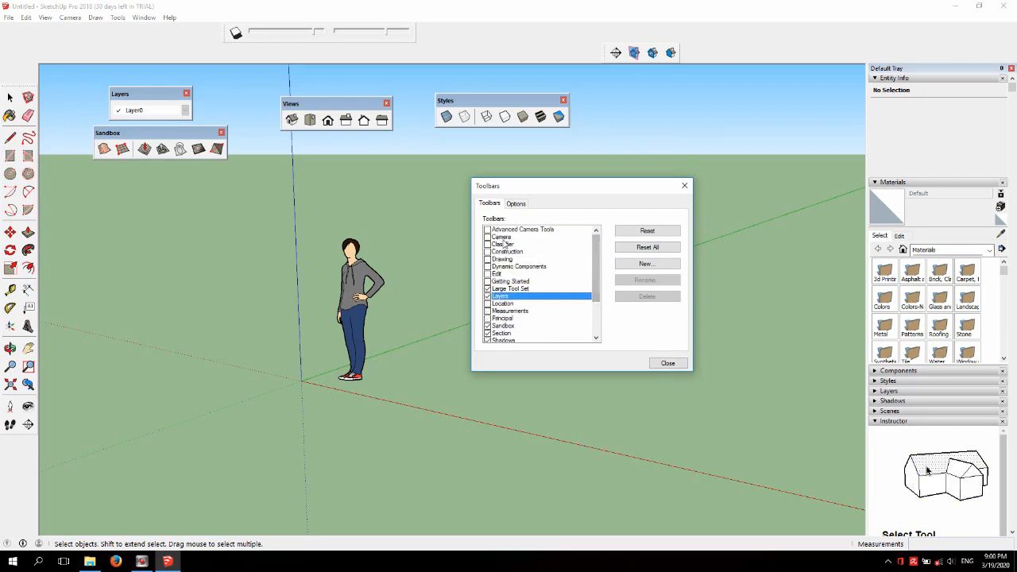
click(487, 238)
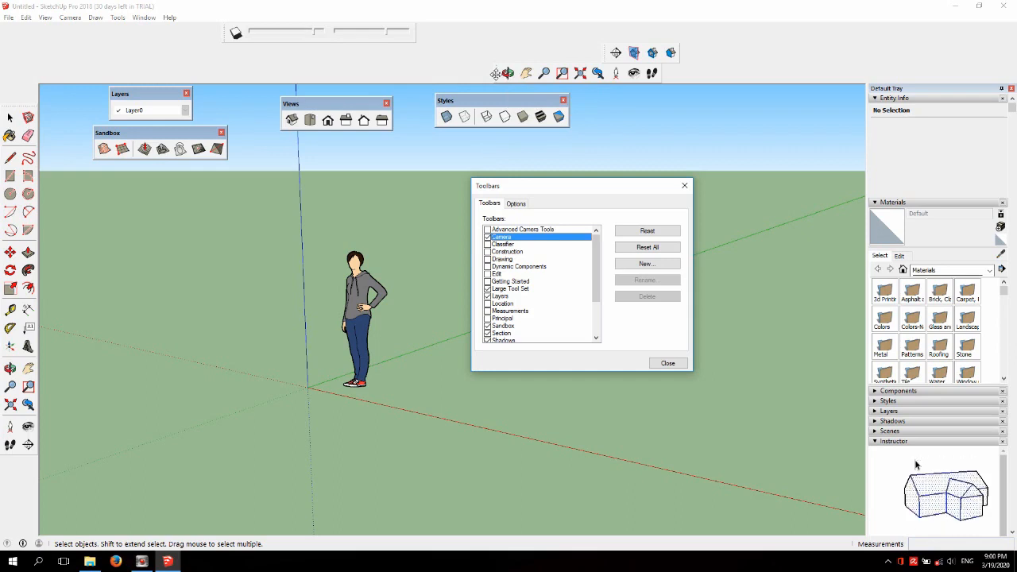
Dock the Camera, Sandbox and Layers toolbars in the first toolbar row, alongside the Shadows toolbar.
drag(496, 73, 425, 34)
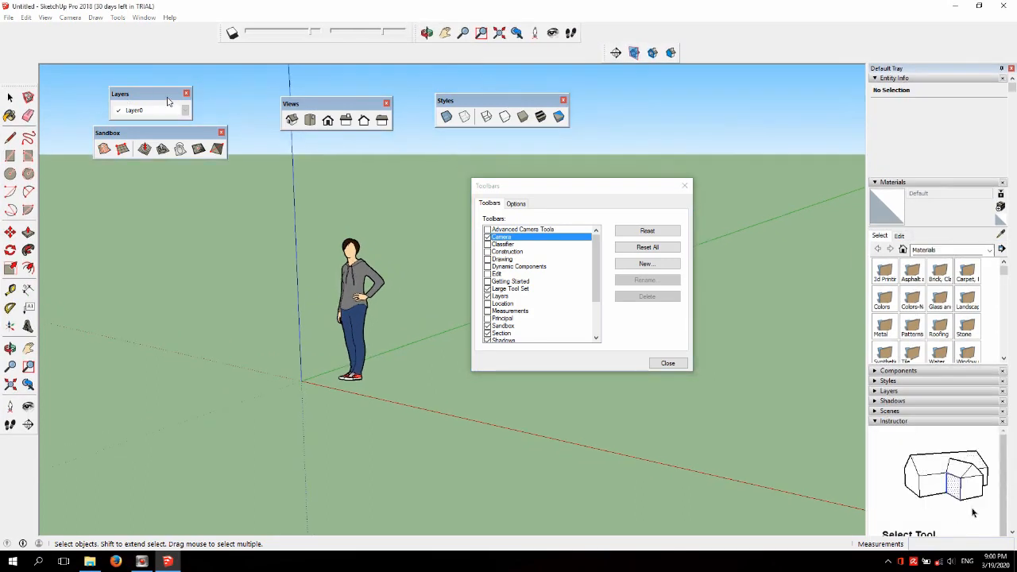
drag(159, 134, 68, 33)
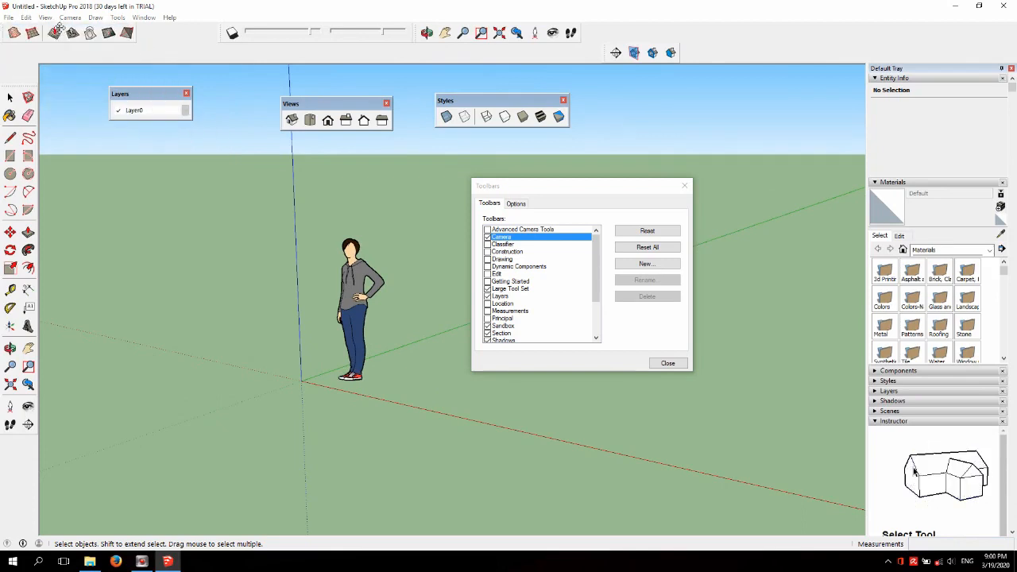
drag(151, 94, 191, 33)
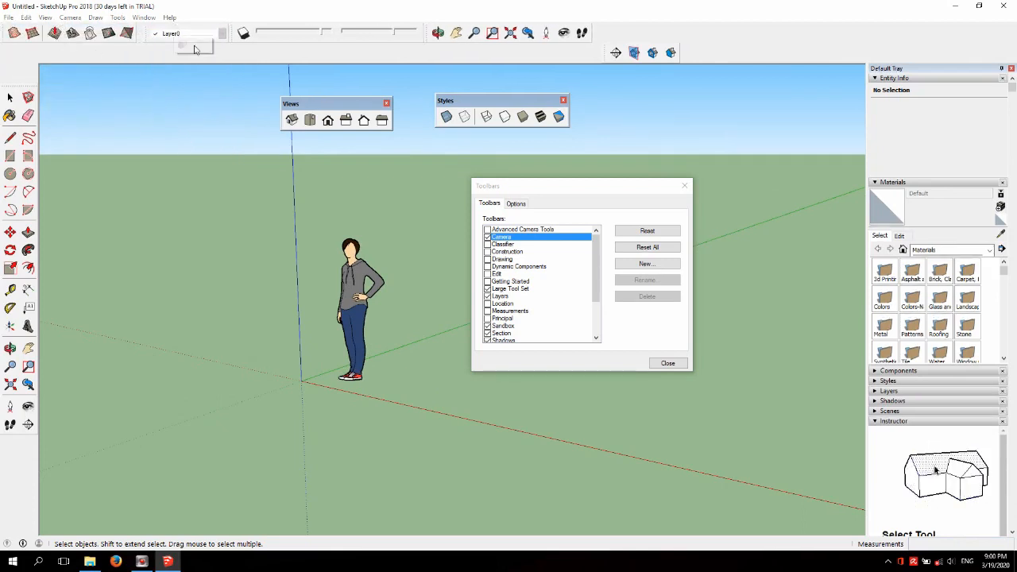
Dock the Views, Styles and Section toolbars side by side in the second row and close the gap above the Large Tool Set.
drag(301, 101, 14, 54)
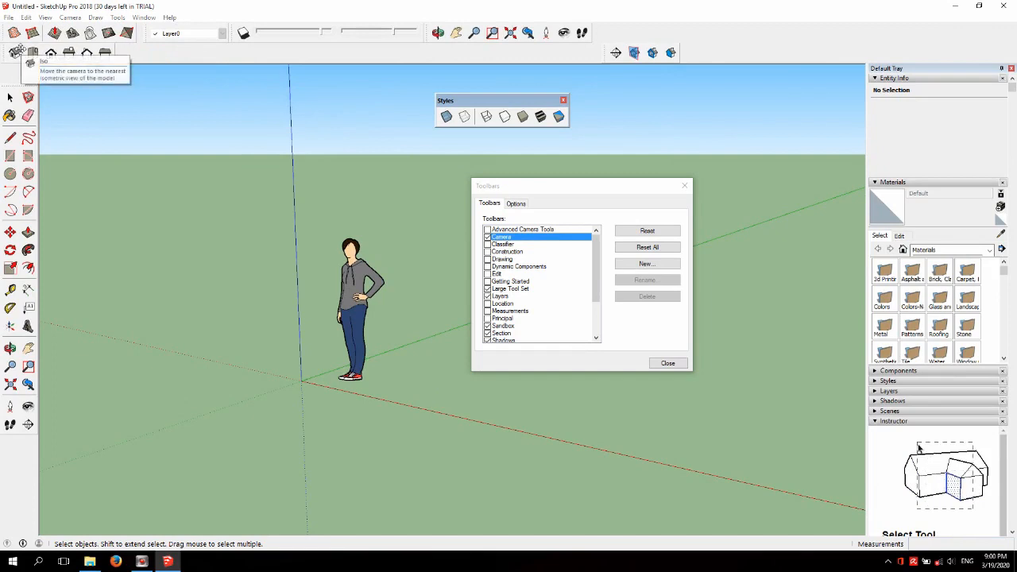
drag(486, 109, 155, 57)
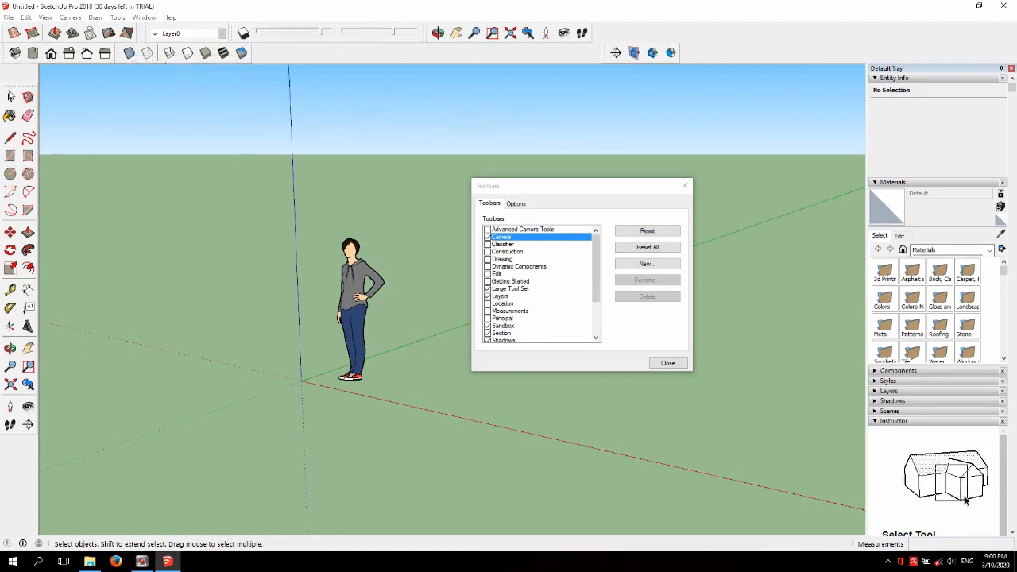
drag(10, 91, 9, 68)
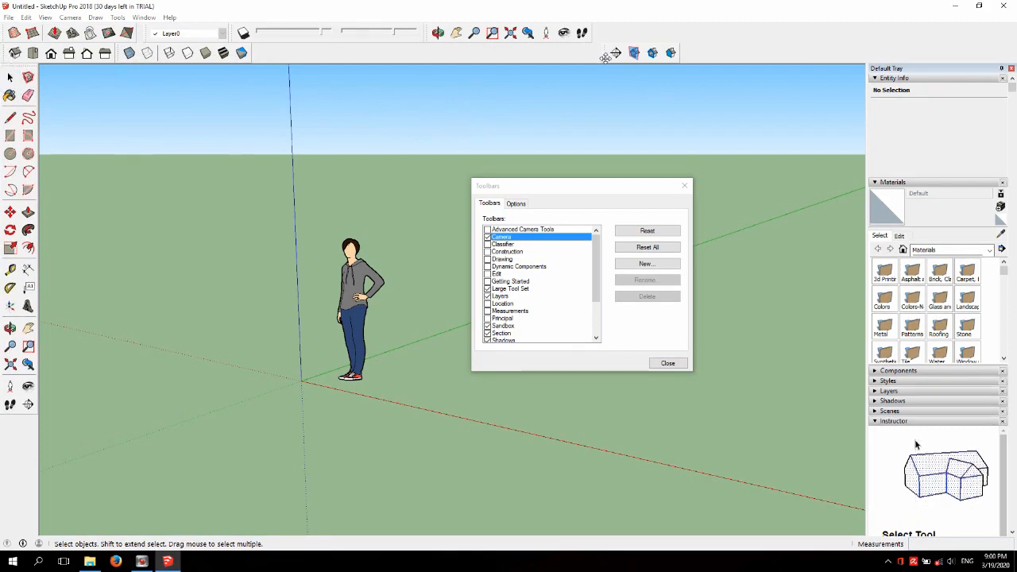
drag(608, 52, 246, 48)
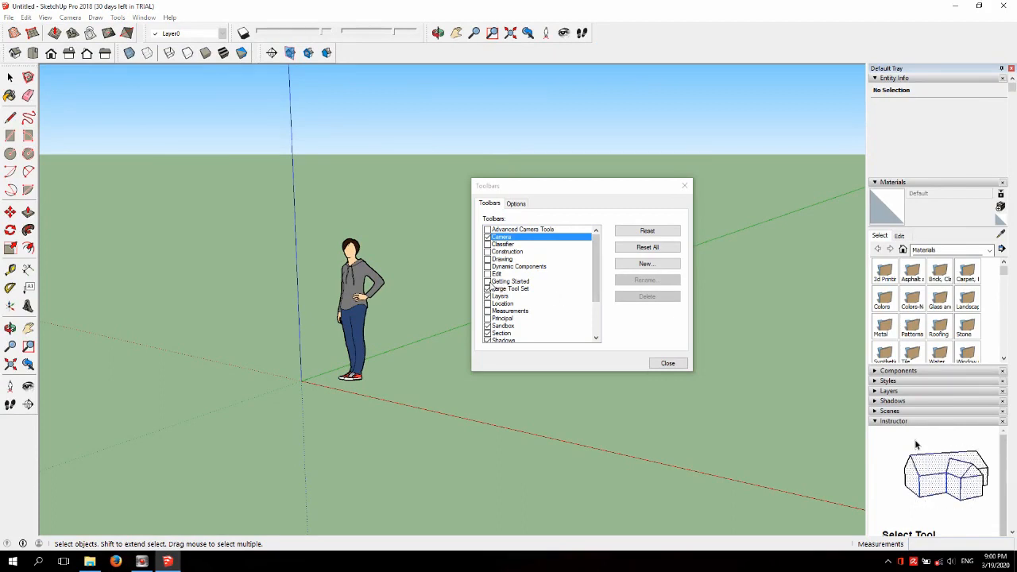
Enable the Standard toolbar, dock it between the Layers and Shadows toolbars, and finish the toolbar setup.
click(487, 282)
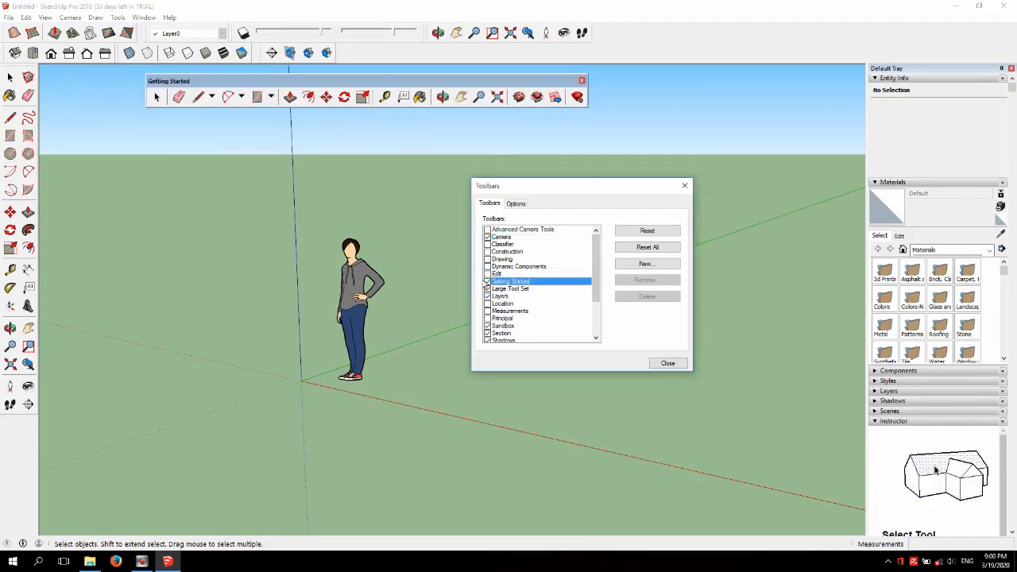
click(487, 282)
drag(598, 283, 601, 319)
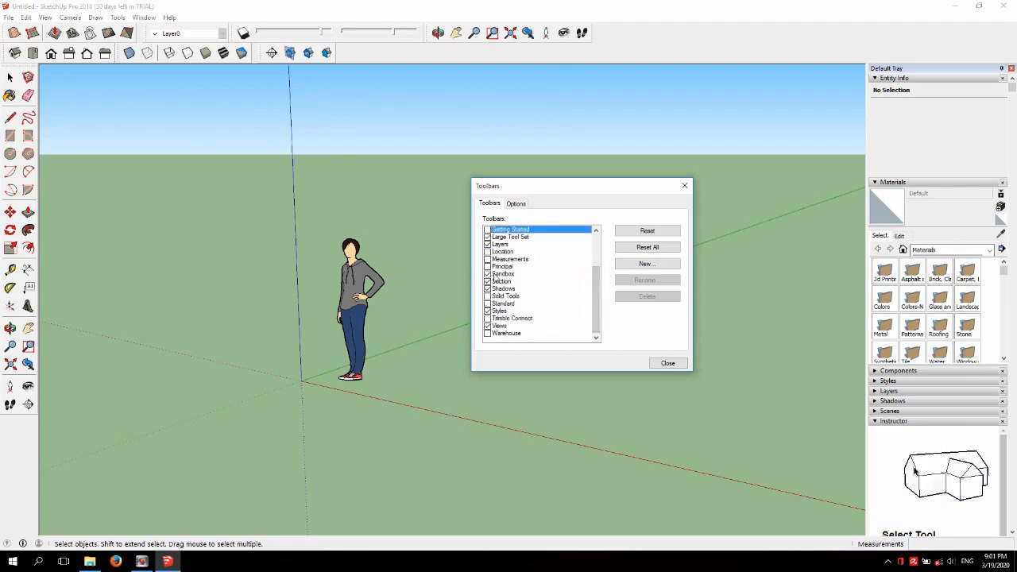
click(488, 304)
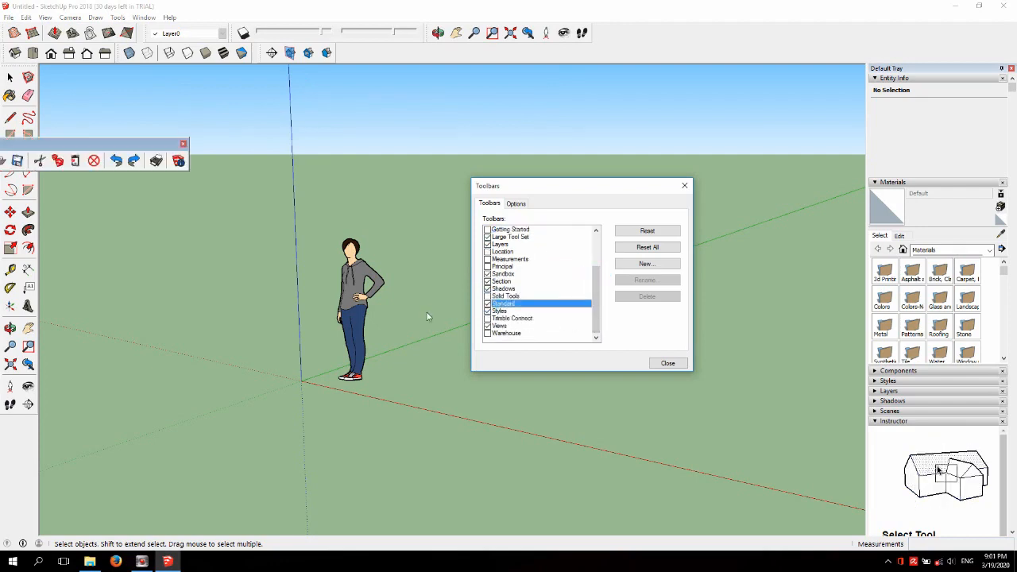
click(90, 147)
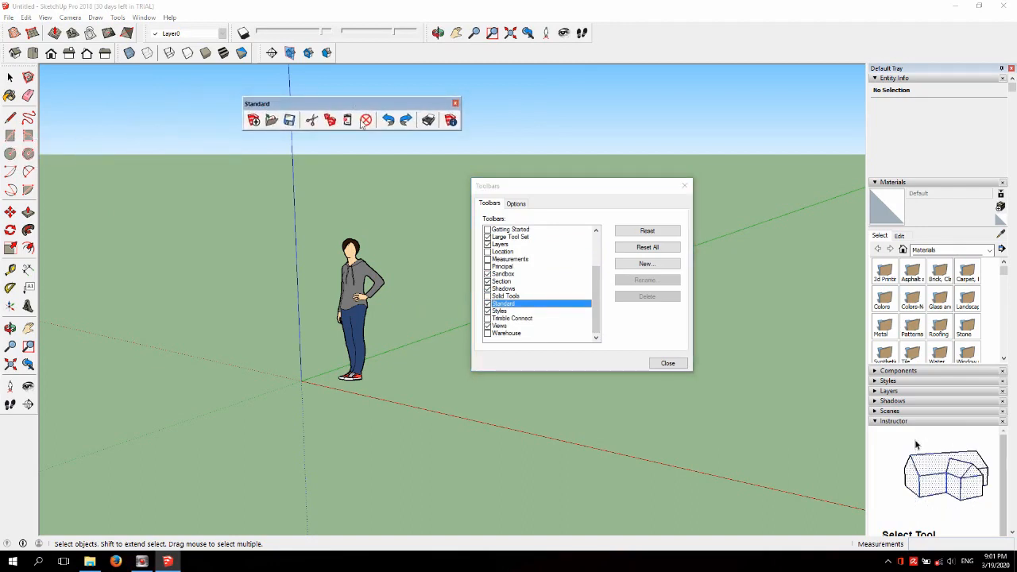
drag(331, 107, 117, 45)
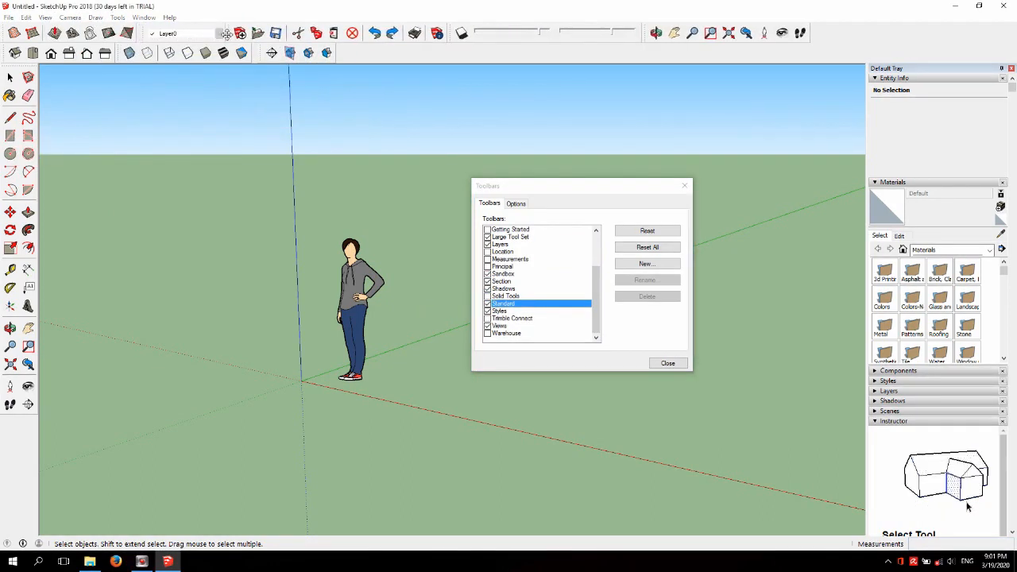
drag(229, 38, 226, 36)
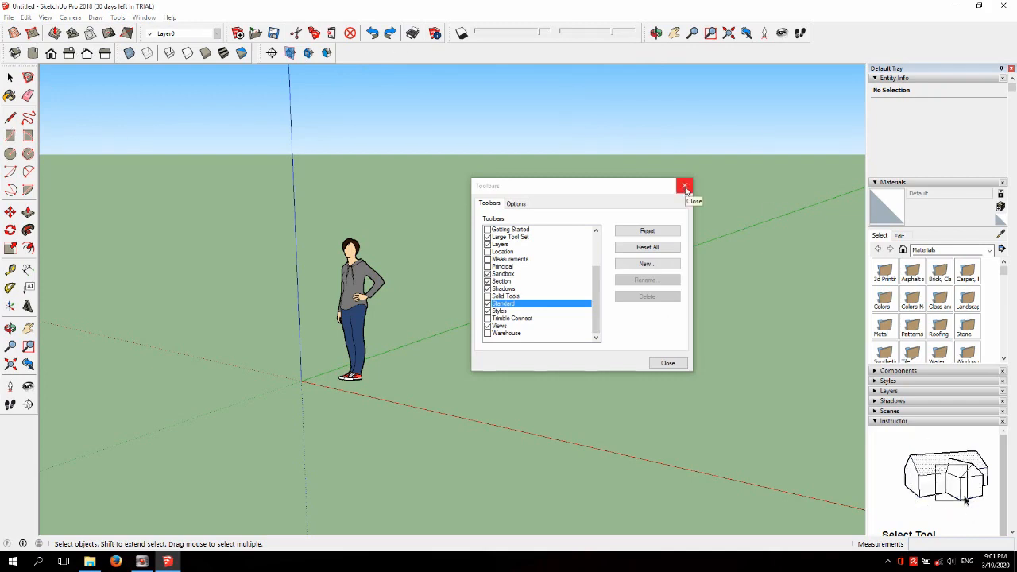
click(669, 363)
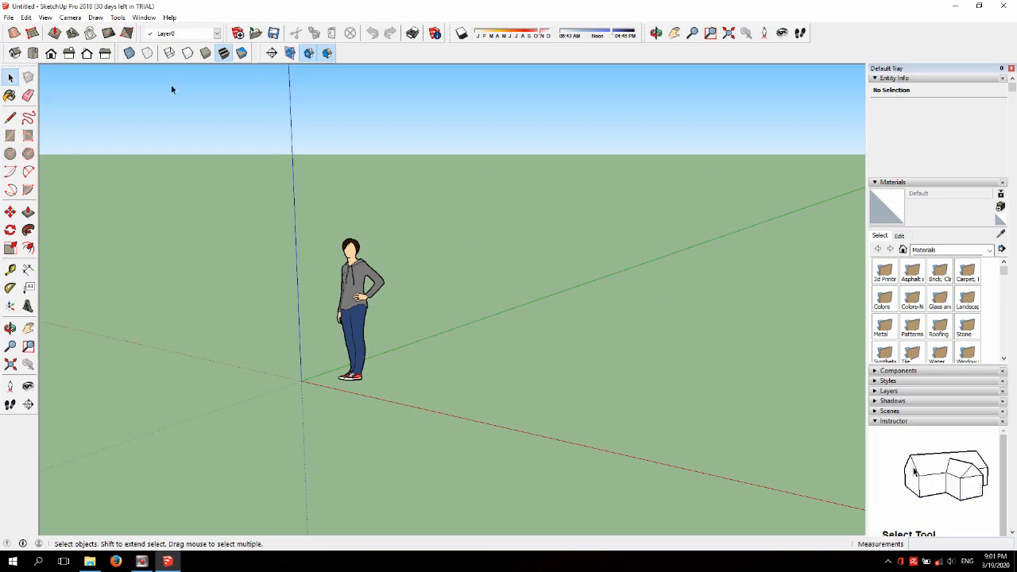
Select the standing figure and view the Instructor guidance for the Paint Bucket and Eraser tools.
click(11, 77)
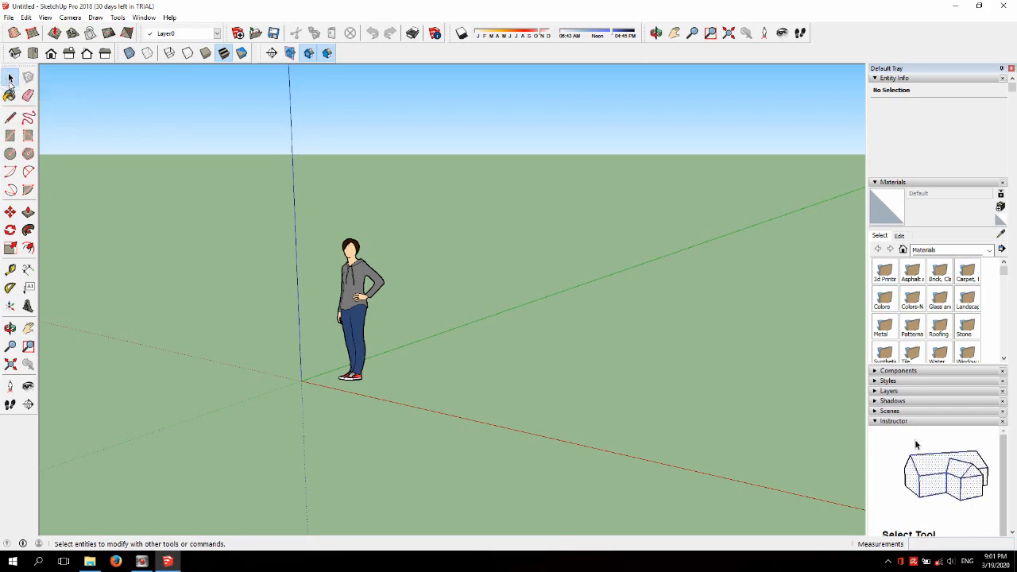
click(349, 296)
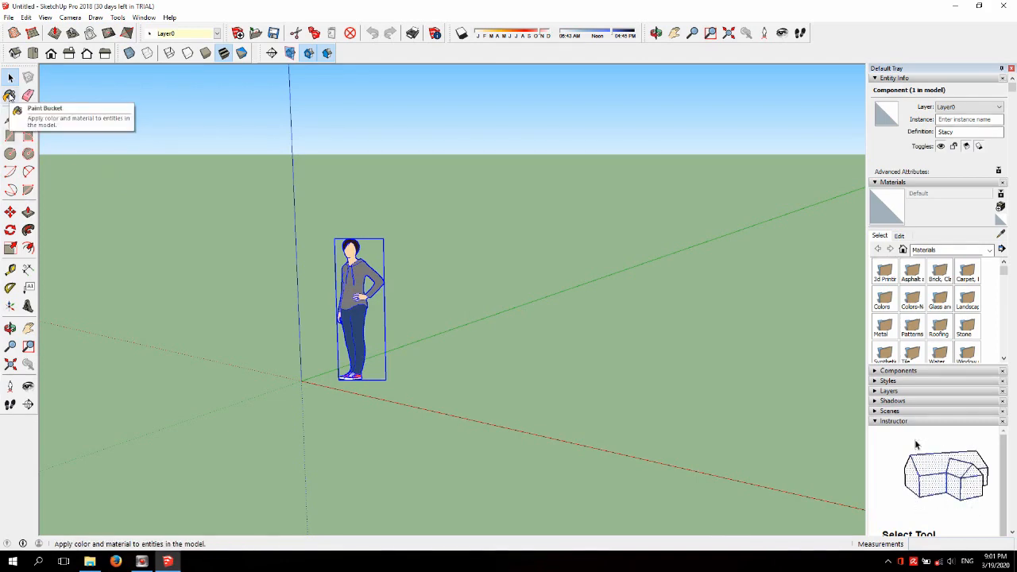
click(10, 96)
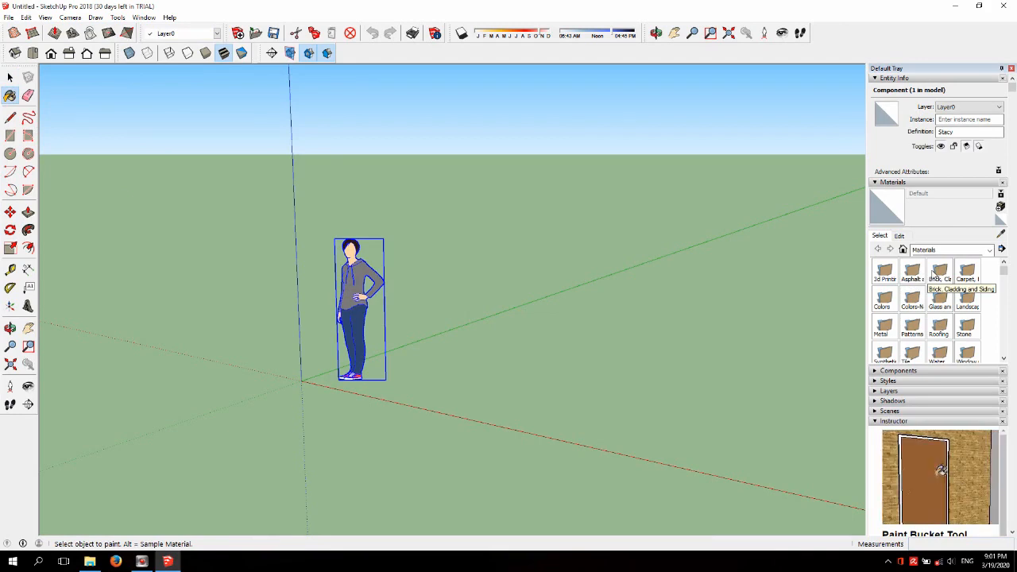
mouse_move(1003, 444)
mouse_down()
mouse_move(1004, 472)
mouse_move(1001, 449)
mouse_up()
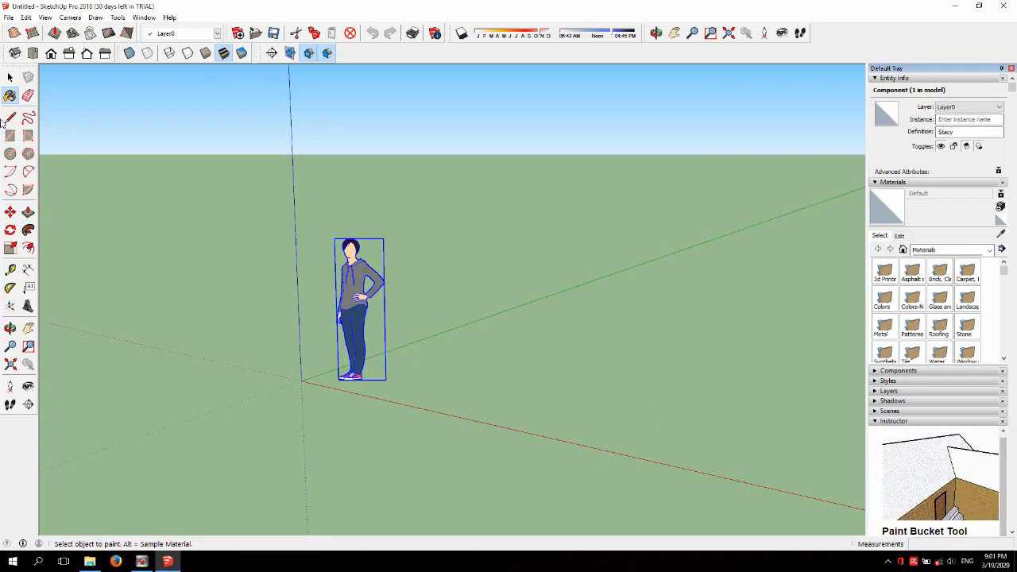
click(27, 94)
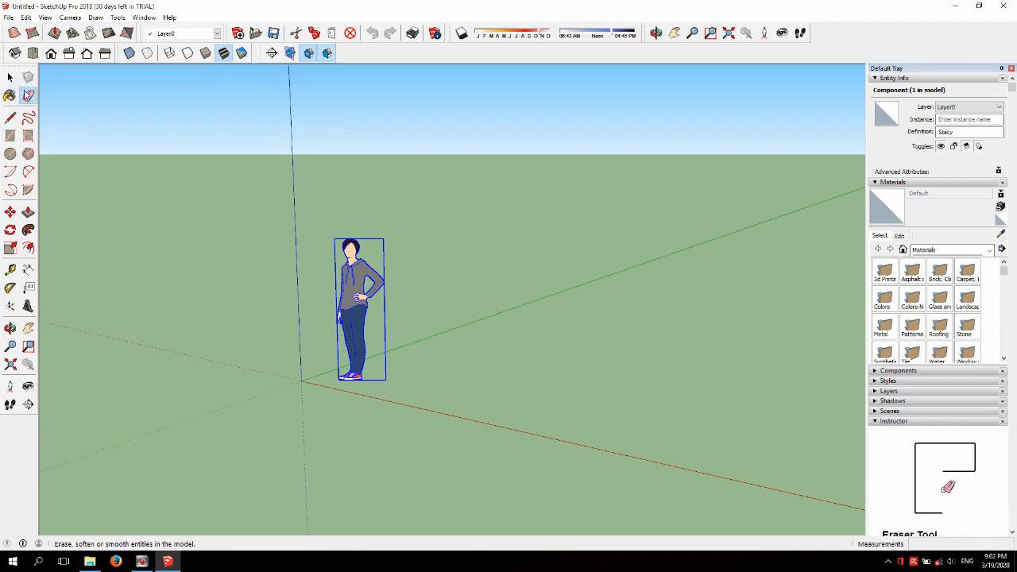
Draw a closed four-sided face on the ground beside the standing figure with the Line tool.
click(9, 118)
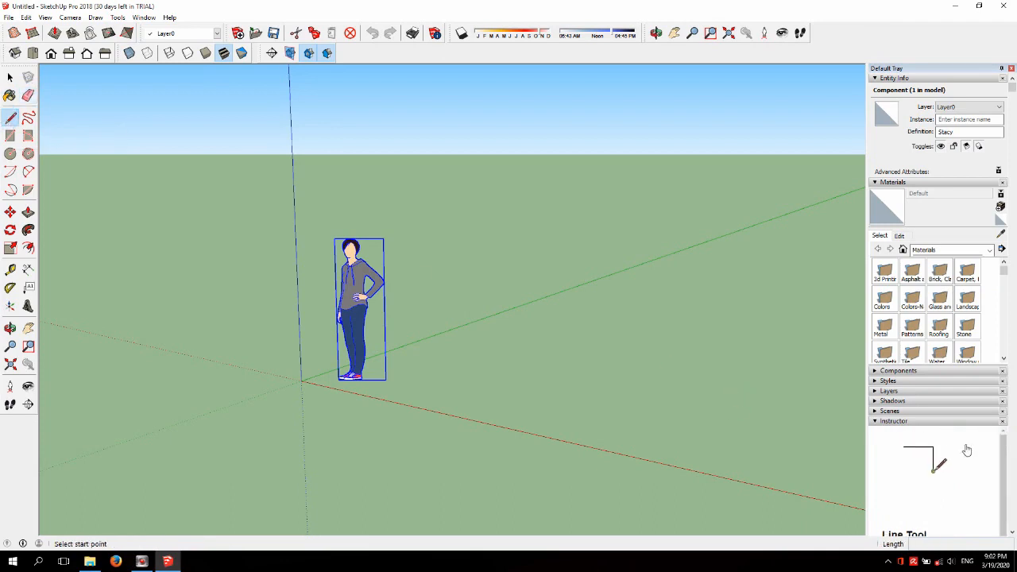
drag(1002, 448, 1004, 461)
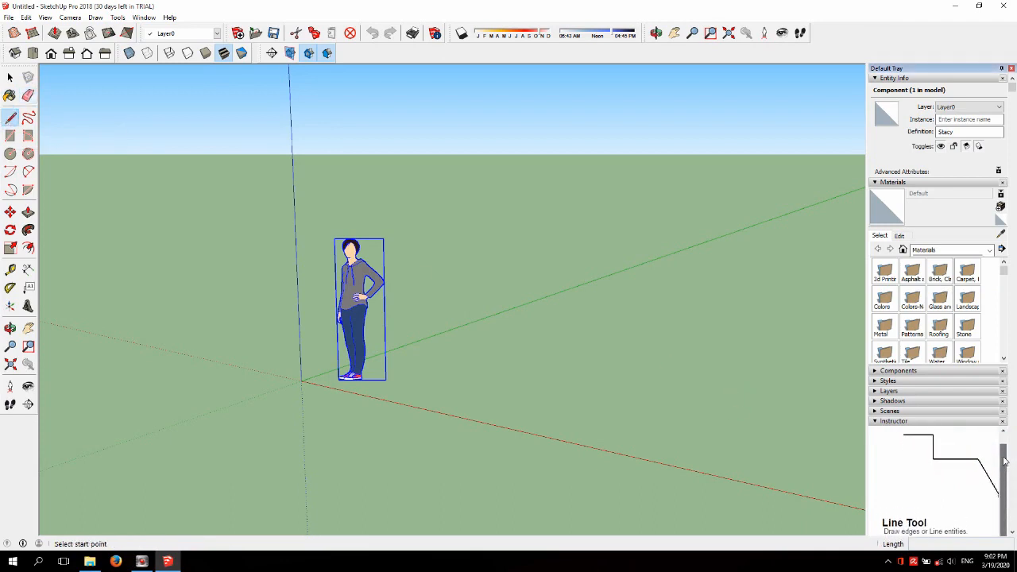
click(458, 374)
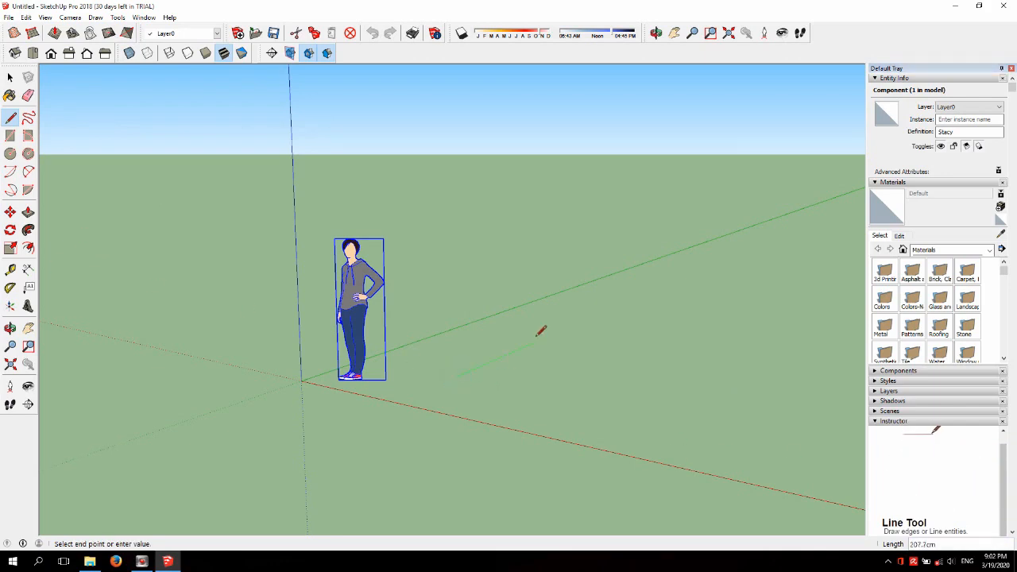
click(537, 341)
click(635, 356)
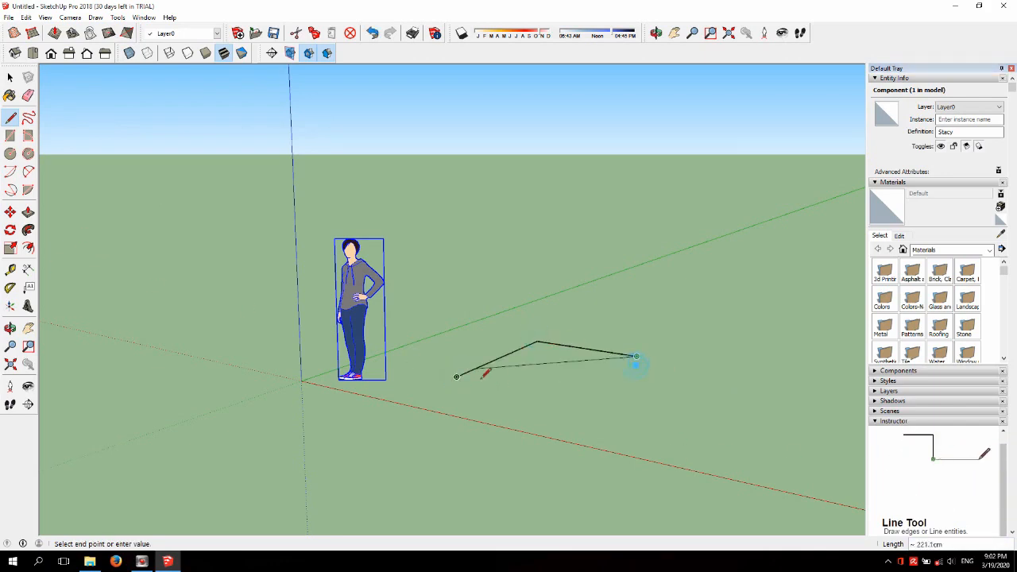
click(568, 398)
click(457, 375)
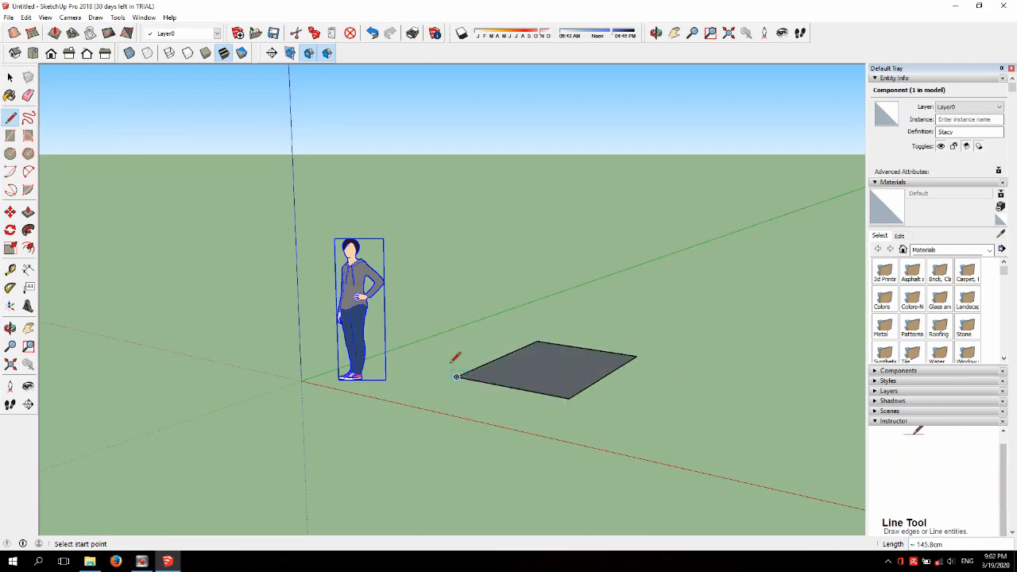
View the Instructor guidance for the Freehand, Rectangle, Rotated Rectangle, Circle, Polygon and Arc tools.
click(29, 119)
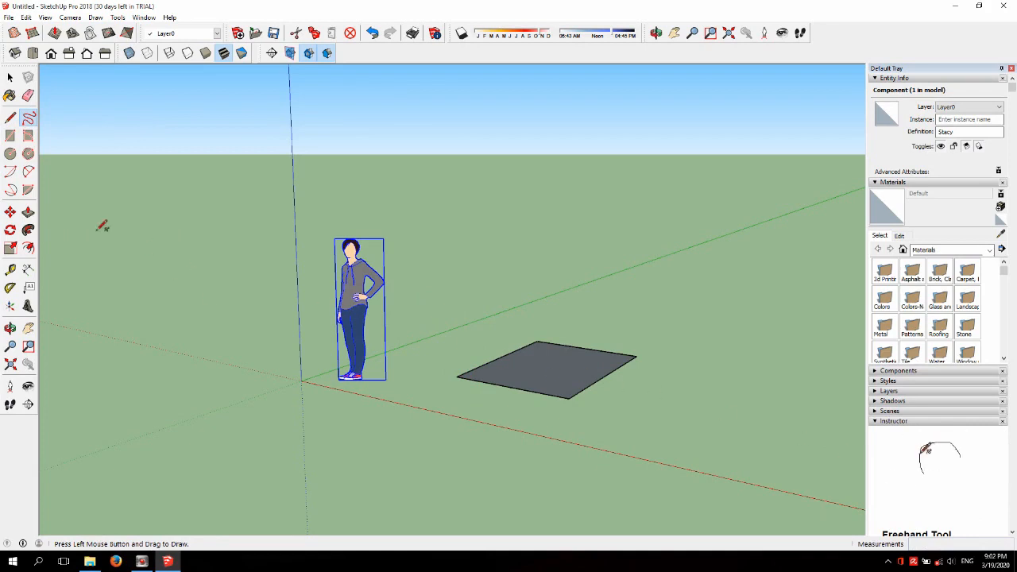
click(10, 136)
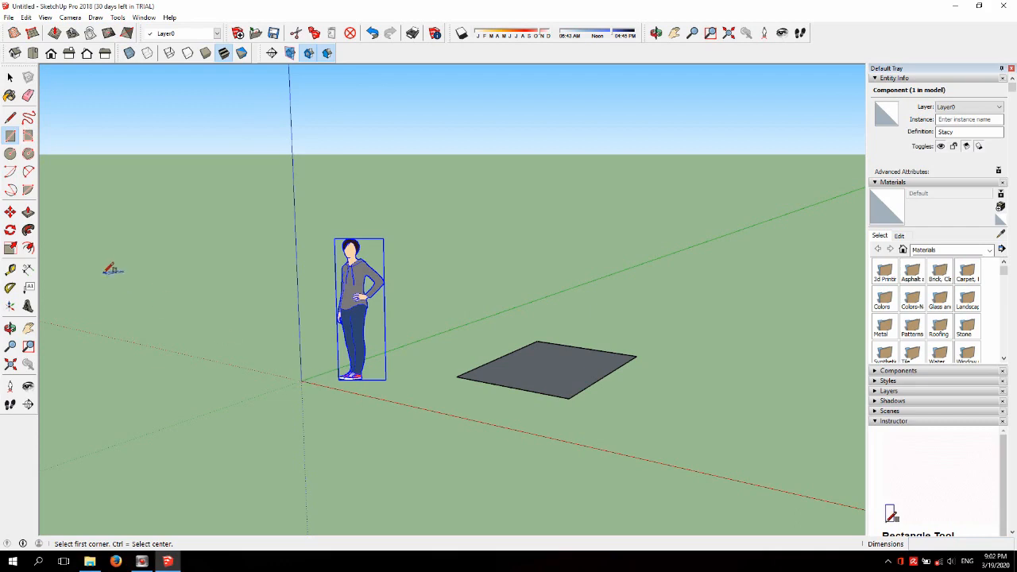
click(29, 135)
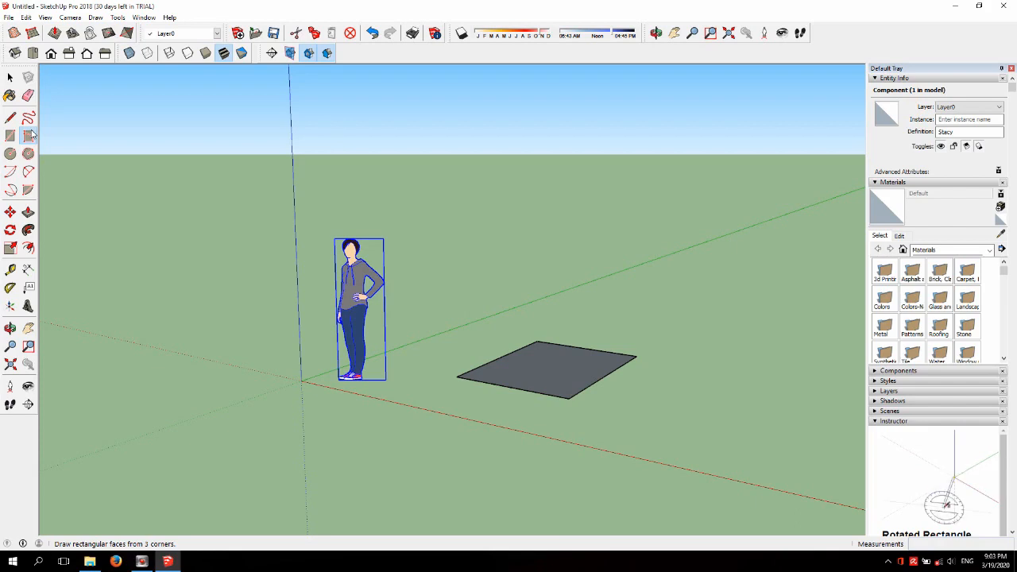
click(11, 154)
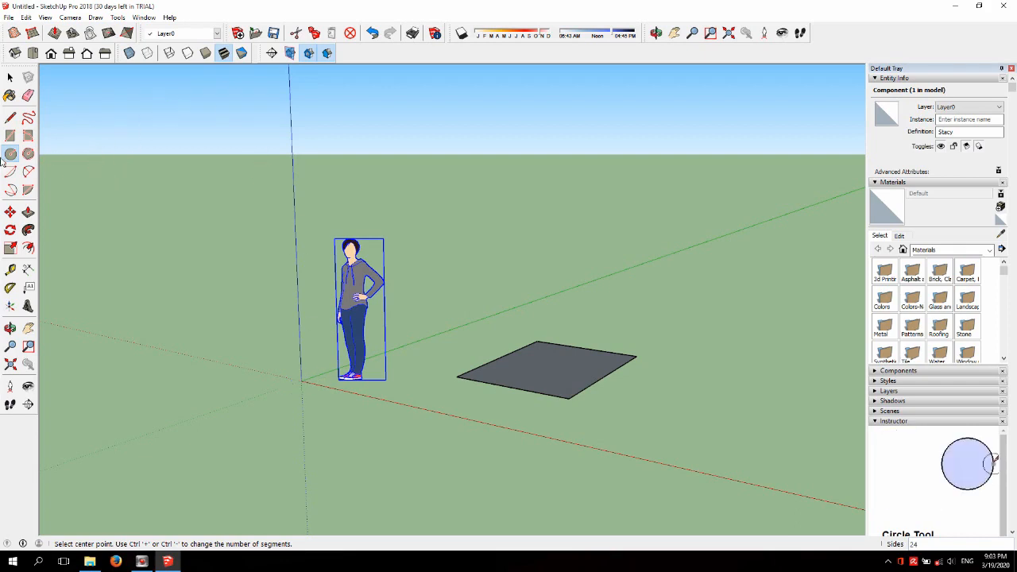
click(29, 154)
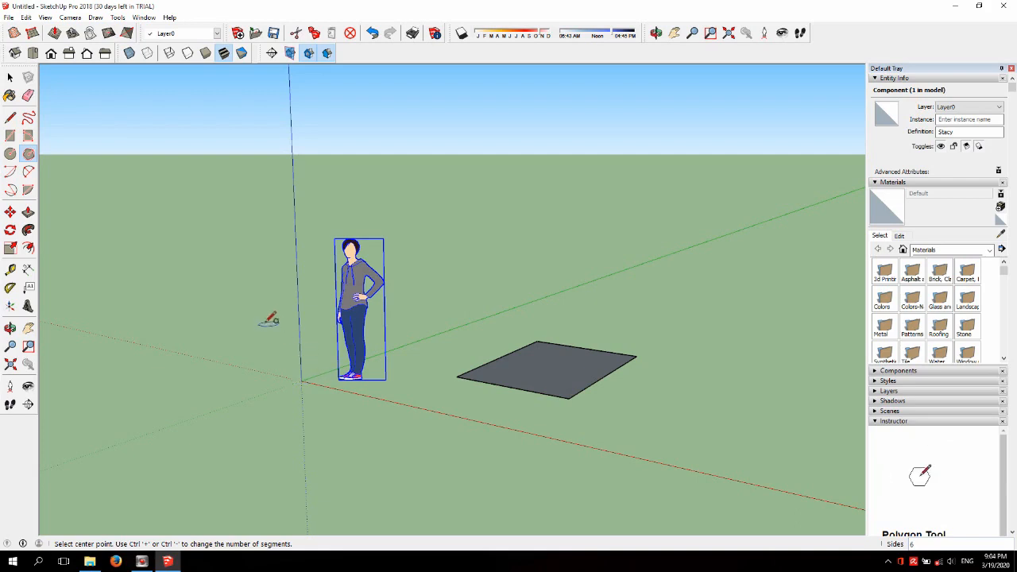
click(11, 172)
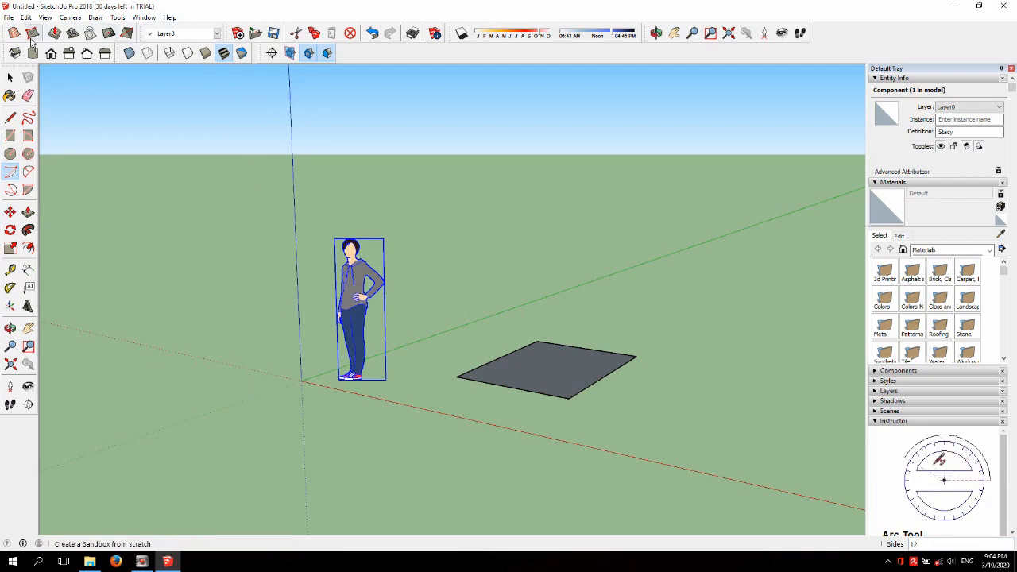
Draw a 2-Point Arc on the ground from the origin to the red axis, with a bulge of about 121 cm.
click(29, 173)
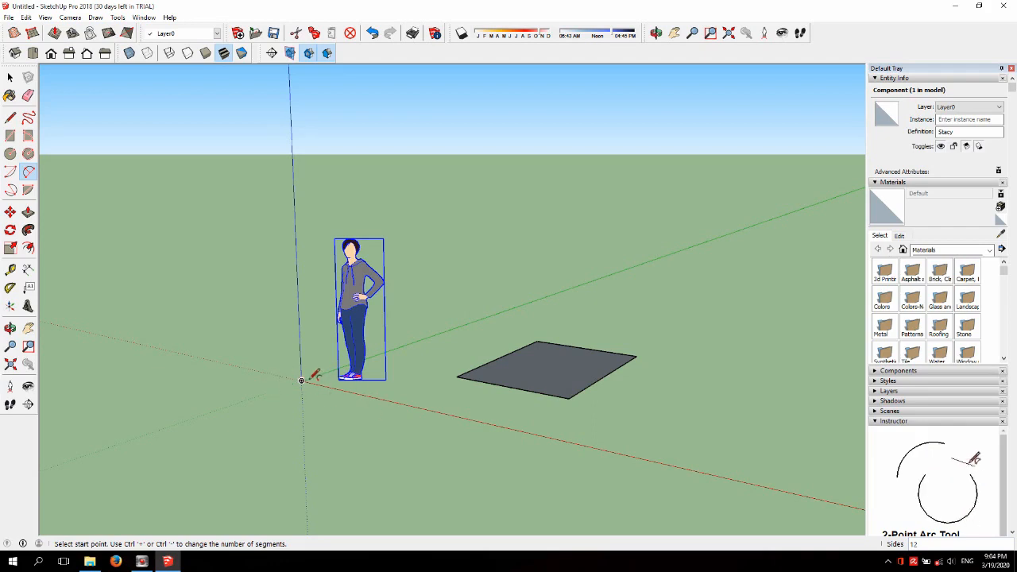
click(302, 381)
click(408, 402)
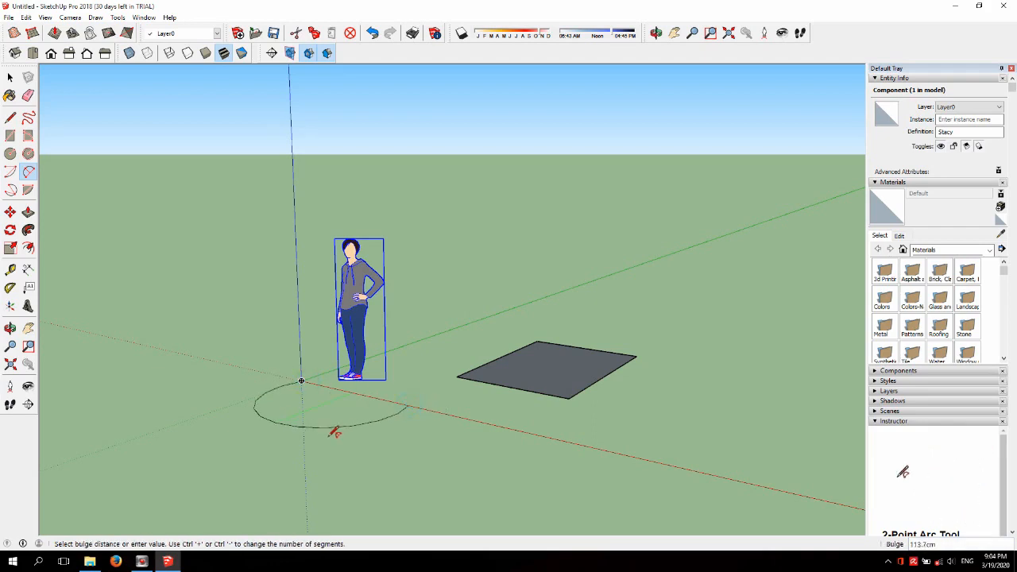
click(324, 433)
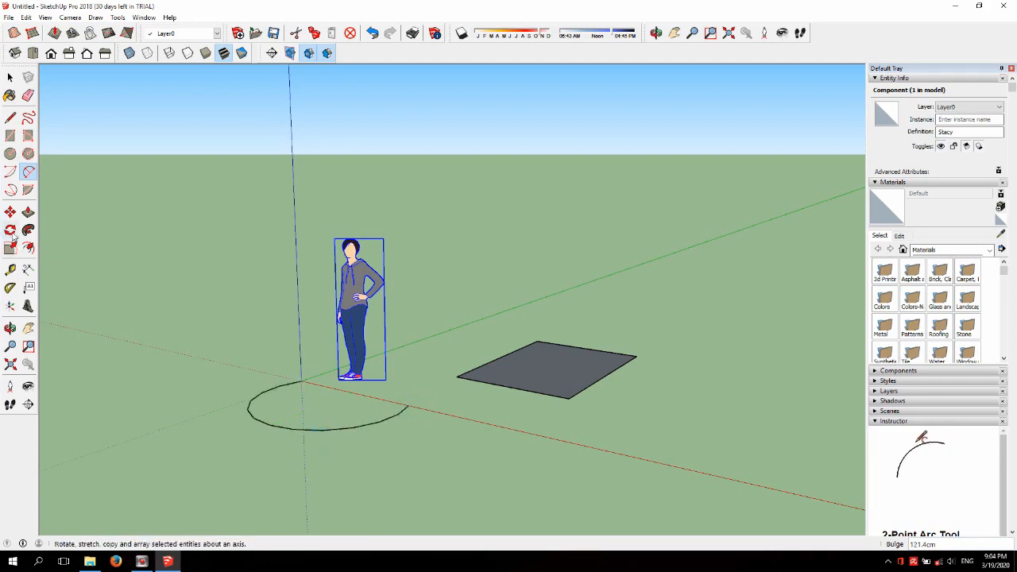
View the Instructor guidance for the 3-Point Arc, Pie and Move tools.
click(11, 191)
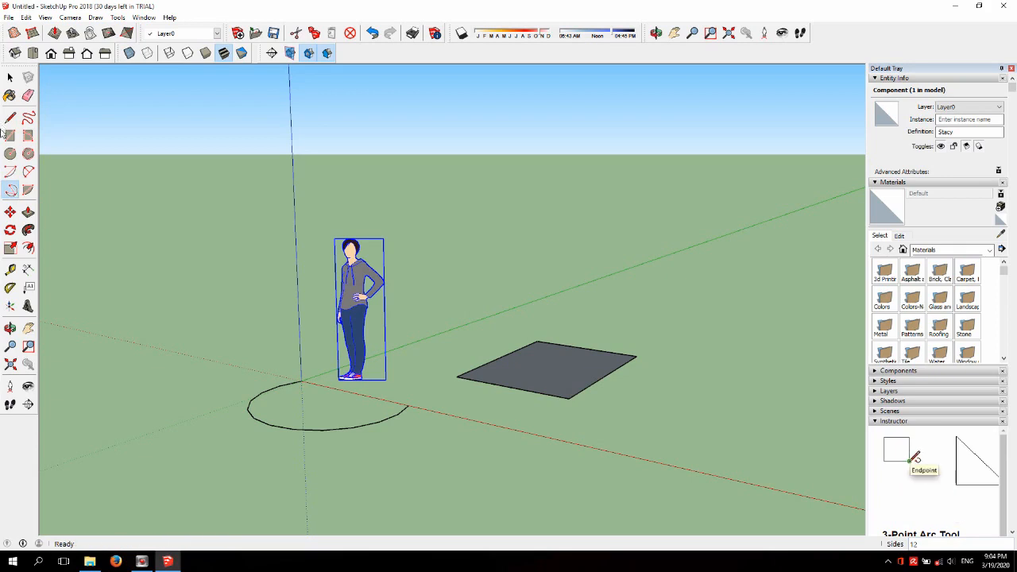
click(28, 197)
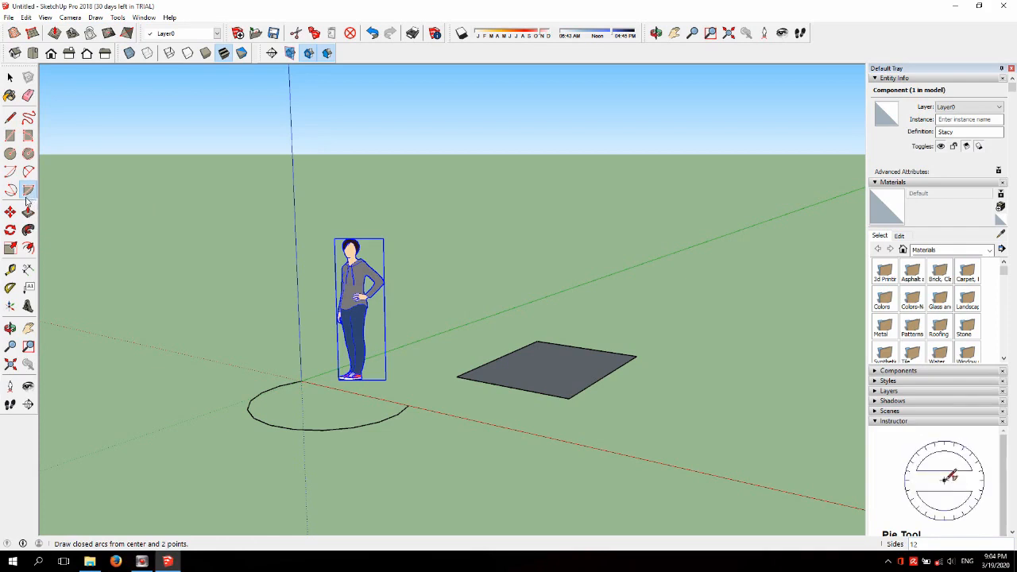
click(28, 192)
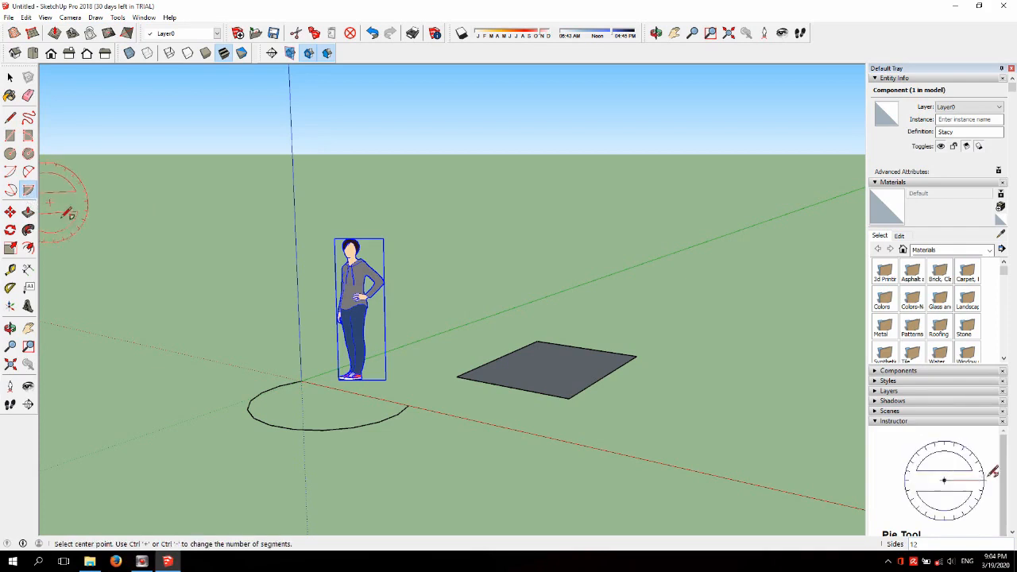
click(10, 213)
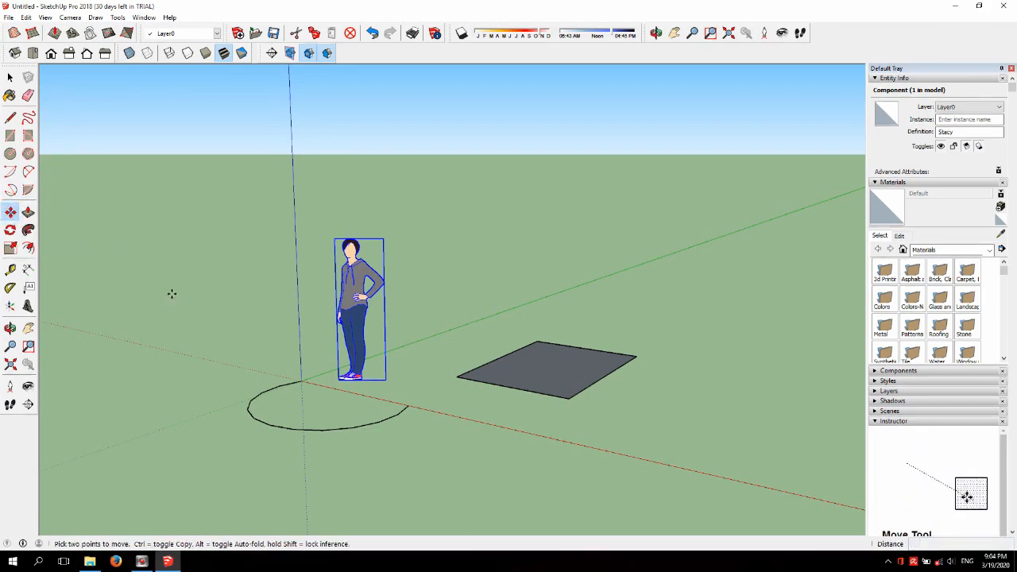
Push/Pull the four-sided ground face upward about 104 cm into a box.
click(29, 213)
drag(536, 359, 527, 278)
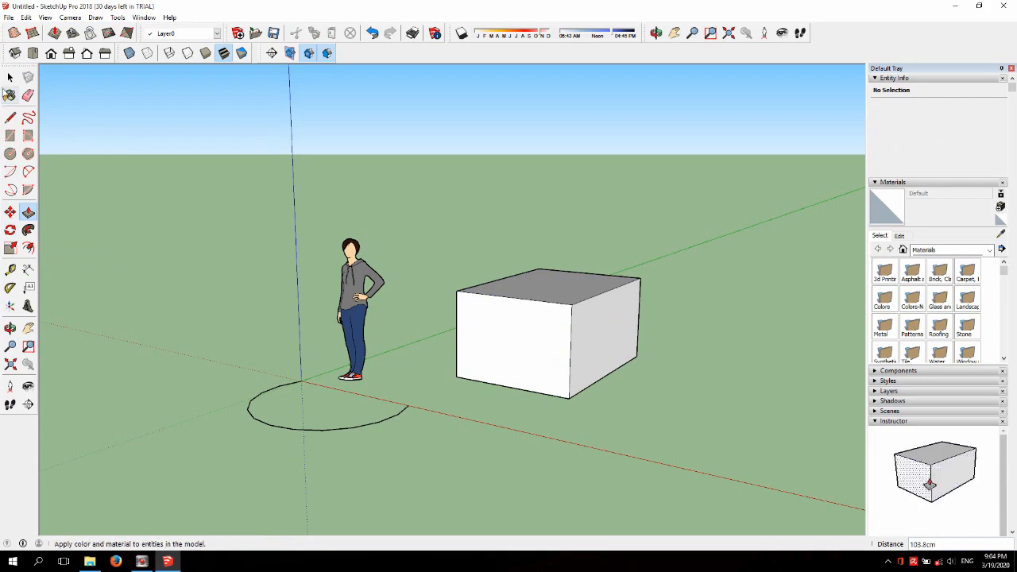
View the Instructor guidance for the Rotate and Follow Me tools, finishing with the Select tool.
click(11, 232)
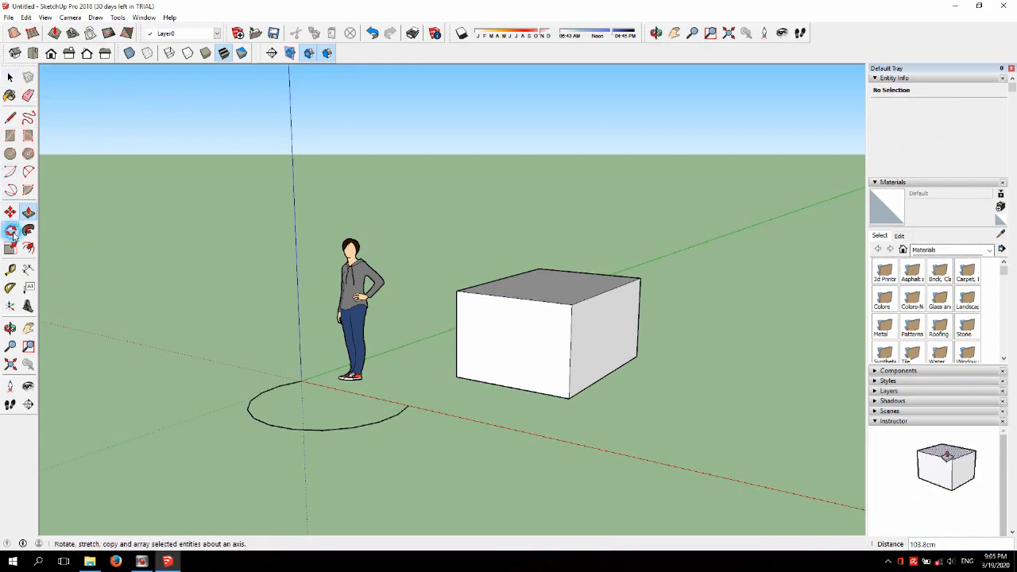
click(12, 232)
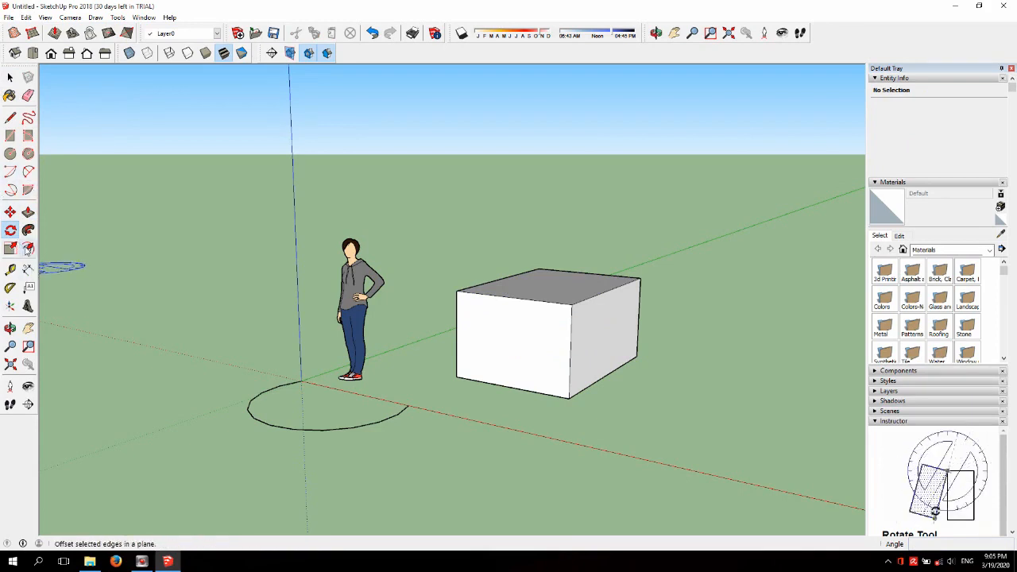
click(29, 232)
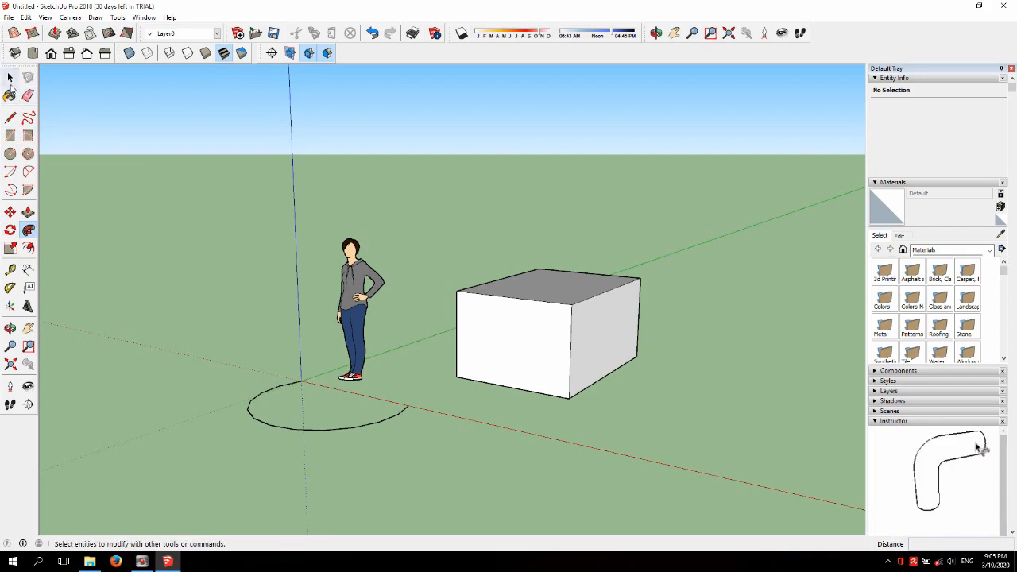
click(9, 77)
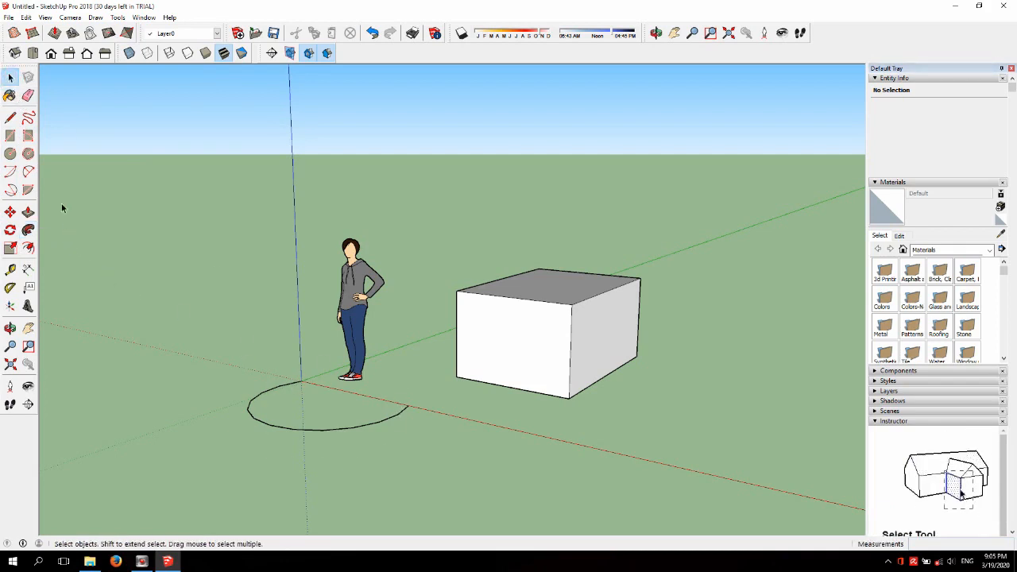
Draw a small upright triangular face at the origin with the Line tool, its sloping edge about 60 cm long.
click(10, 117)
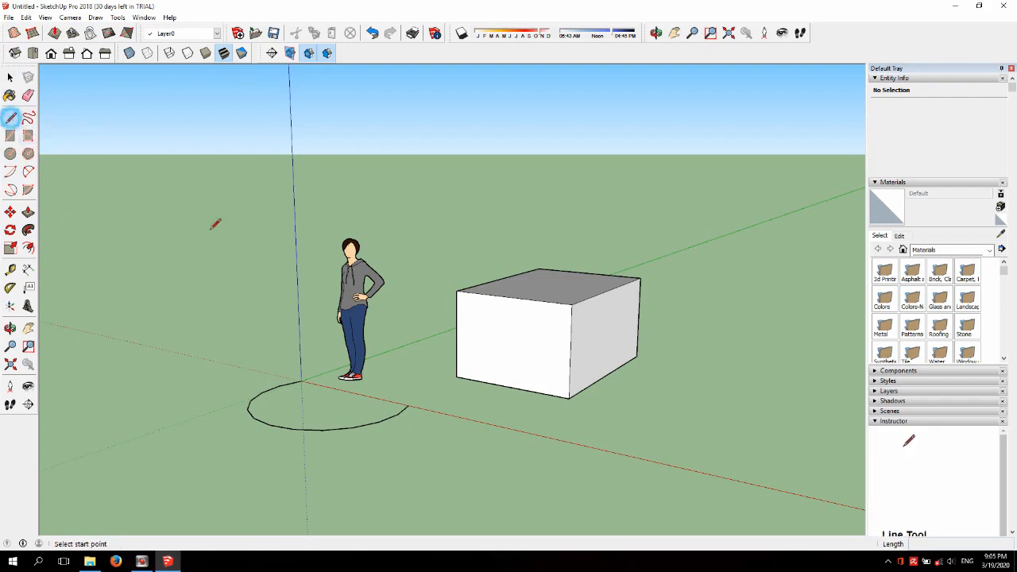
click(302, 380)
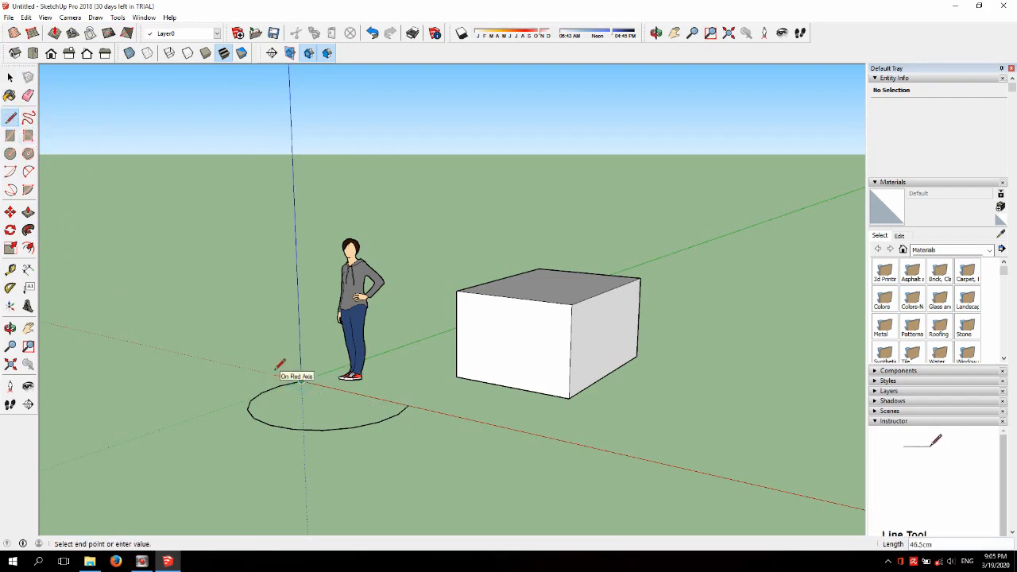
click(273, 343)
click(302, 380)
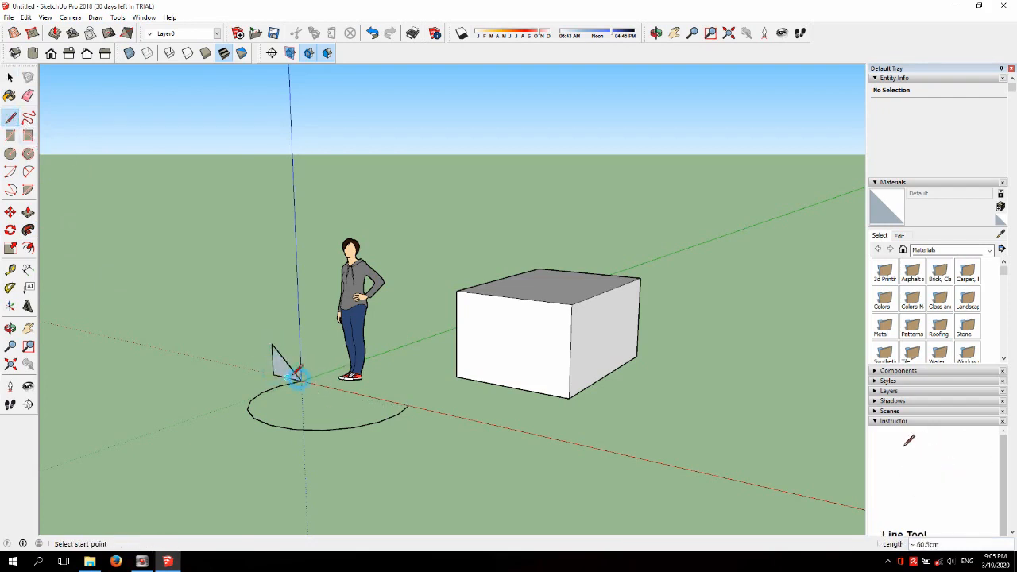
Sweep the triangular face along the ground arc with Follow Me.
click(9, 77)
click(10, 77)
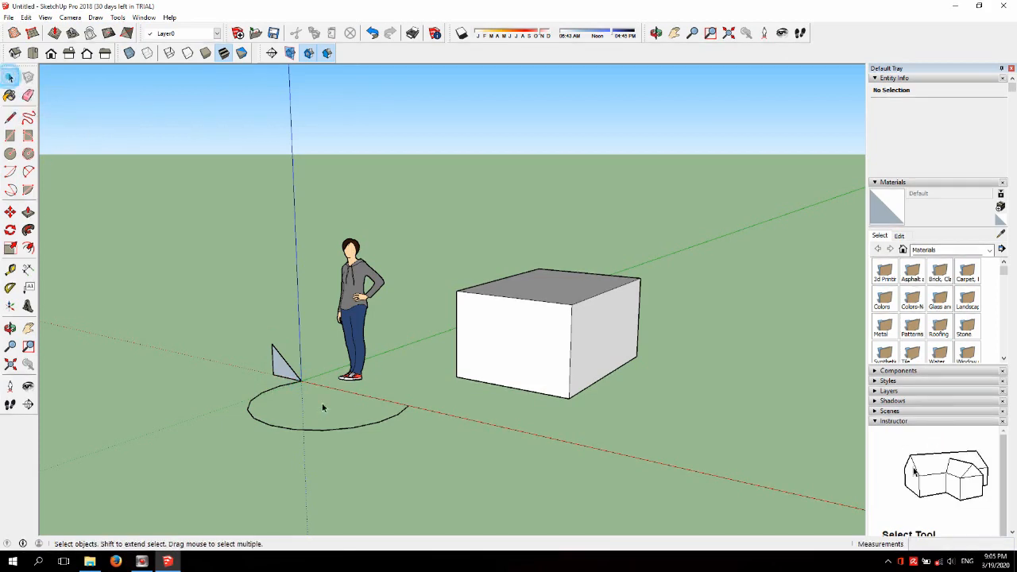
click(262, 399)
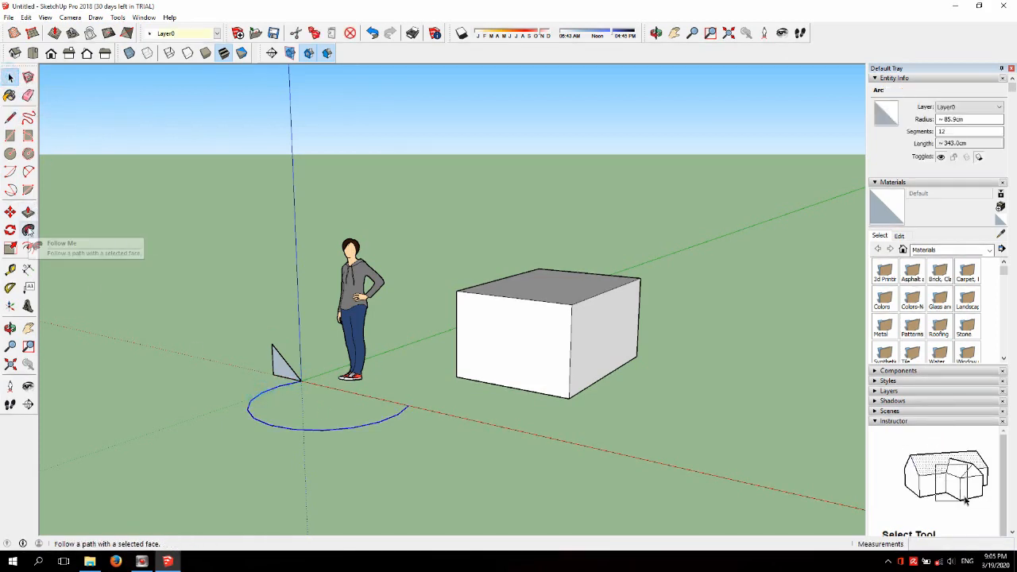
click(28, 229)
click(284, 360)
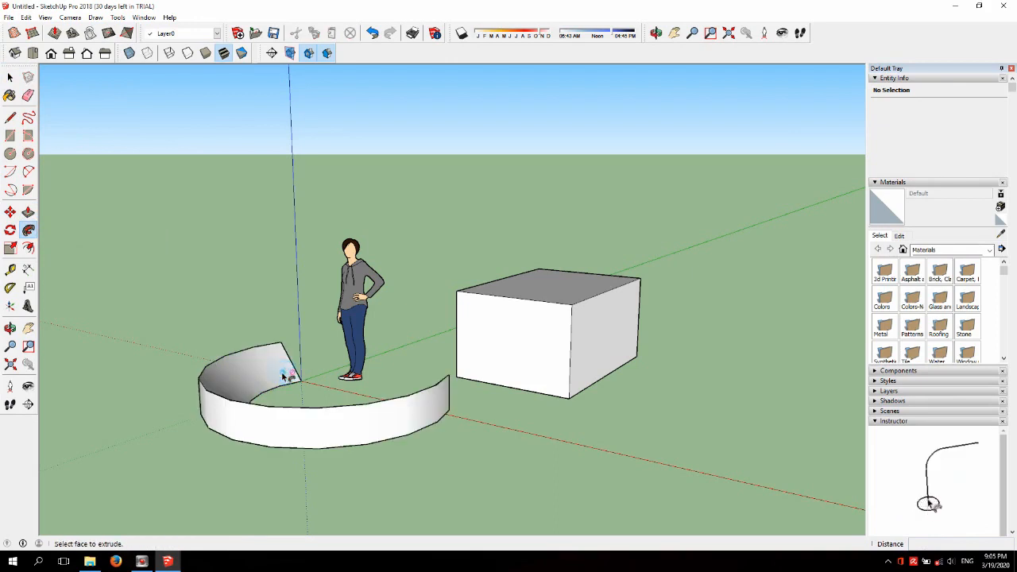
click(9, 77)
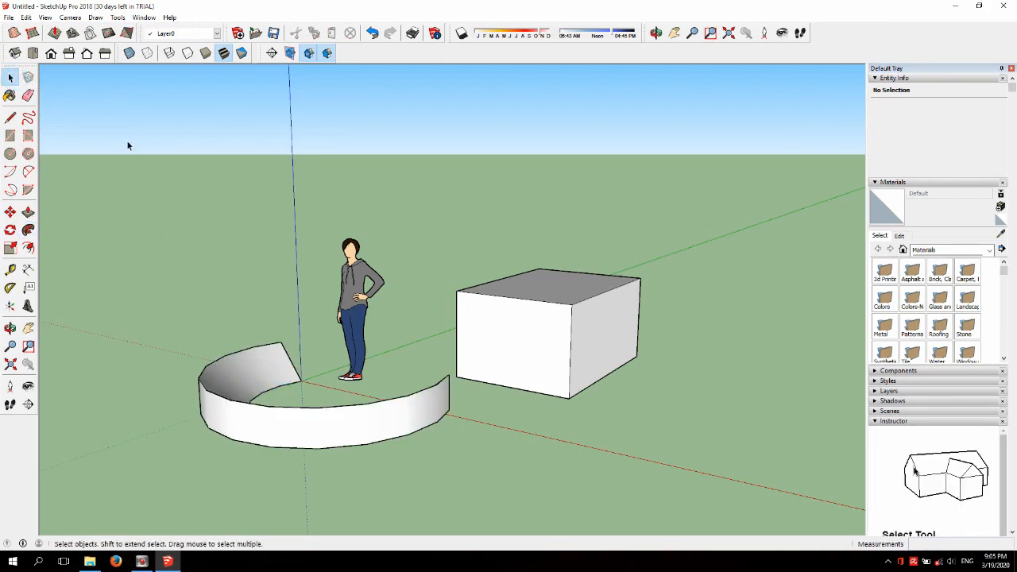
Select the whole box and stretch it upward from its top face with the Scale tool, to nearly twice its height.
click(11, 249)
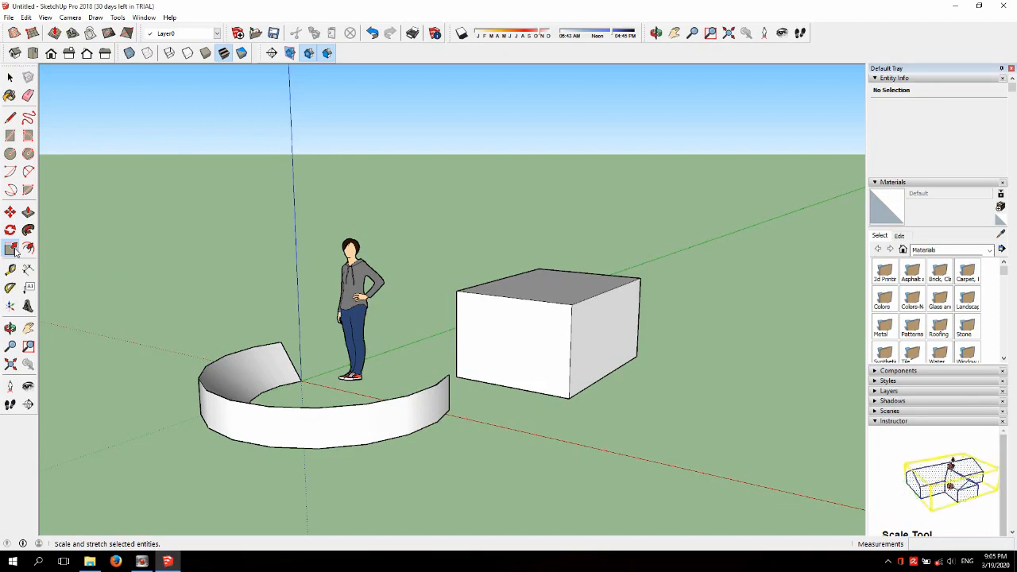
click(10, 77)
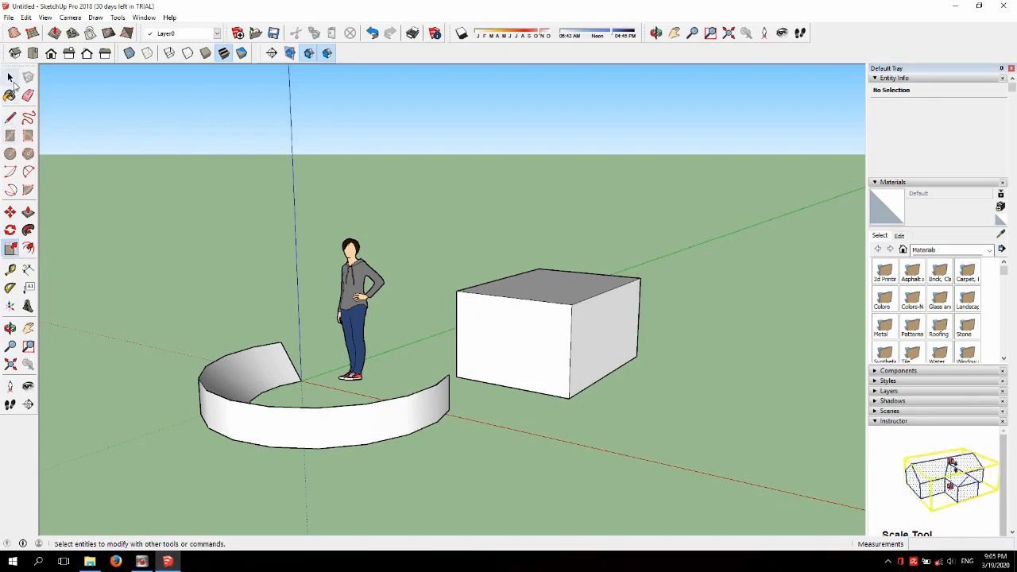
triple_click(493, 332)
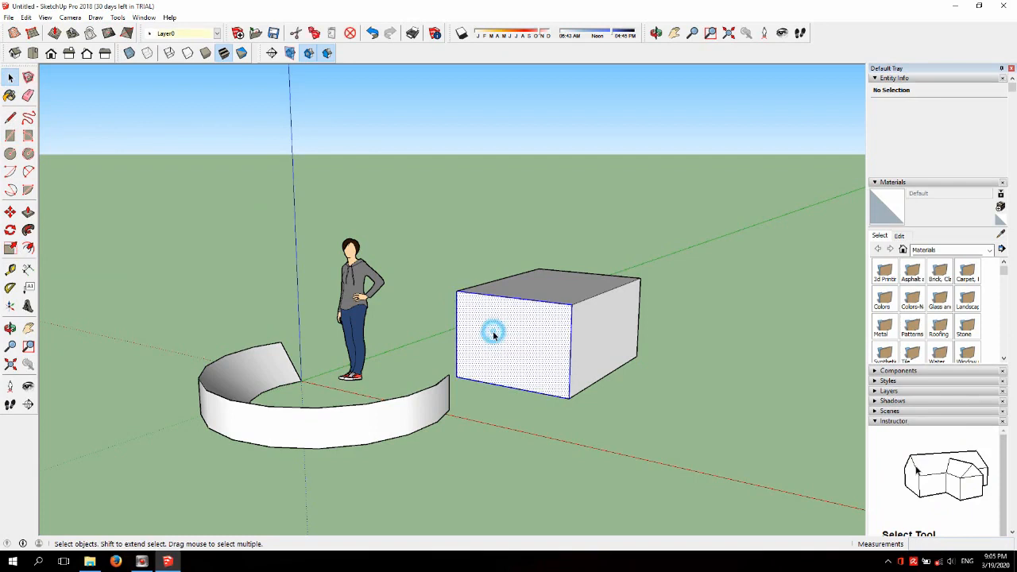
click(10, 248)
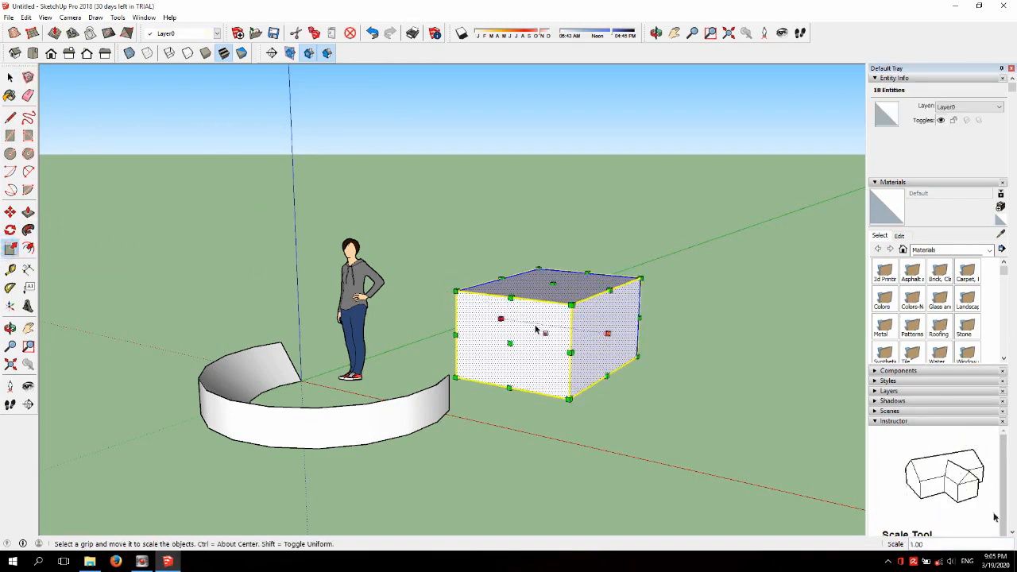
drag(607, 333, 616, 334)
key(Escape)
drag(553, 284, 551, 179)
key(space)
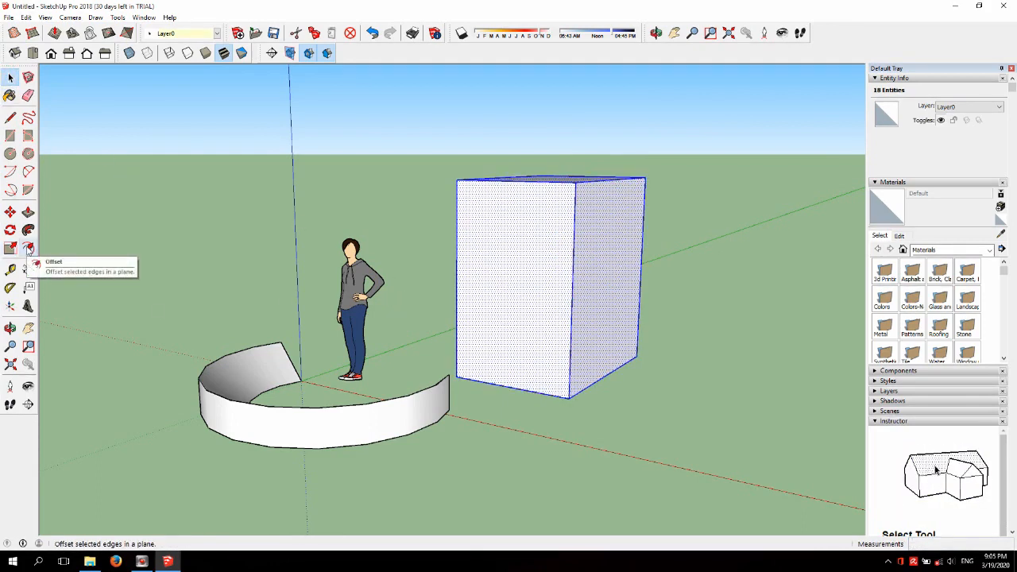
Offset the outline of the box's front face inward by about 22 cm.
click(28, 249)
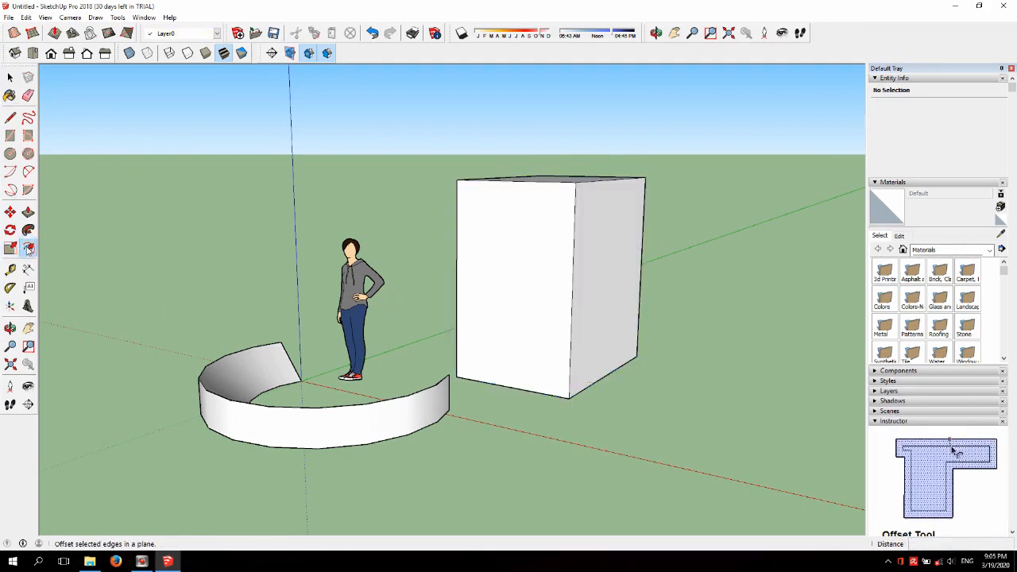
click(27, 248)
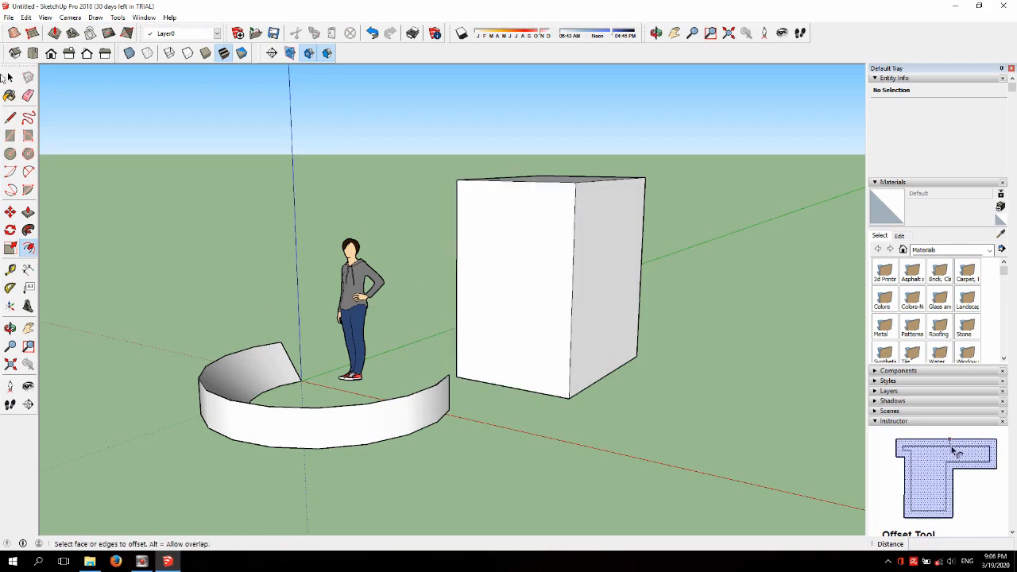
click(9, 77)
click(496, 256)
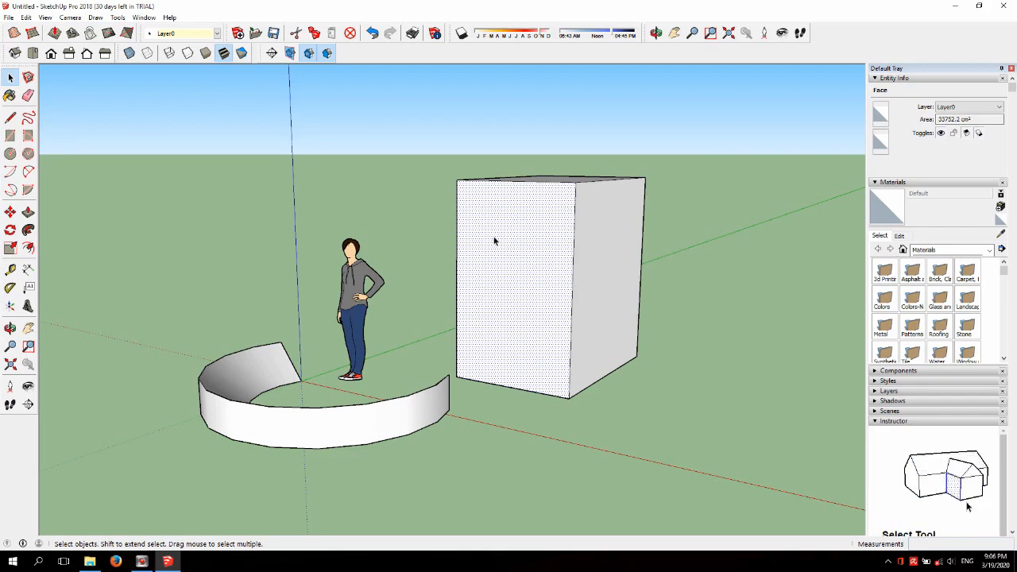
click(28, 248)
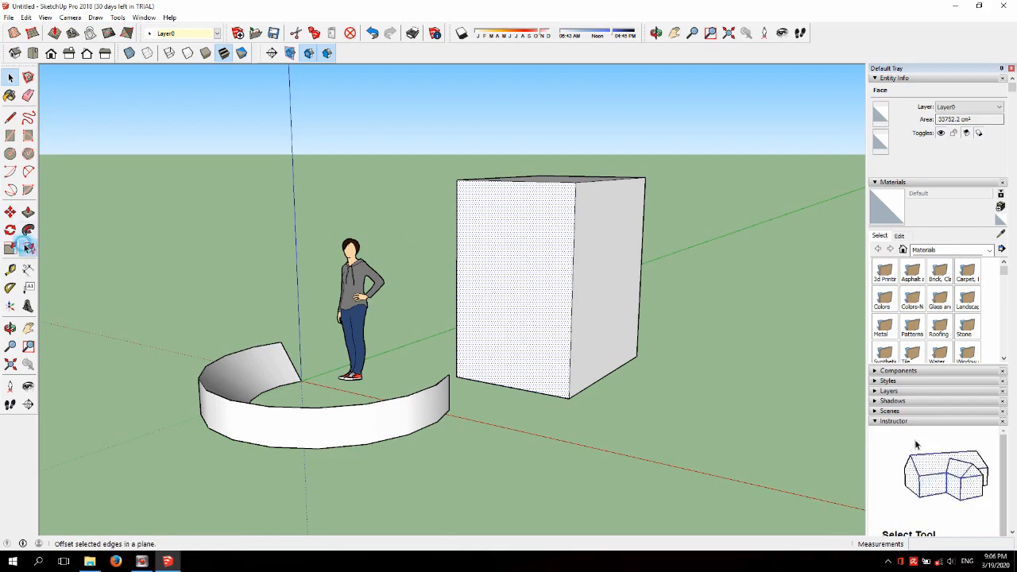
click(470, 275)
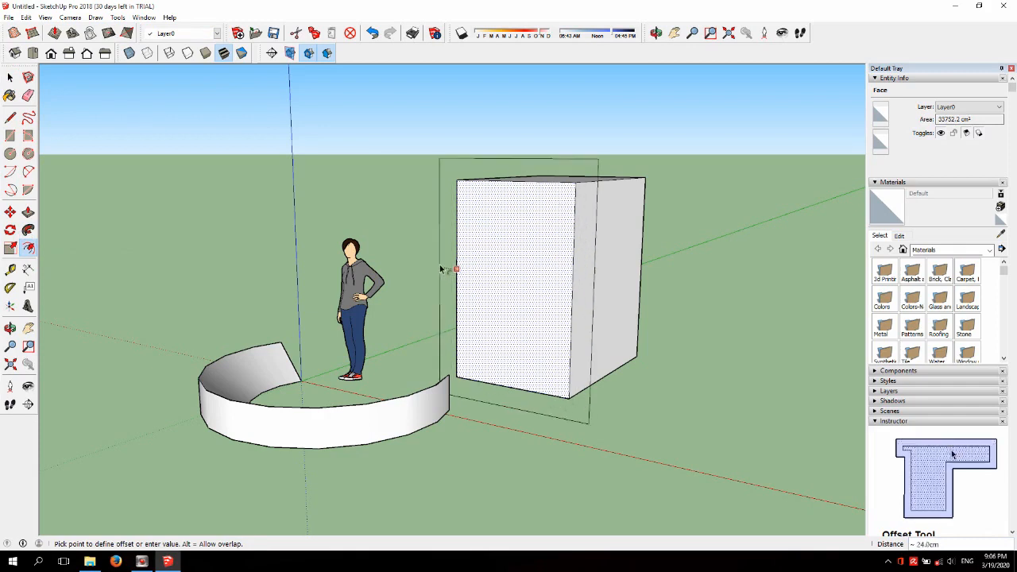
click(467, 274)
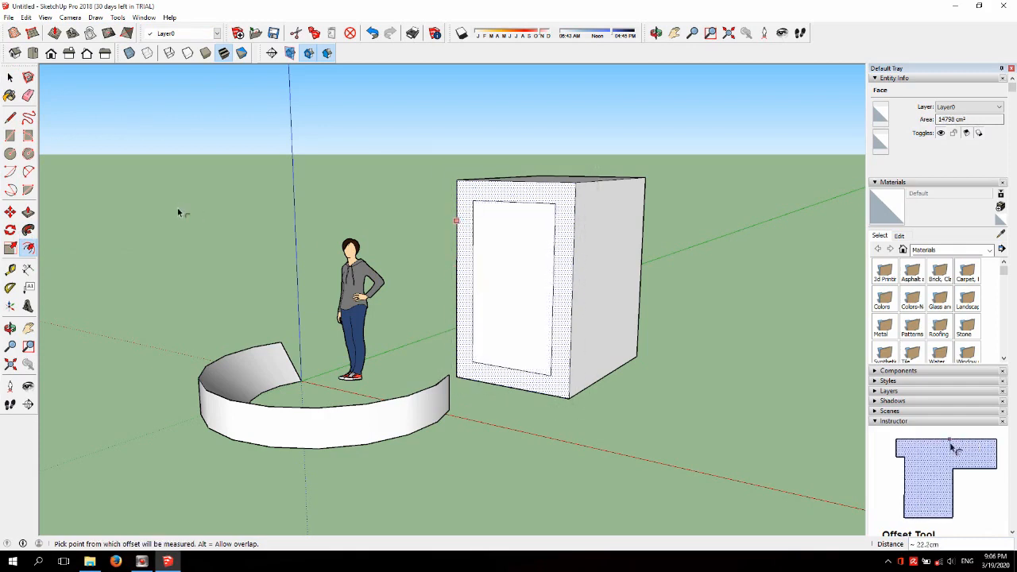
Push the box's front border face back about 25 cm and its inner panel in about 64 cm with Push/Pull.
click(28, 212)
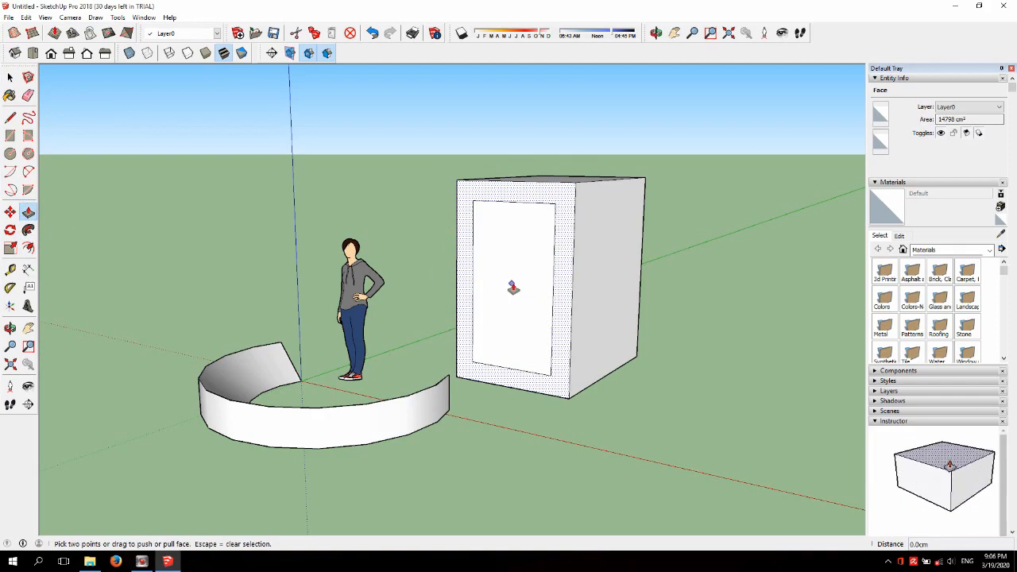
click(549, 291)
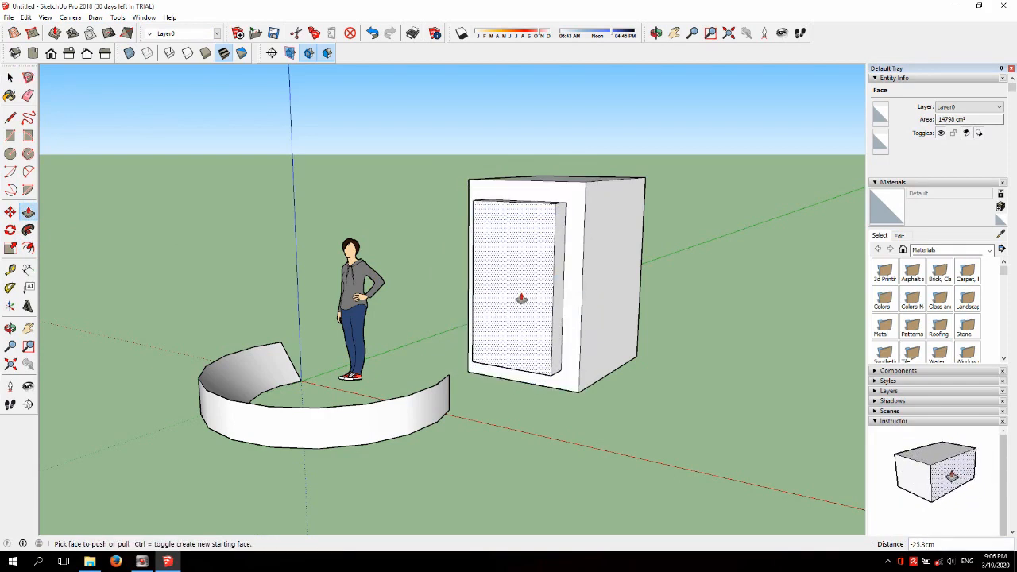
click(540, 282)
key(space)
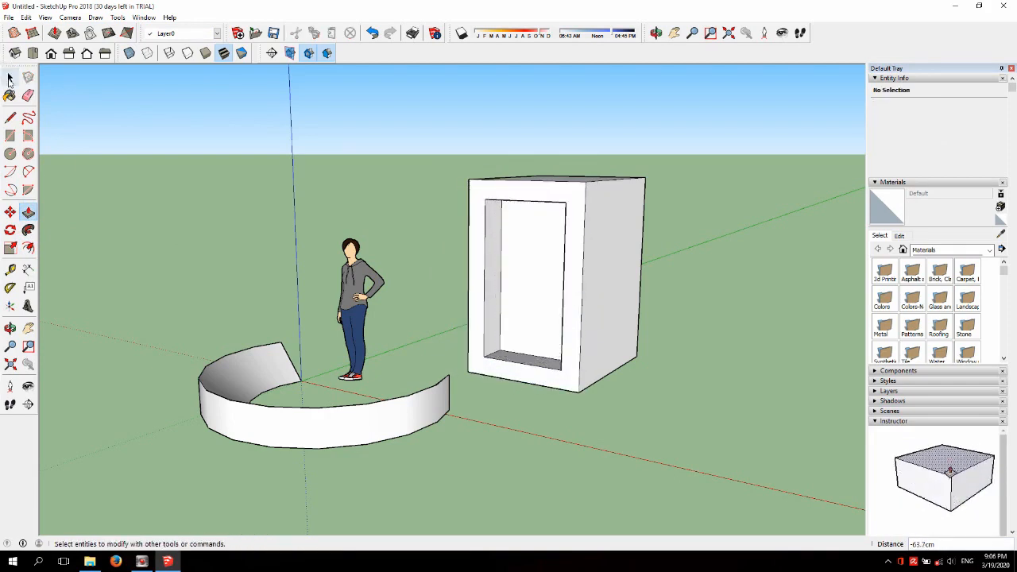
Measure the box's outer front vertical edge with Tape Measure, and dimension the bottom edge of its side face.
click(9, 272)
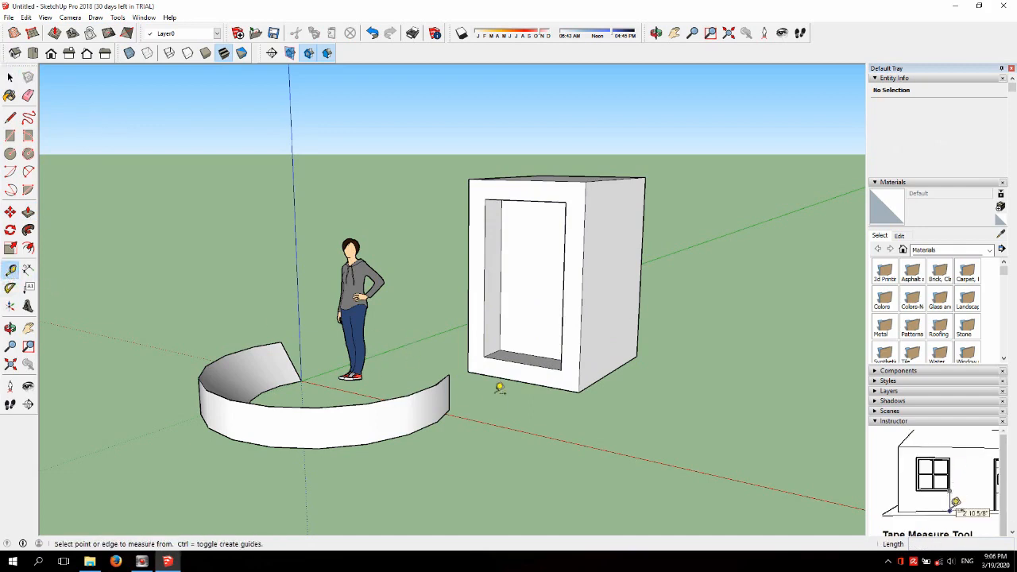
click(468, 371)
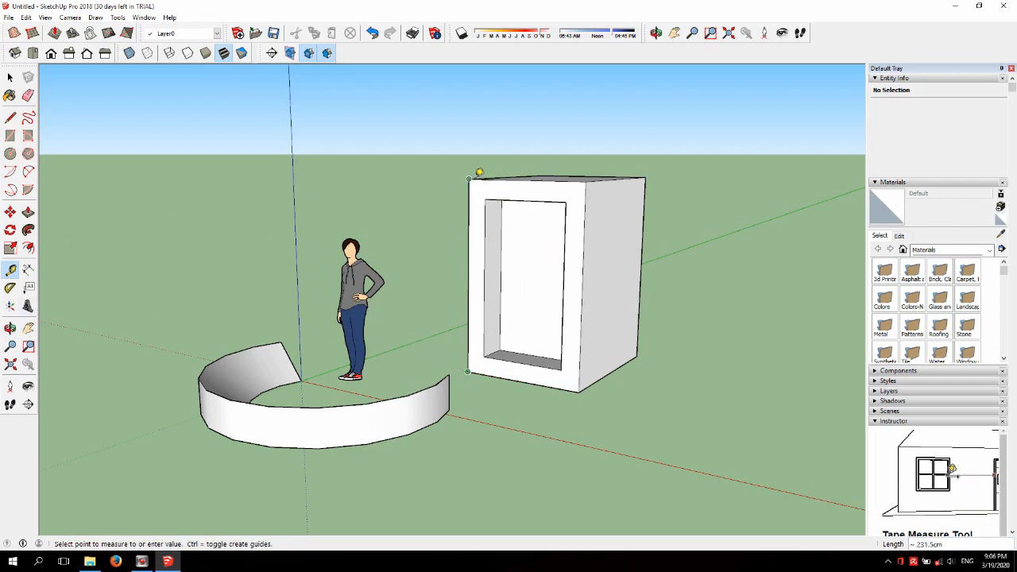
click(26, 270)
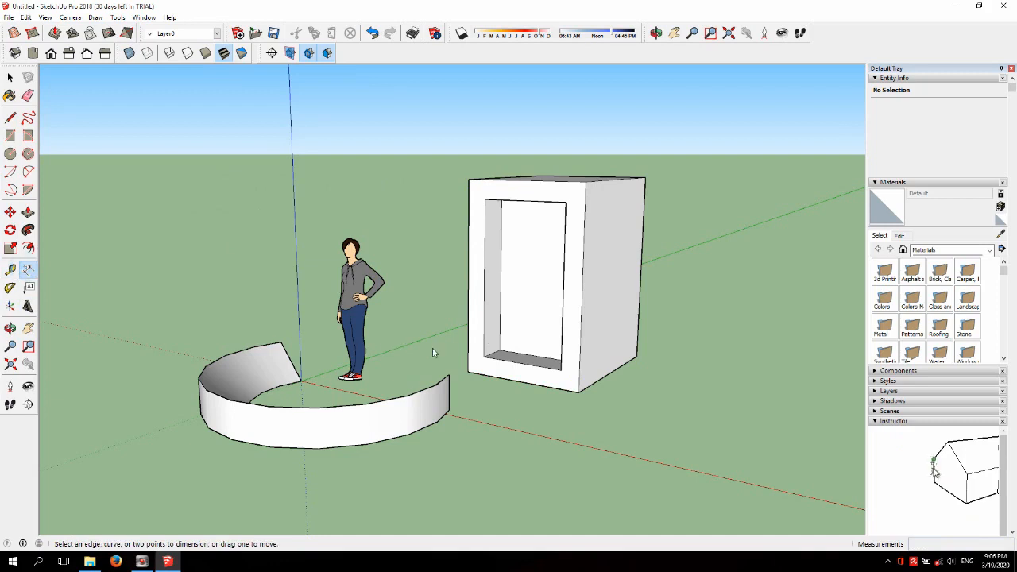
click(579, 392)
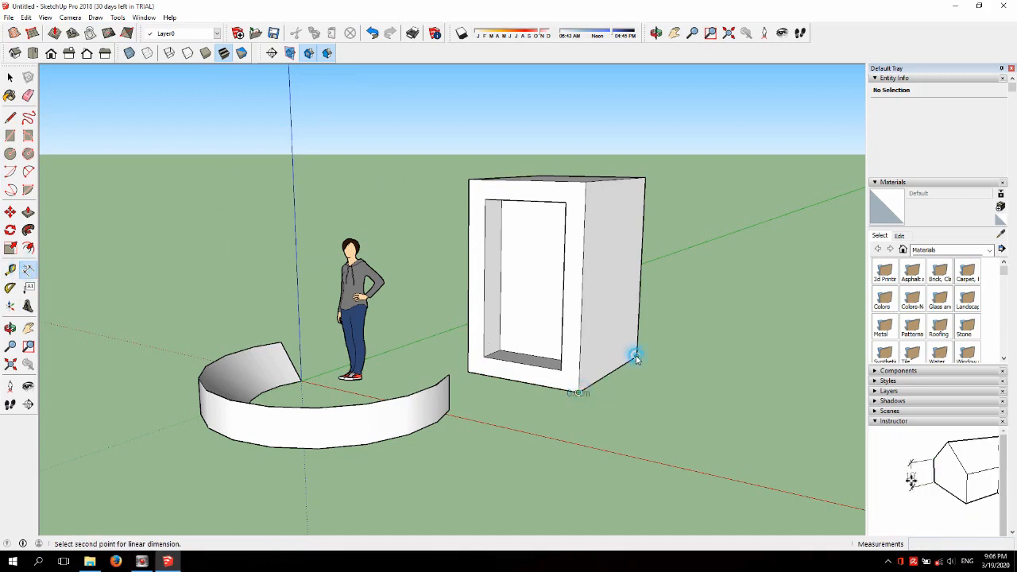
click(636, 357)
click(679, 362)
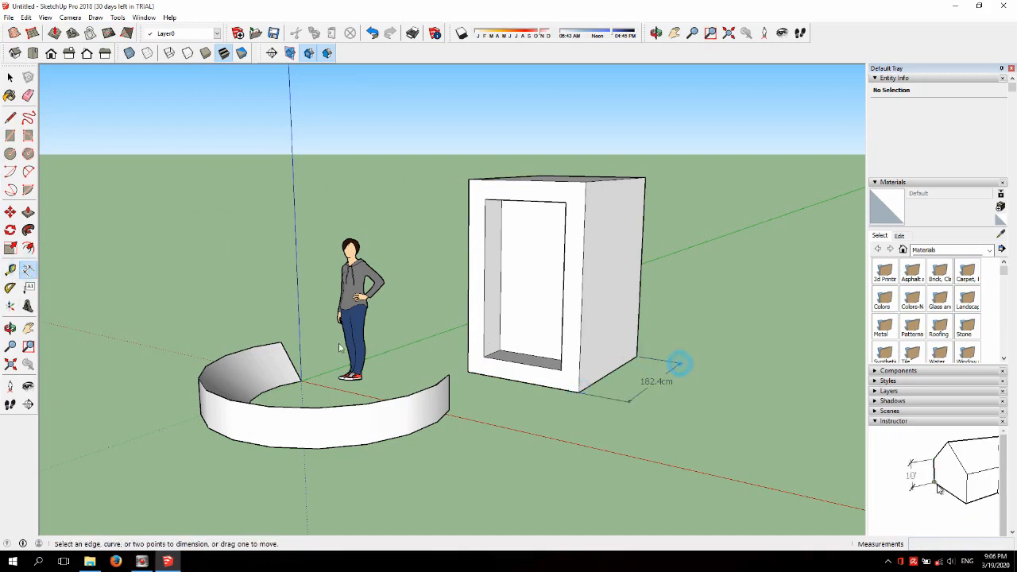
Create a guide line with the Protractor at the box's near bottom corner, about 33° up from the front bottom edge.
click(10, 288)
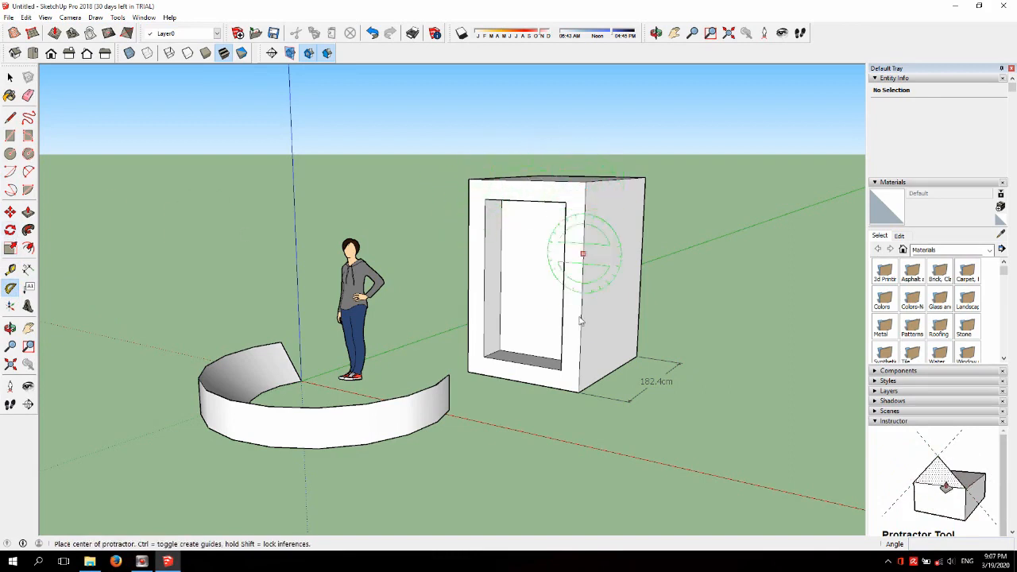
click(577, 393)
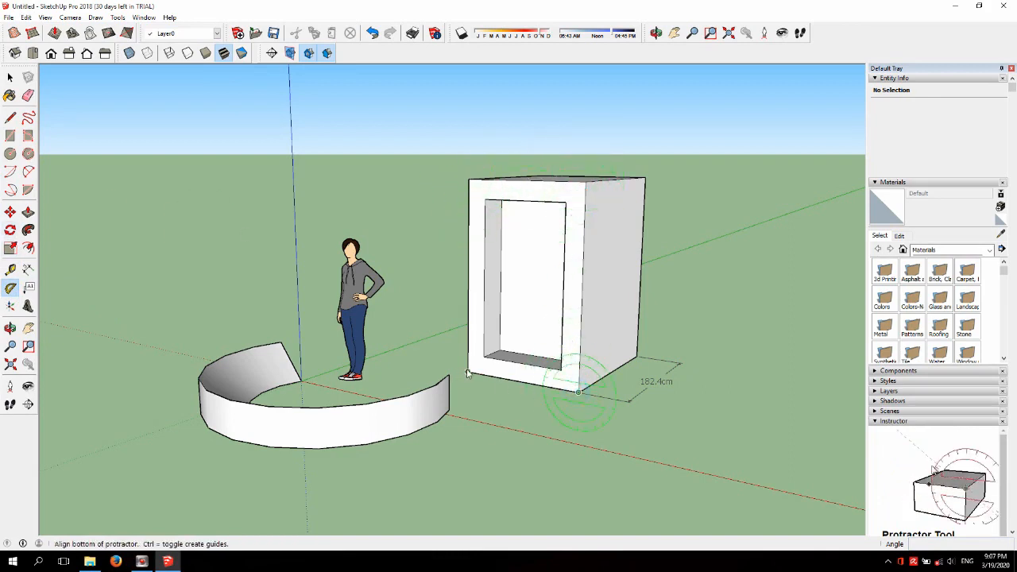
click(468, 374)
click(474, 290)
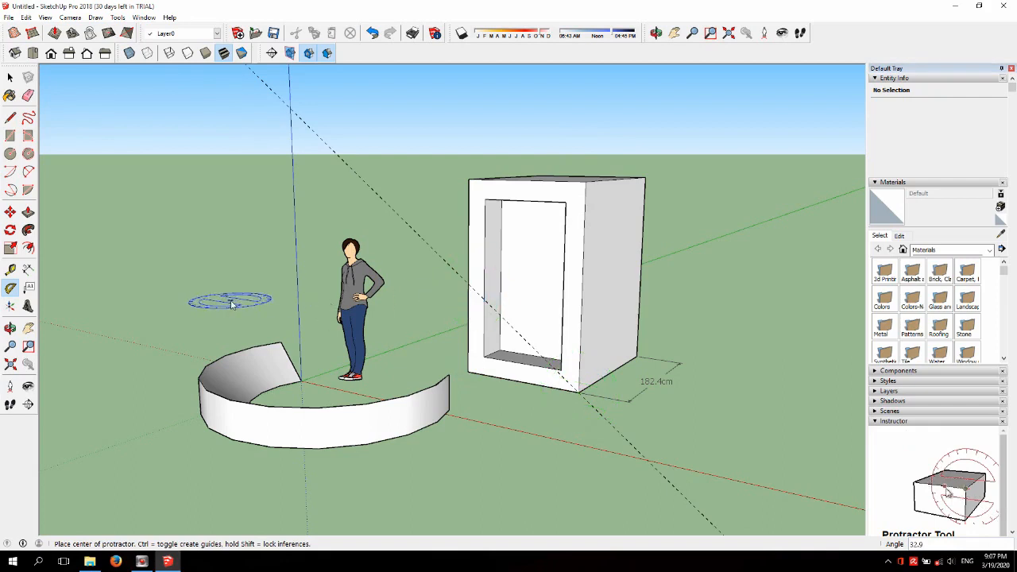
Attach a leader text label with the default area text to the box's side face.
click(29, 289)
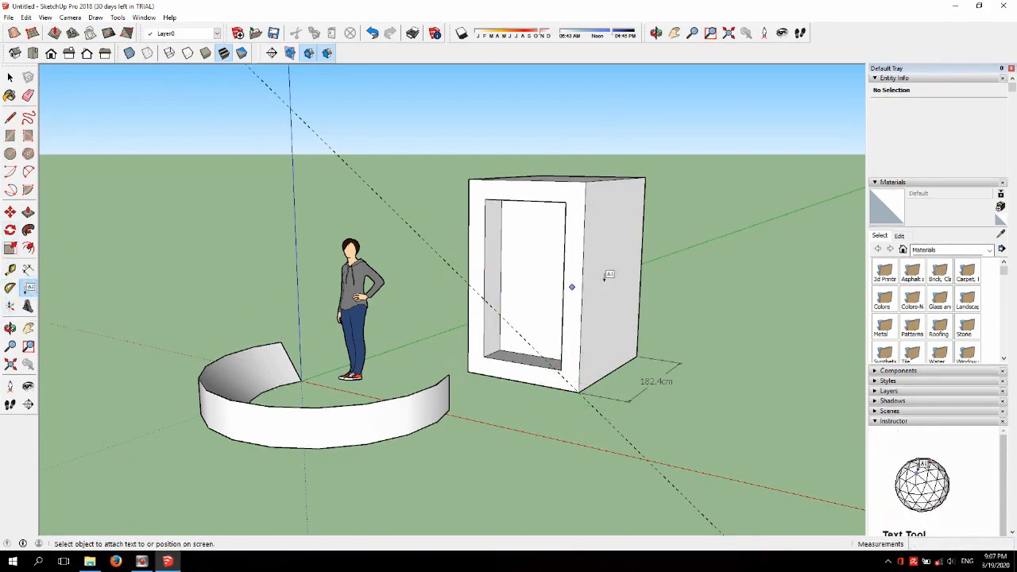
click(621, 273)
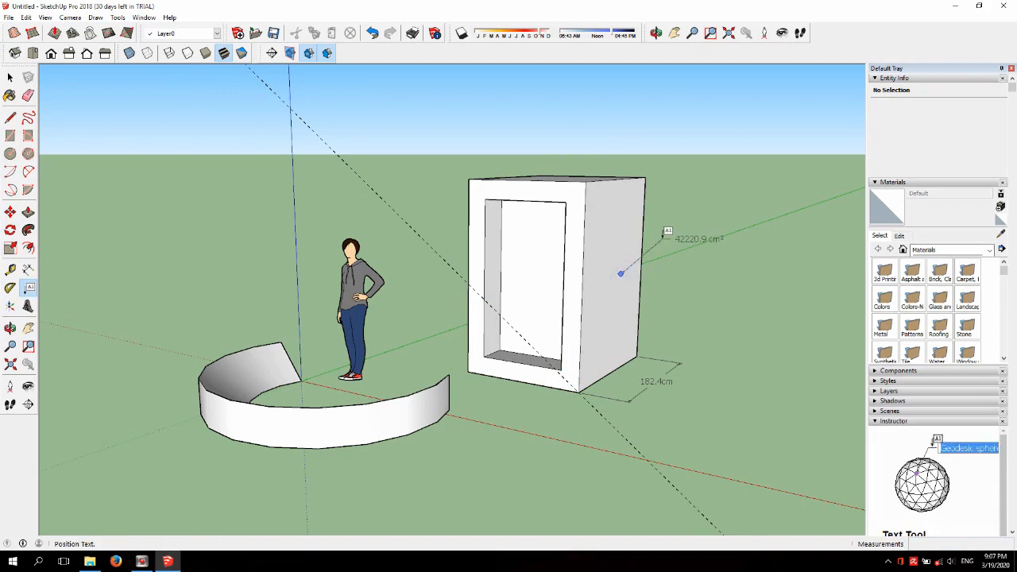
click(667, 234)
click(10, 77)
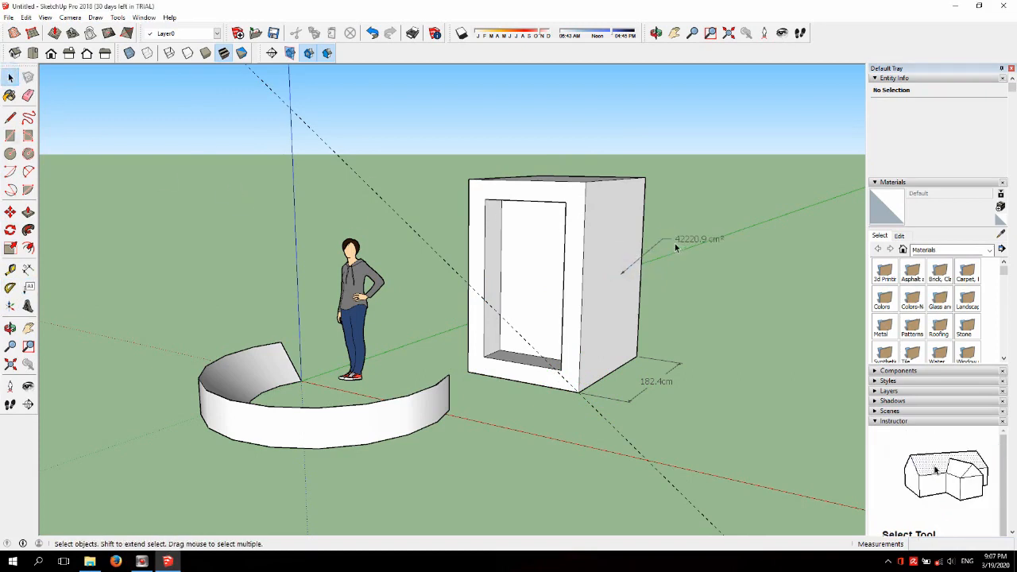
Place the 3D text "Enter text" in Tahoma Bold, 25.4 cm high and extruded 2.5 cm, on the ground beside the curved strip.
click(28, 307)
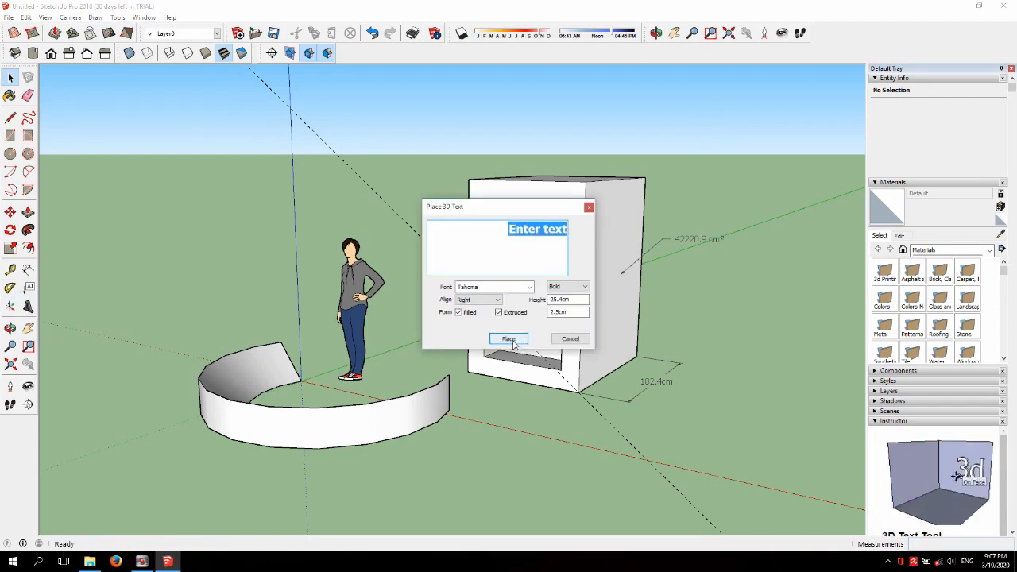
click(510, 340)
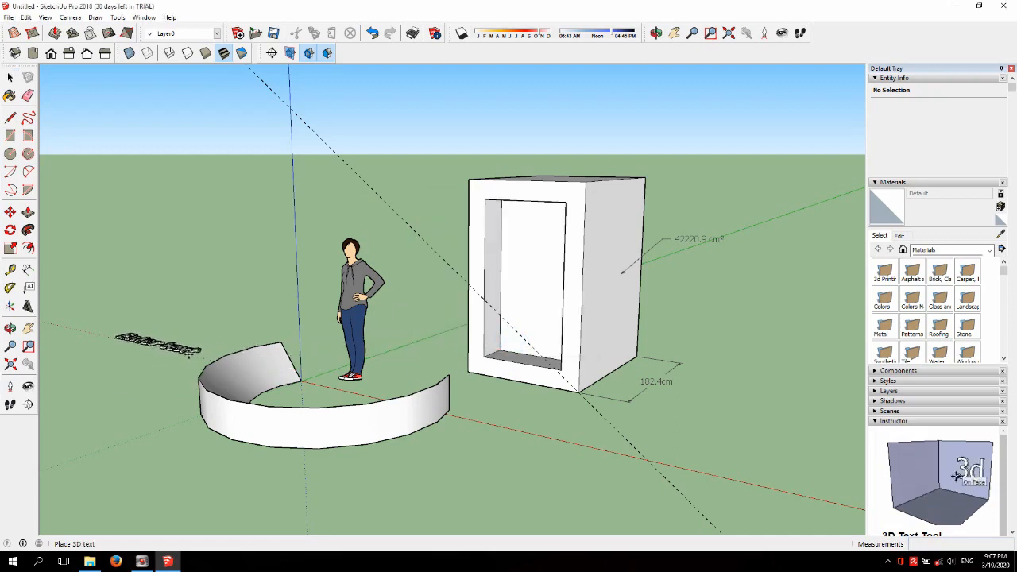
click(203, 350)
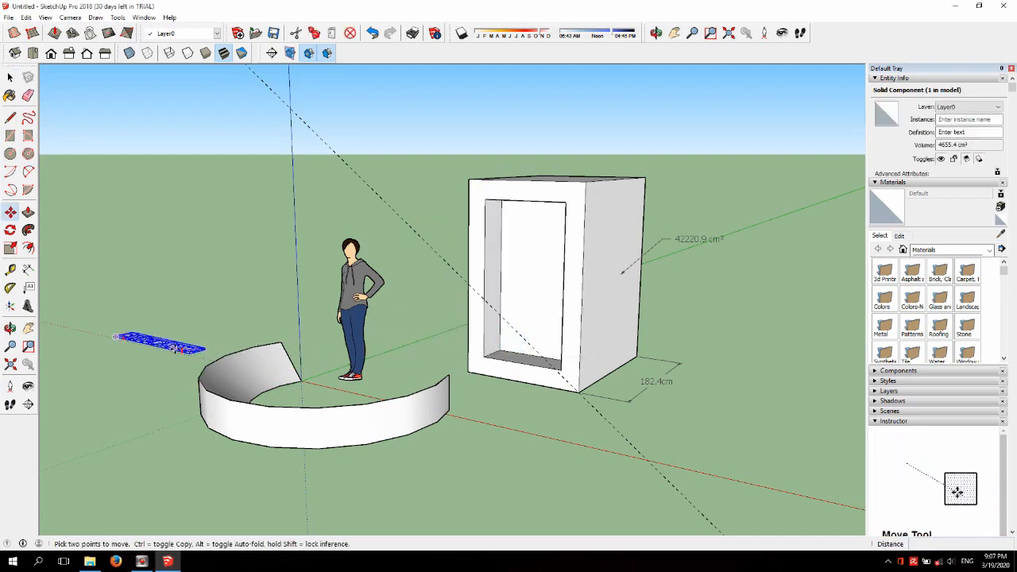
Examine the 3D text up close and from above with the Orbit tool, ending with the whole model in view.
scroll(182, 349, up, 6)
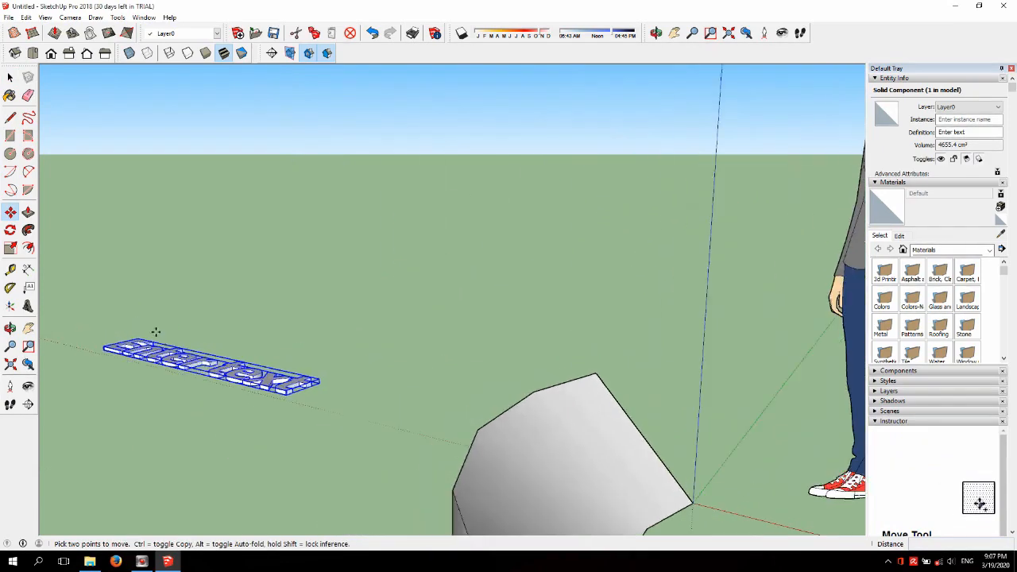
scroll(172, 341, up, 3)
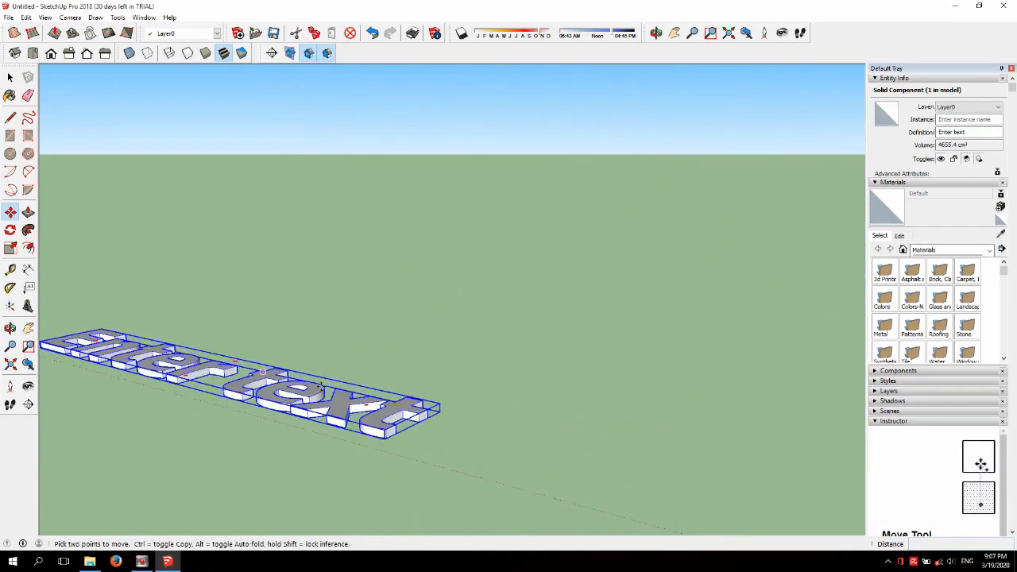
click(10, 330)
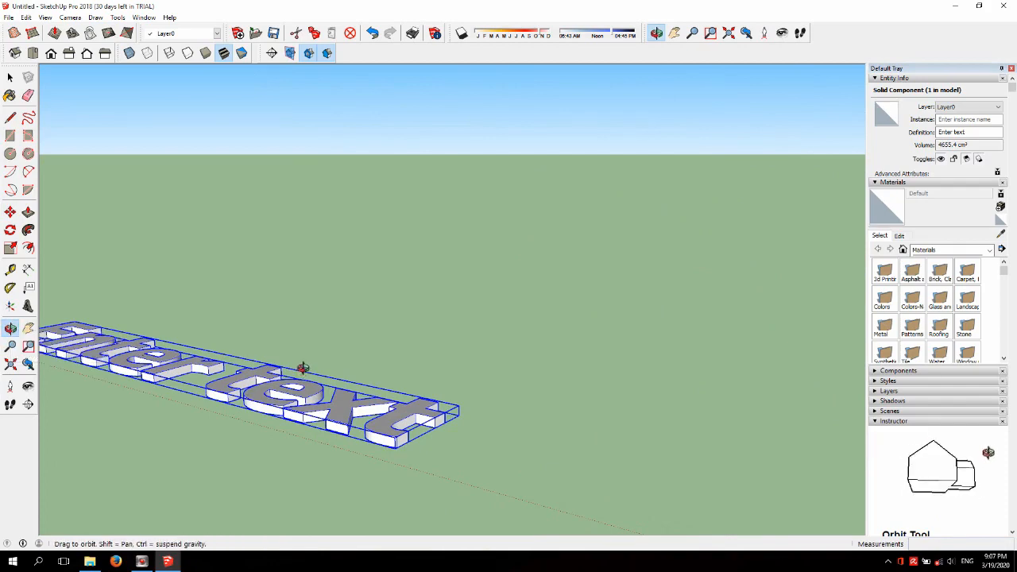
drag(302, 366, 378, 467)
scroll(235, 395, down, 5)
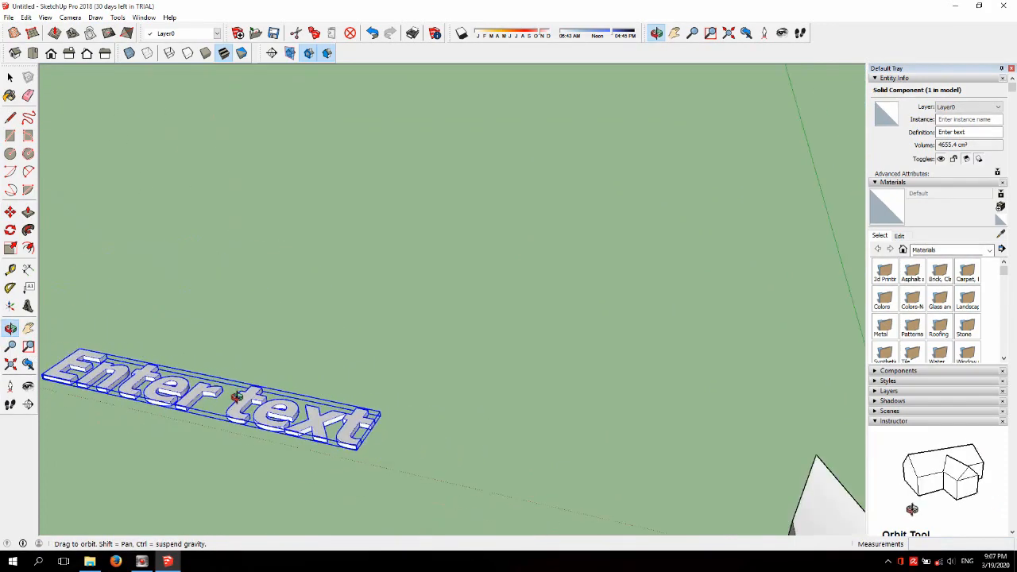
scroll(305, 329, down, 6)
scroll(657, 326, up, 2)
drag(657, 326, 488, 357)
View the whole model using the Pan, Zoom Extents and Look Around tools.
click(28, 330)
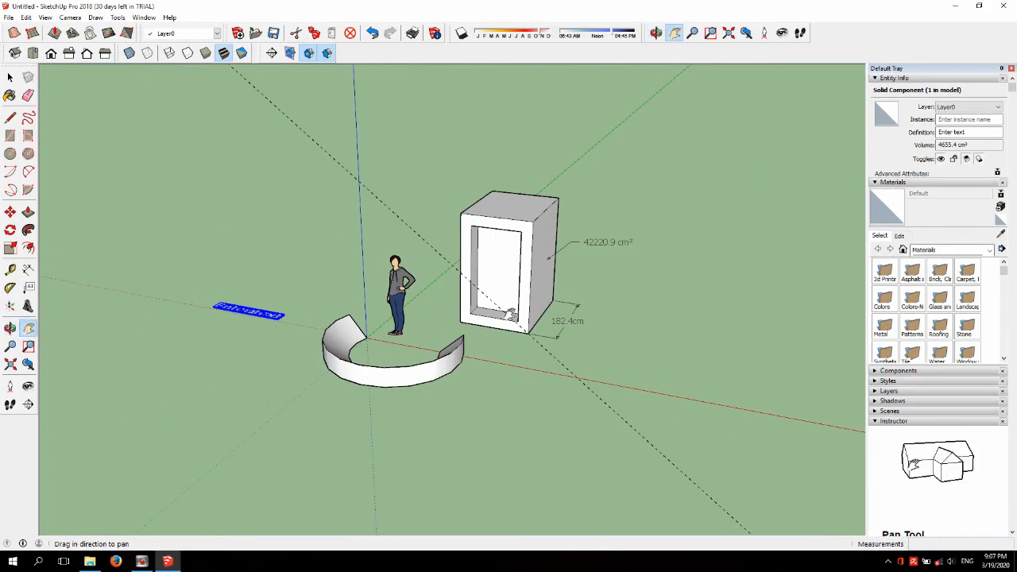
drag(505, 315, 617, 296)
scroll(611, 303, up, 4)
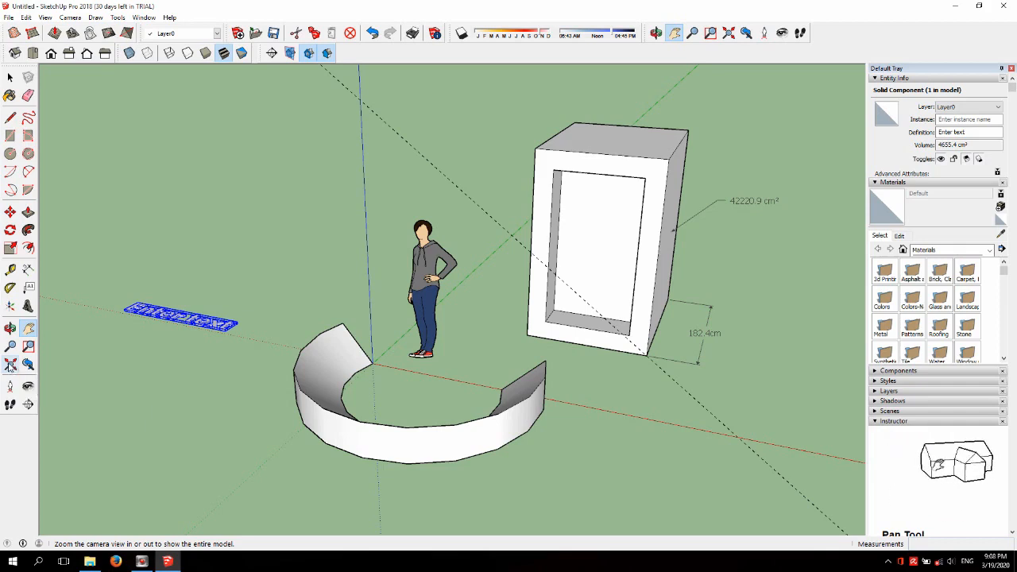
click(10, 77)
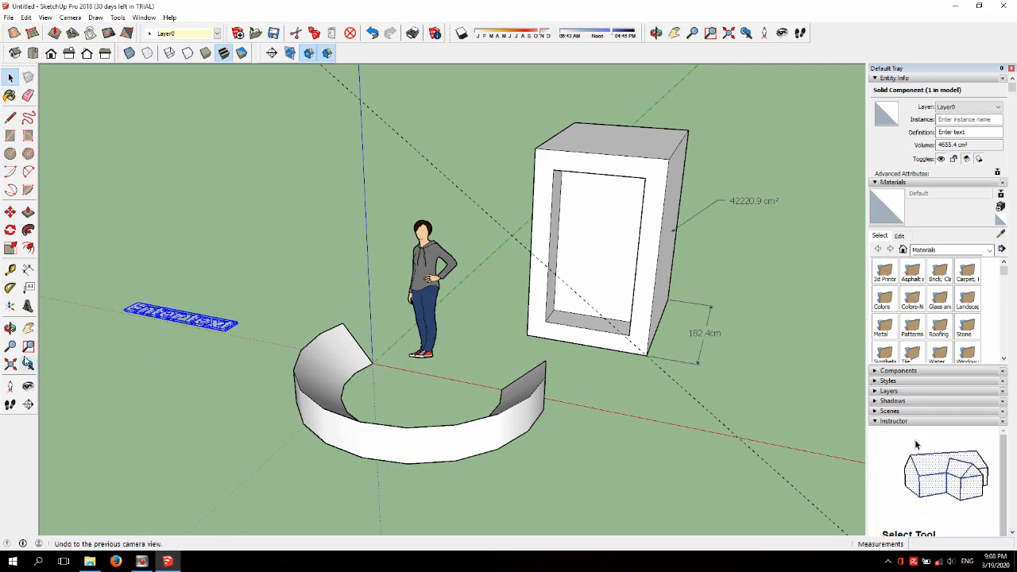
click(10, 364)
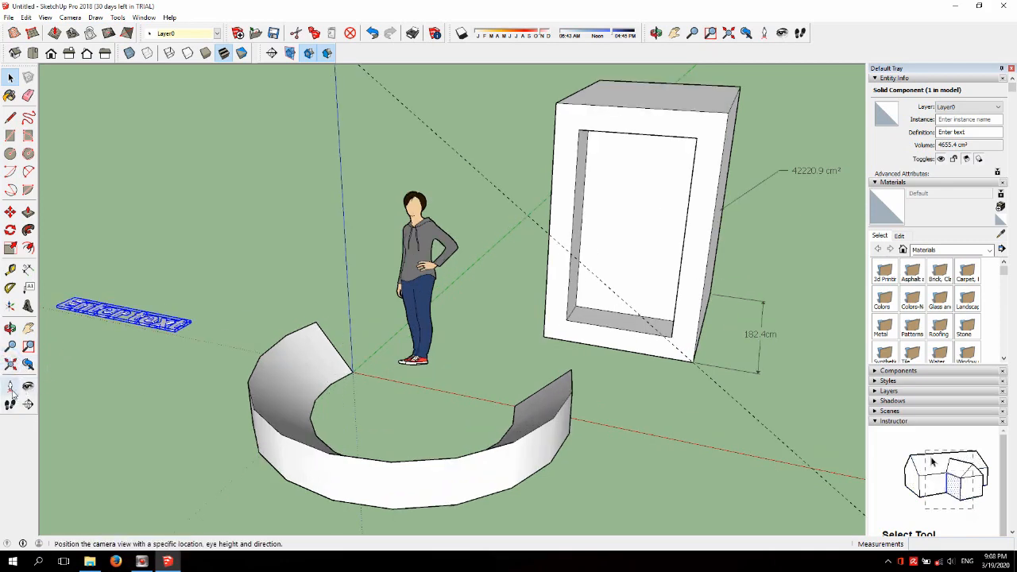
click(28, 386)
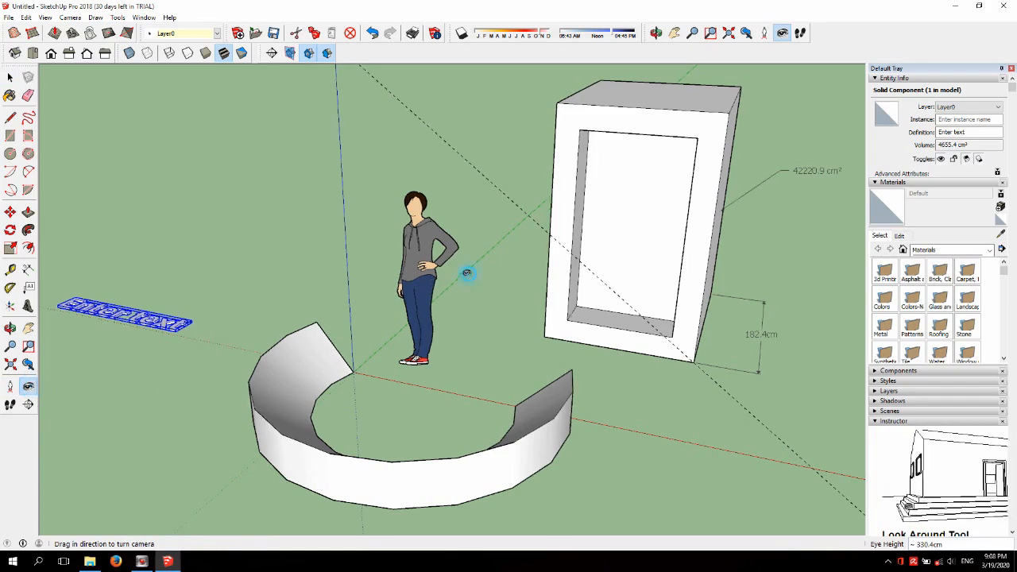
drag(463, 272, 357, 315)
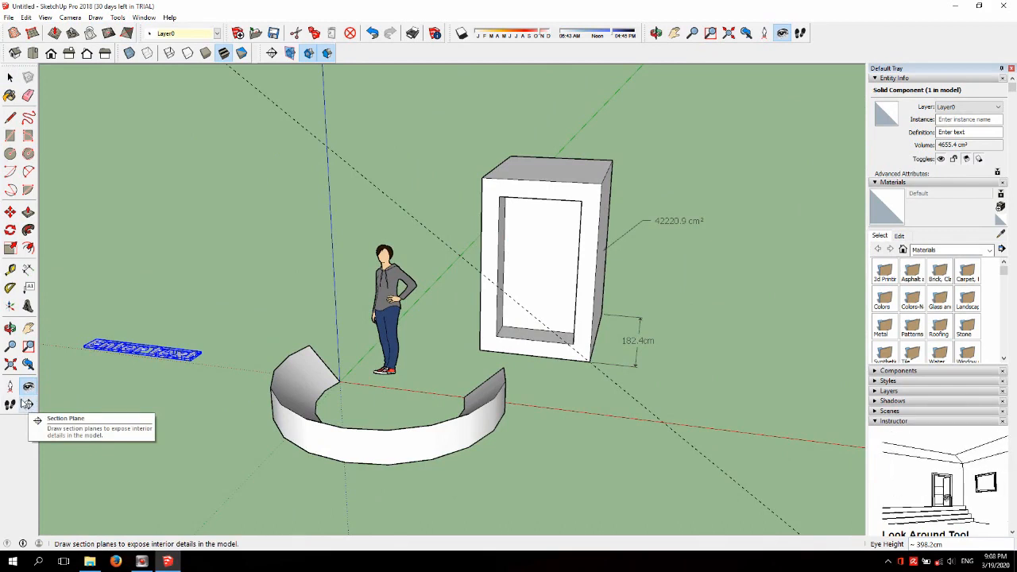
Place a section plane named Section 1 with symbol 1 on the front face of the box.
click(28, 405)
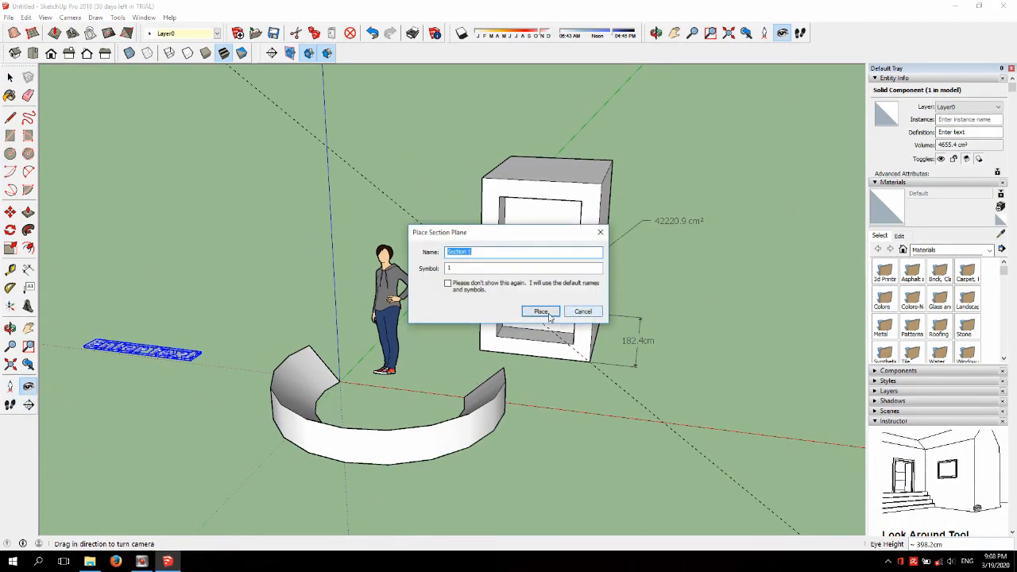
click(542, 312)
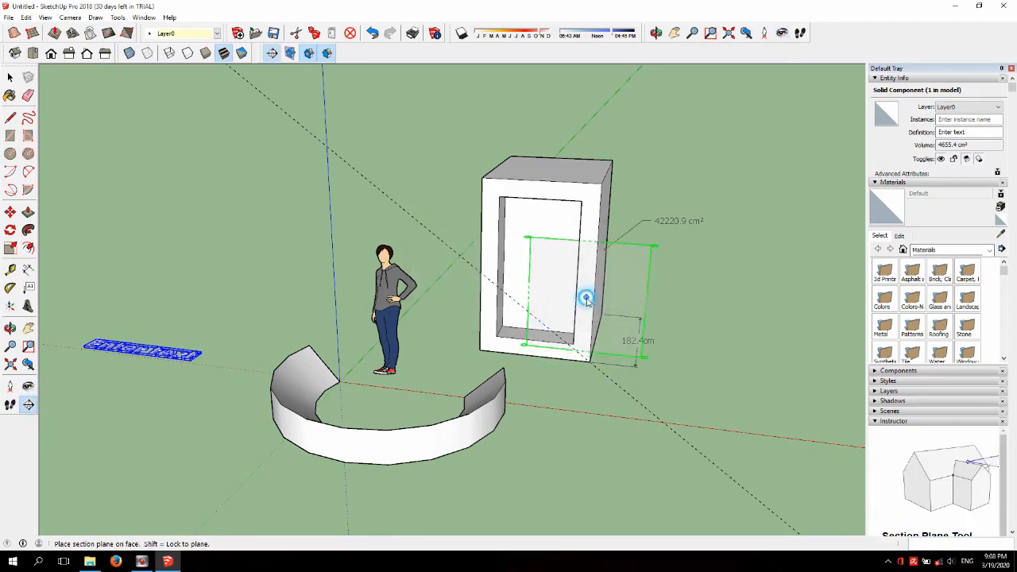
click(585, 297)
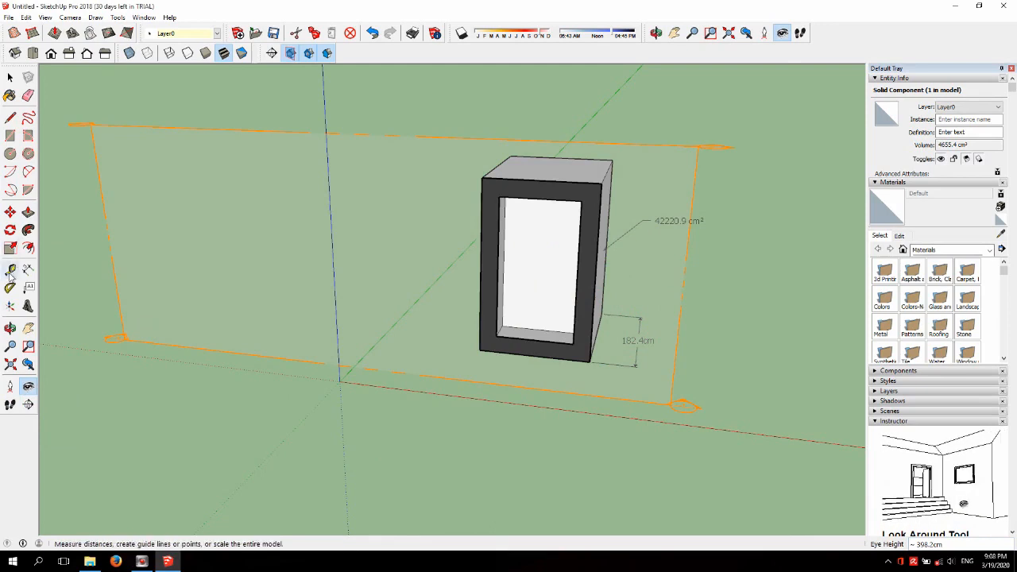
Move the section plane about 58 cm back into the box so it cuts behind the front recess.
click(12, 214)
shift+middle_drag(685, 369, 634, 367)
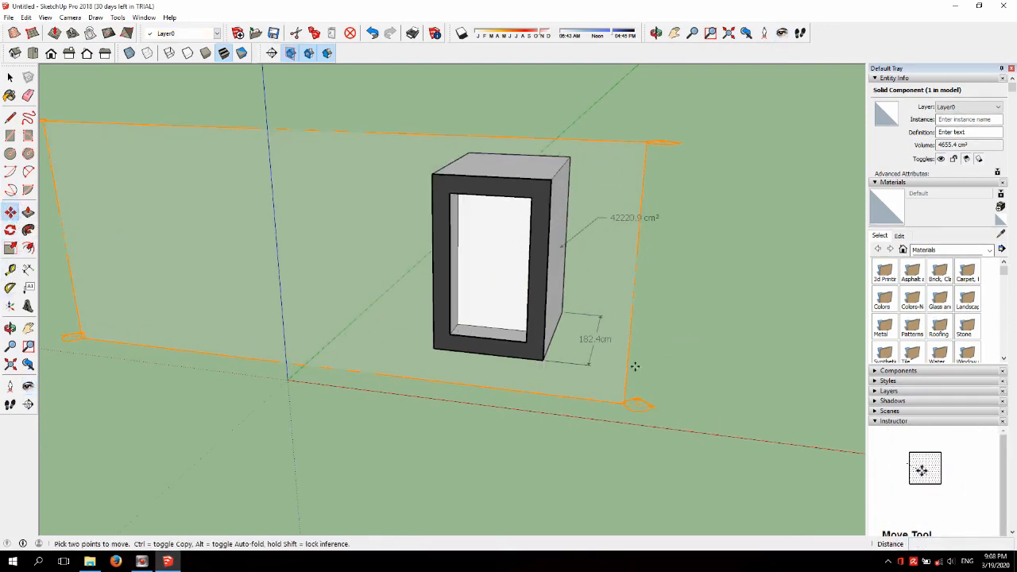
click(602, 378)
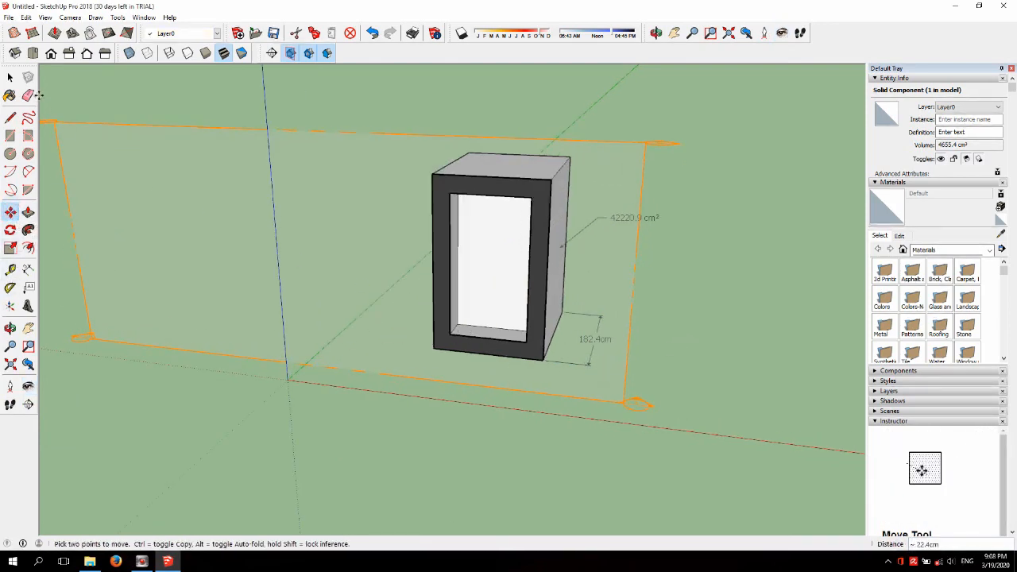
click(10, 77)
click(290, 231)
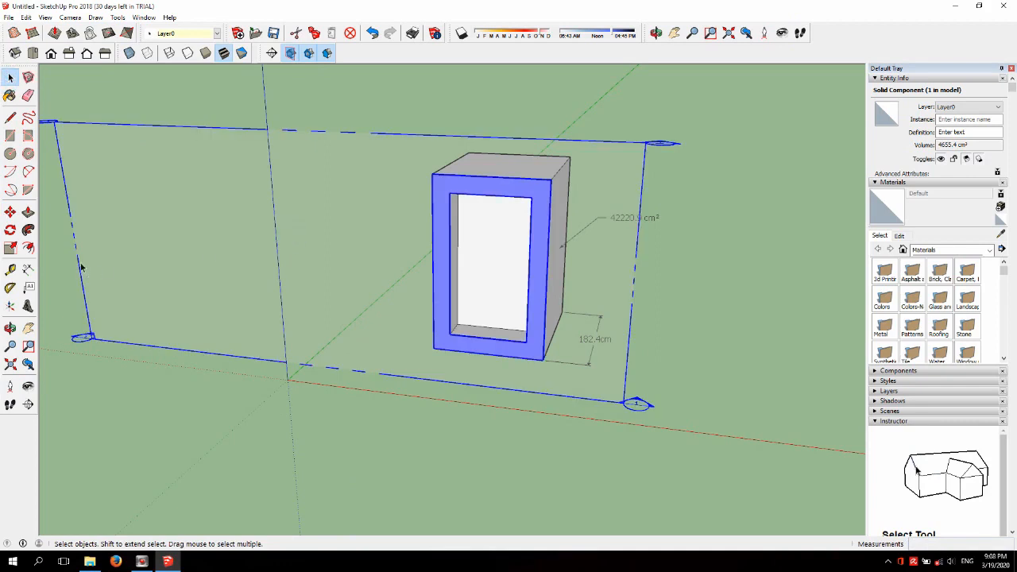
click(9, 212)
click(610, 387)
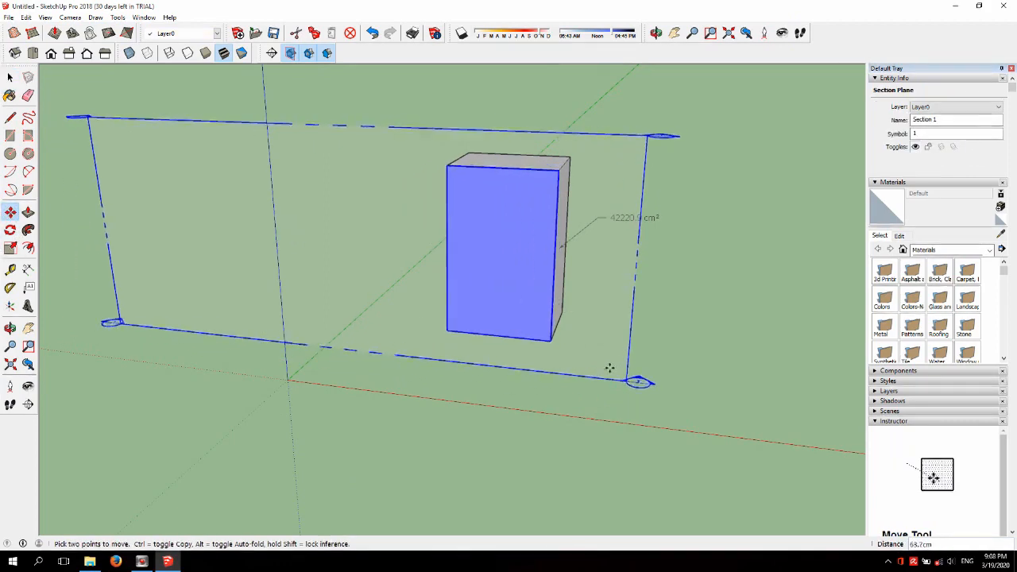
click(609, 368)
Delete the section plane and erase the dashed diagonal guide line crossing the model.
click(10, 77)
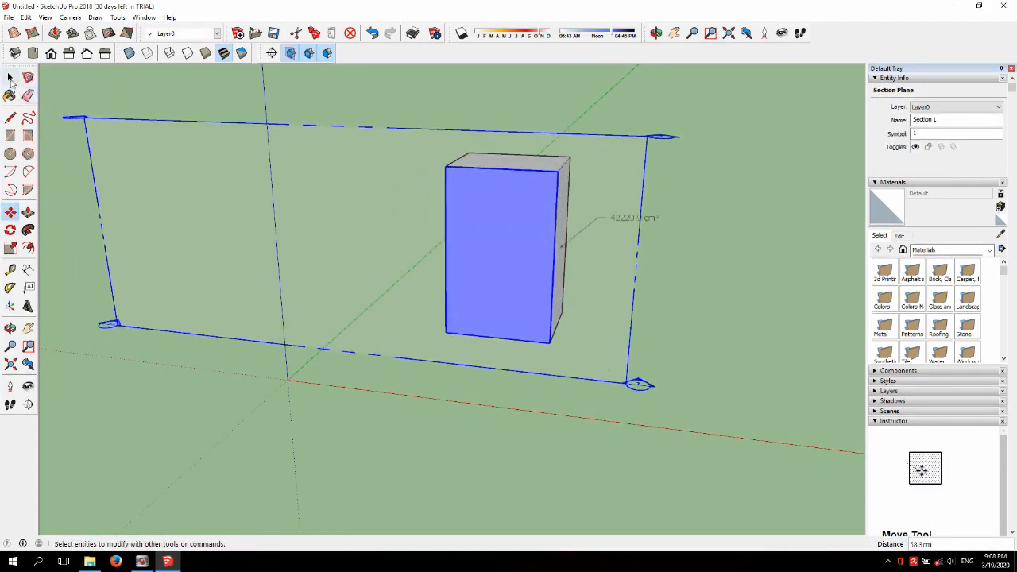
click(9, 77)
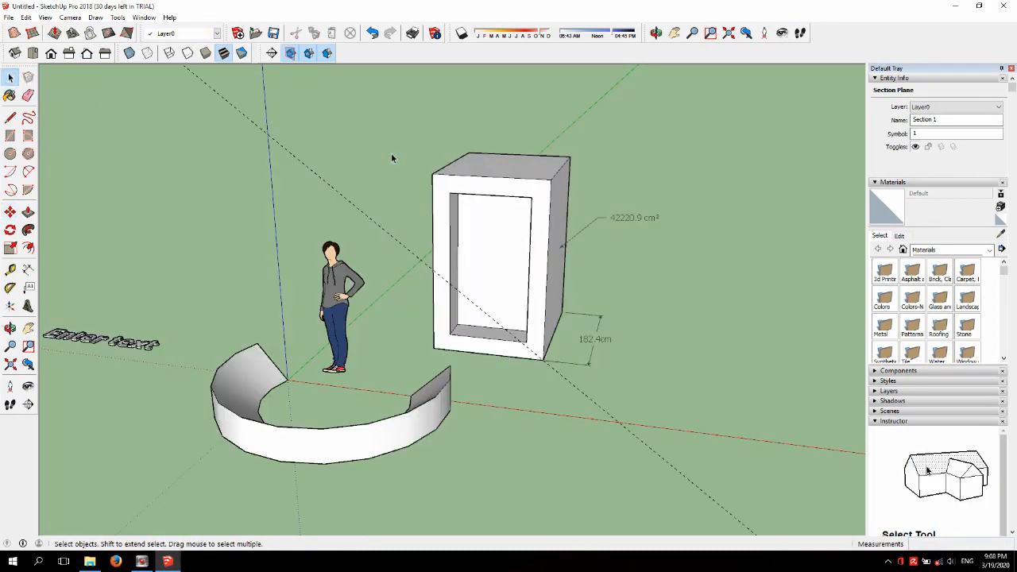
middle_drag(391, 153, 373, 210)
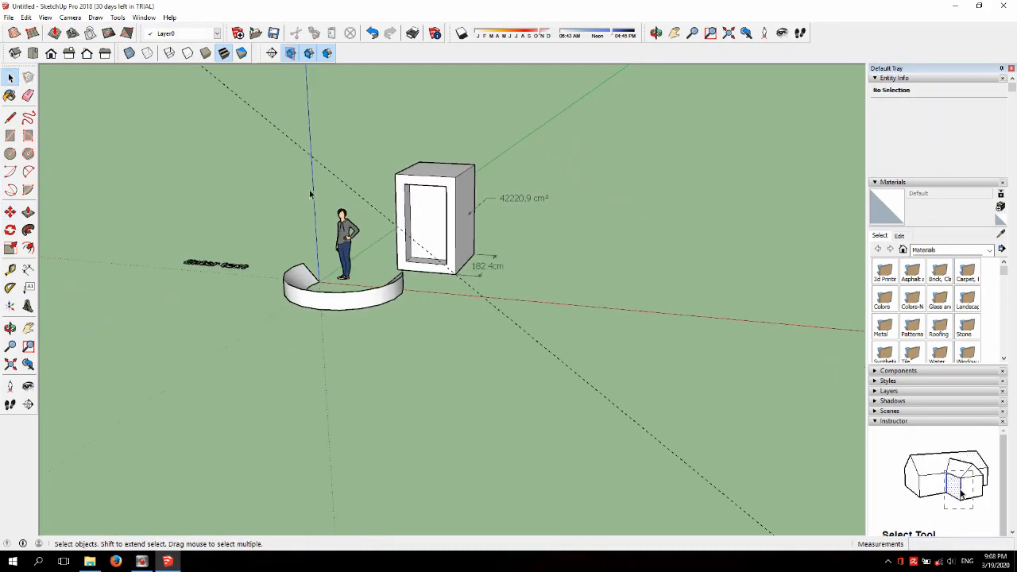
click(28, 94)
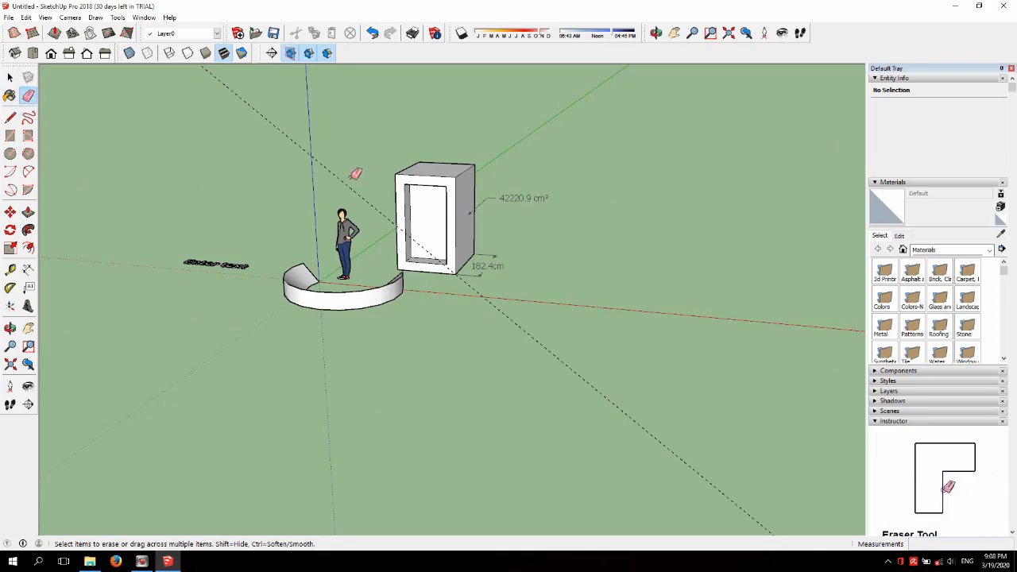
click(10, 77)
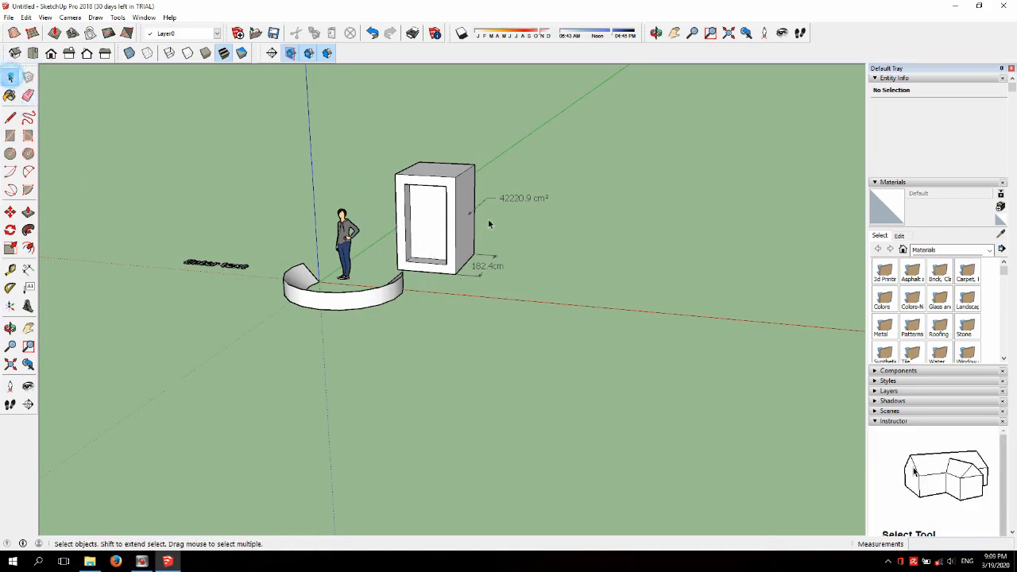
scroll(486, 222, down, 2)
scroll(402, 195, up, 3)
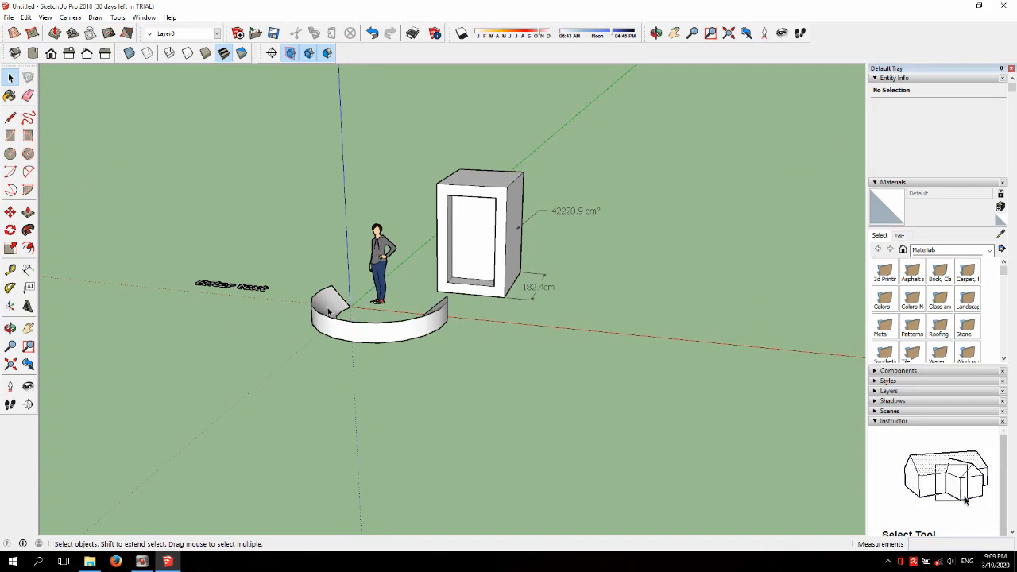
scroll(349, 308, up, 5)
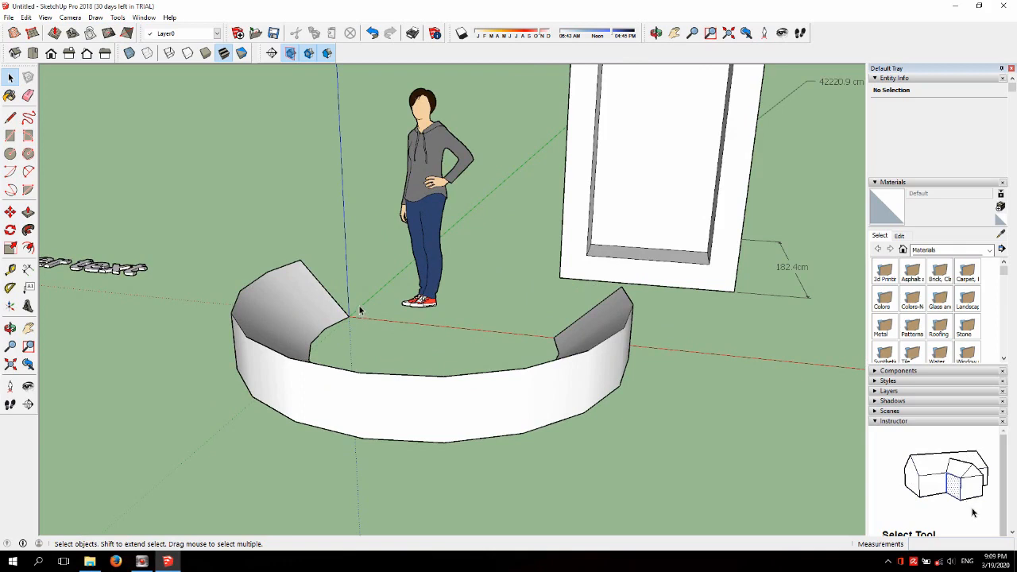
scroll(359, 311, down, 5)
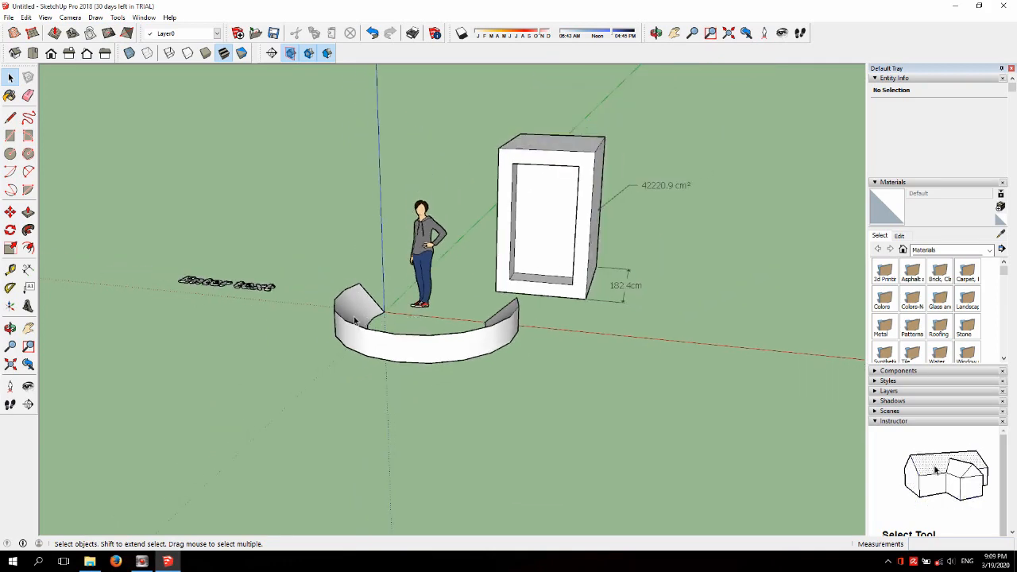
scroll(352, 321, down, 3)
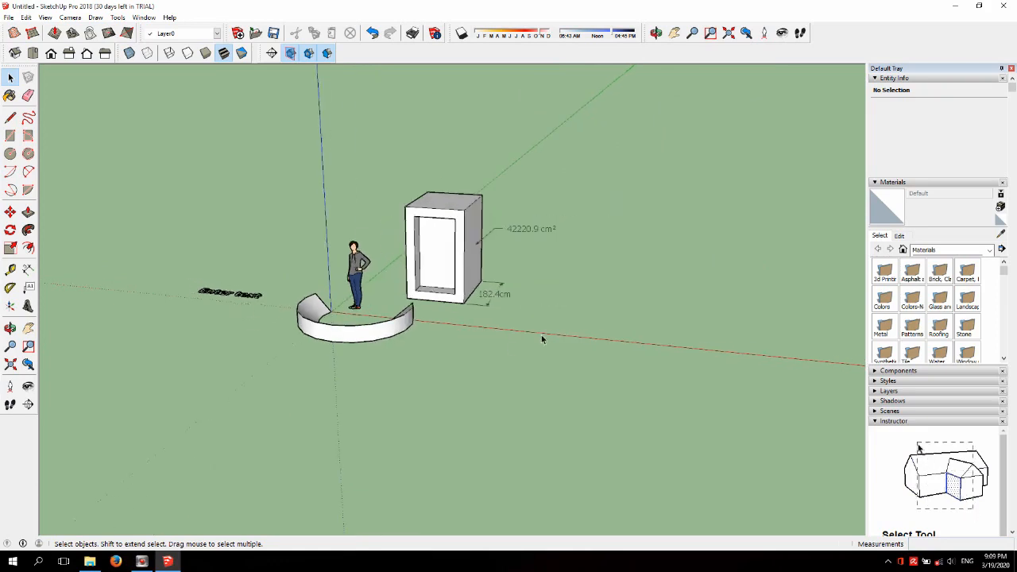
scroll(395, 317, up, 3)
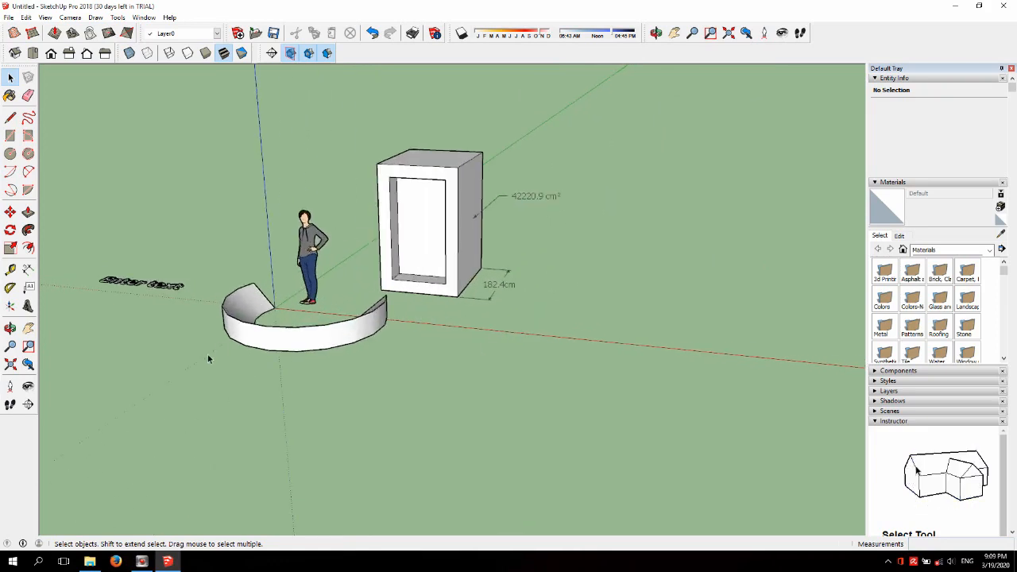
scroll(202, 353, up, 3)
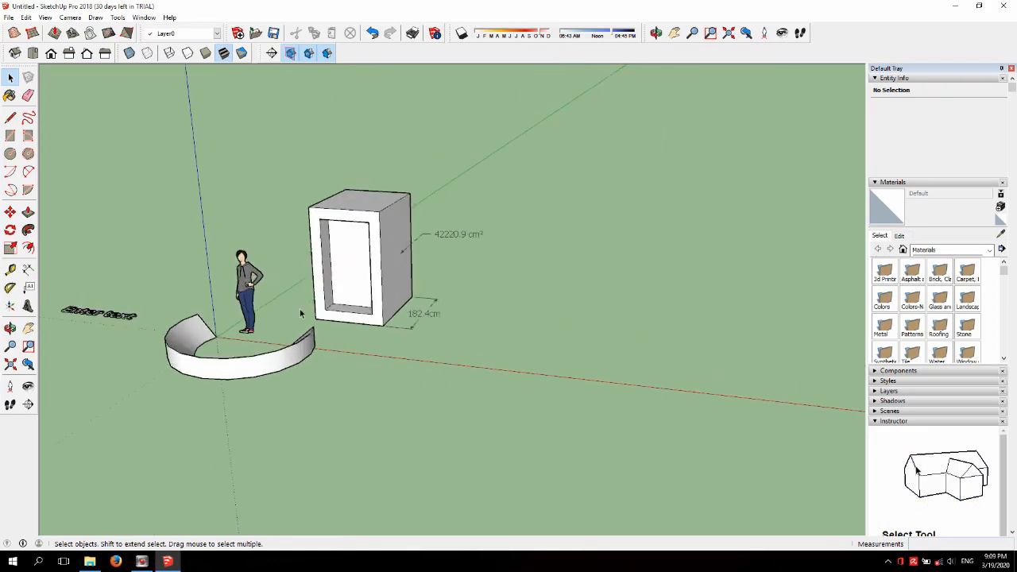
Move the entire curved strip about 670 cm along the red axis, past the box.
triple_click(181, 342)
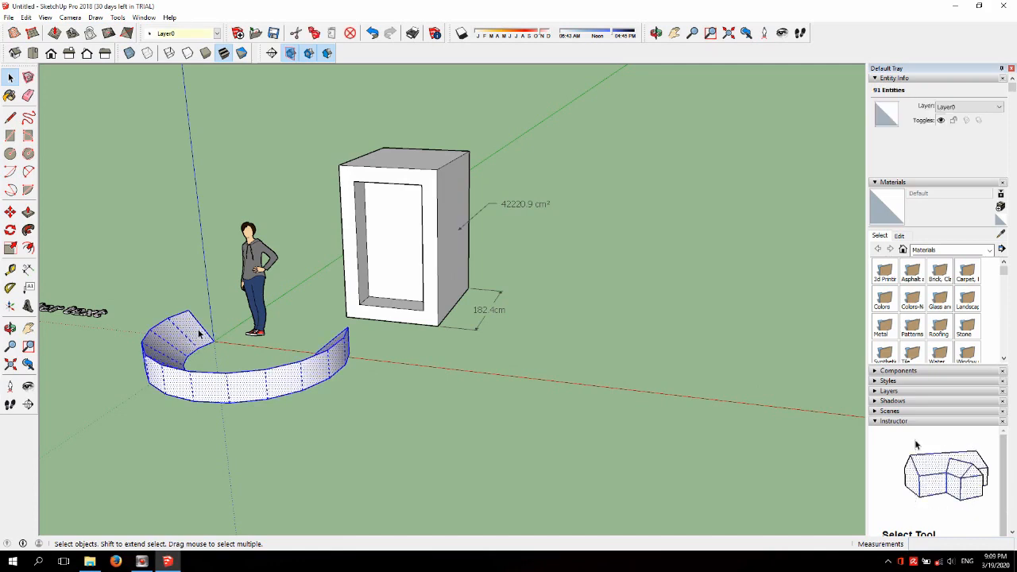
key(m)
click(178, 348)
scroll(548, 328, down, 2)
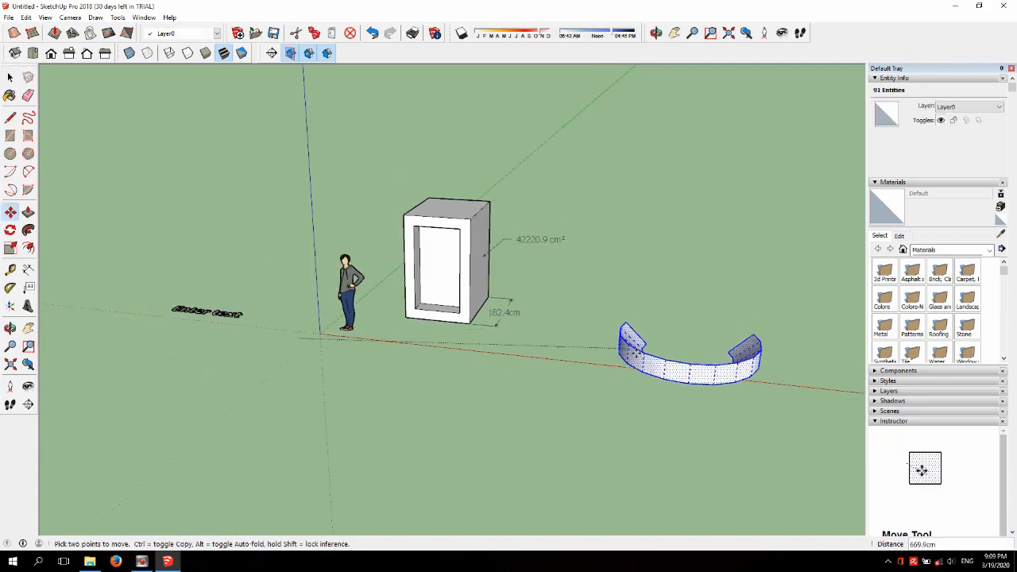
click(631, 368)
Erase the length dimension and the leader area label attached to the box.
scroll(445, 290, up, 4)
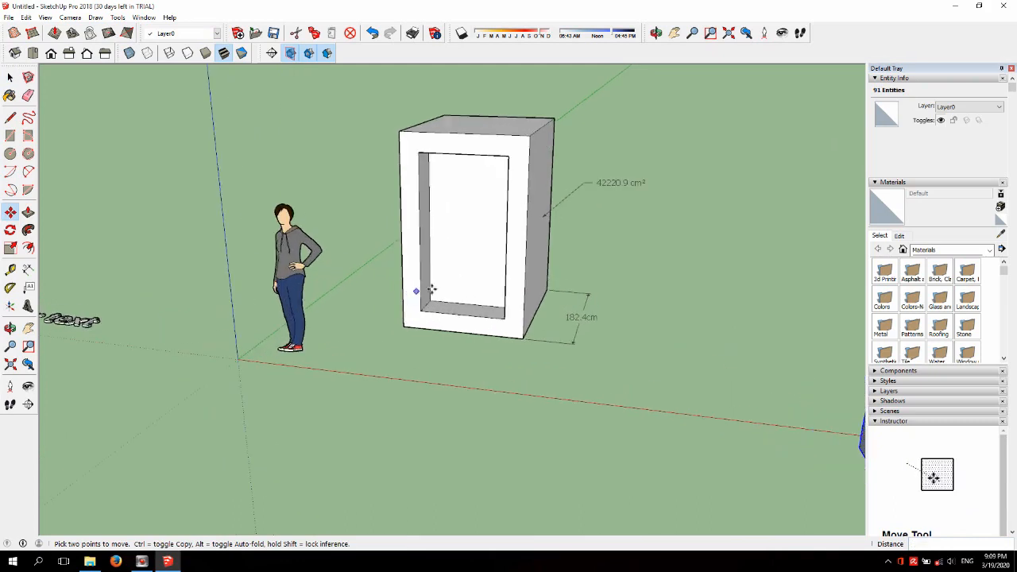
key(space)
key(e)
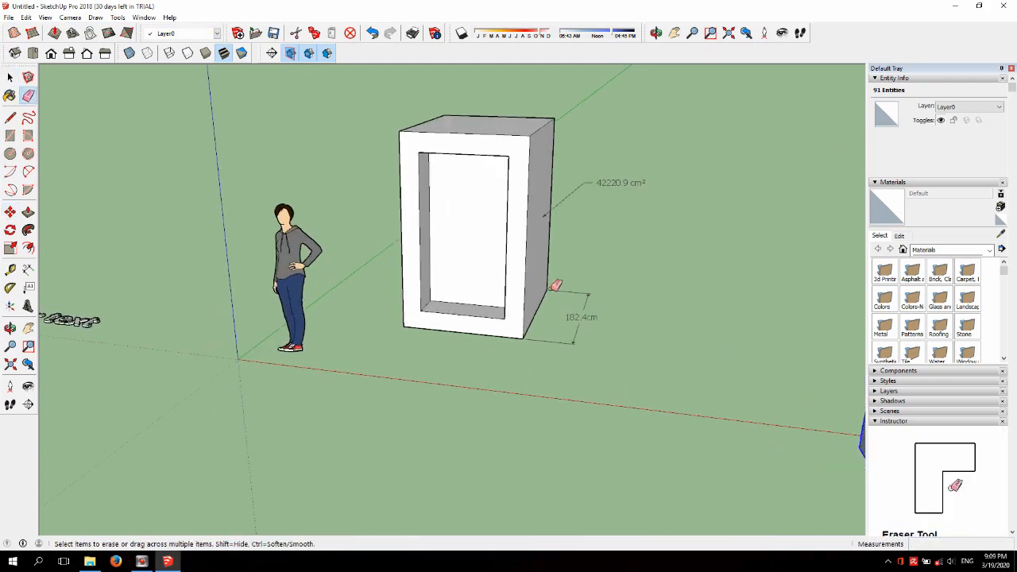
click(572, 332)
click(581, 199)
key(space)
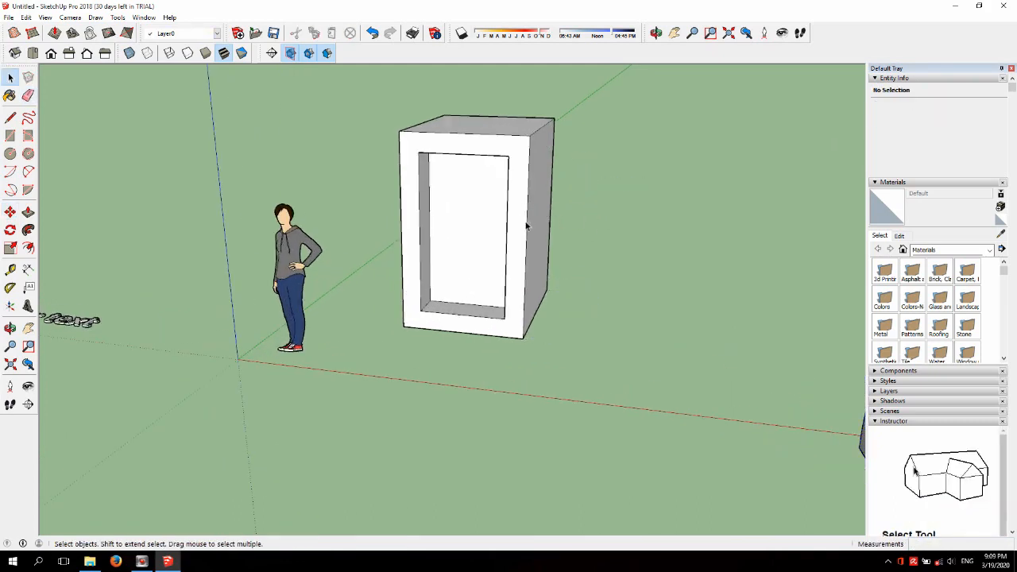
Move the whole box so that its front lower-left corner sits on the axes origin.
triple_click(484, 220)
key(m)
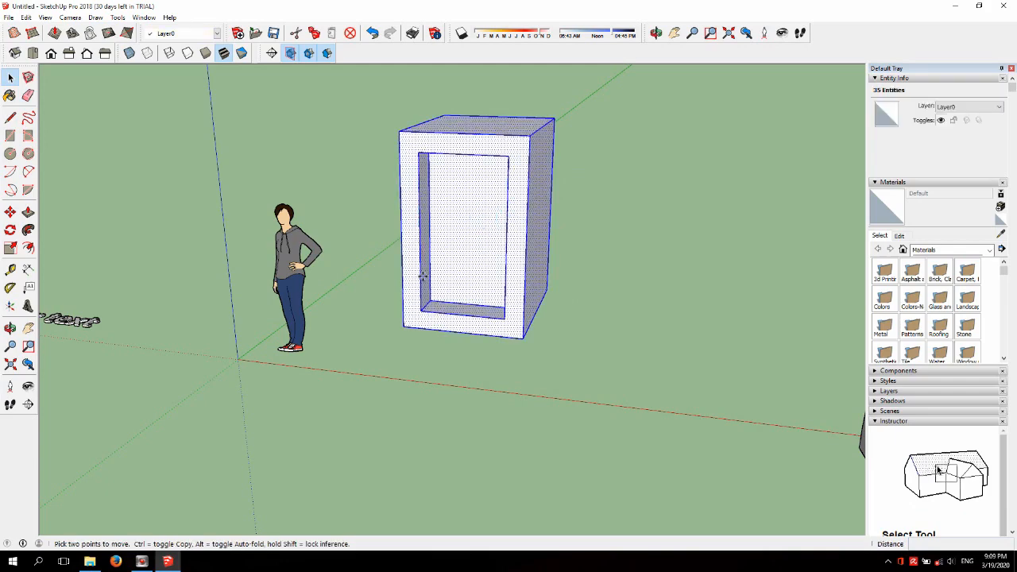
click(401, 324)
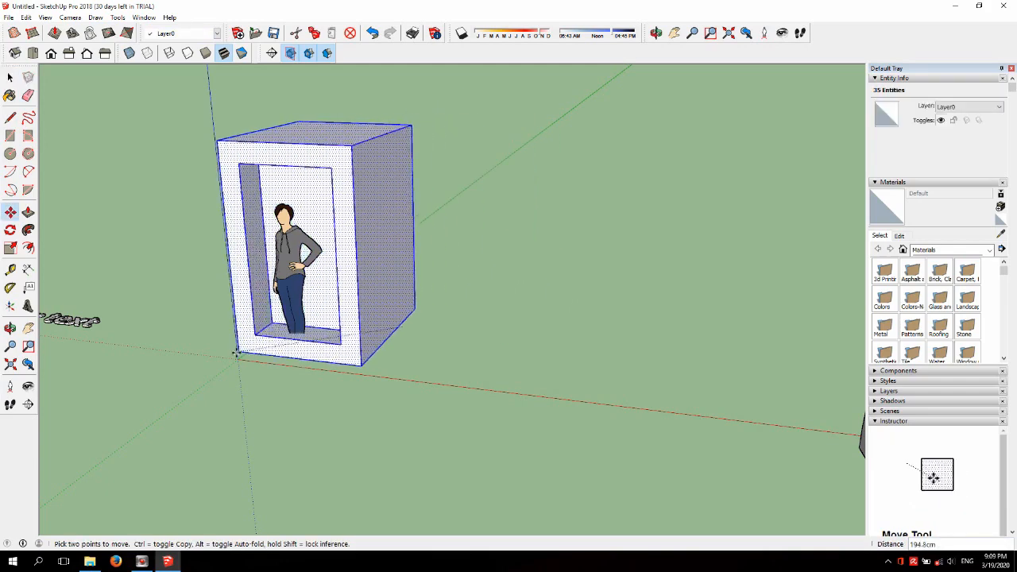
middle_drag(236, 359, 365, 295)
Move the scale figure out of the box to the open ground on the box's right side.
key(space)
click(363, 289)
key(m)
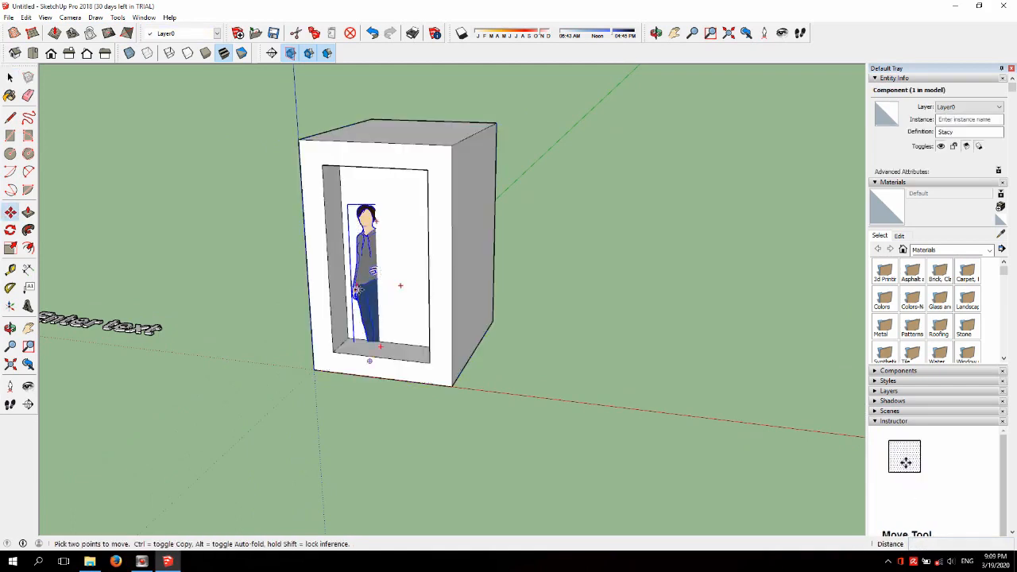
click(362, 291)
click(701, 316)
key(space)
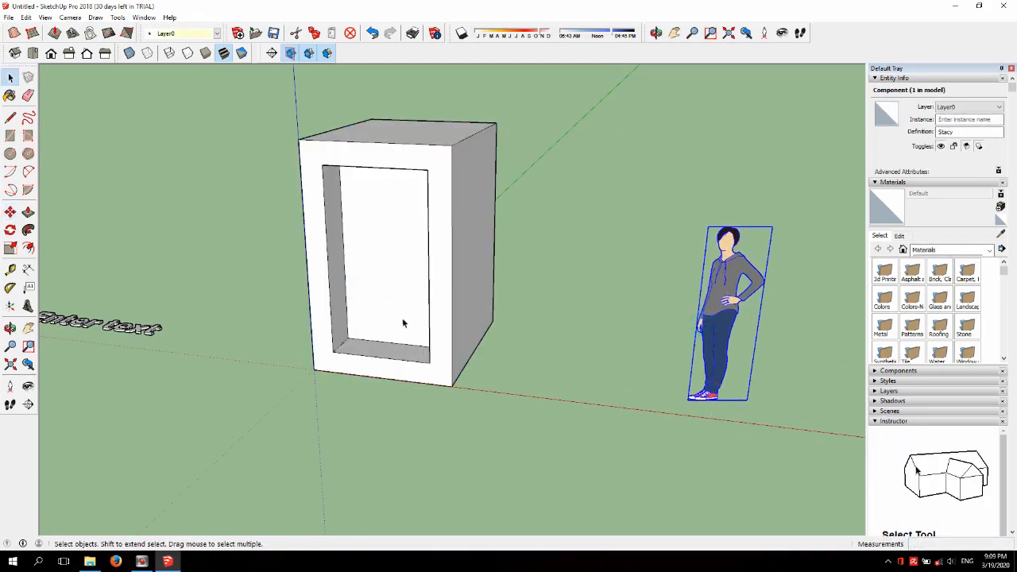
Push/Pull the recess's bottom face up 74.4 cm and its left face towards the right, leaving a narrow slot.
key(p)
click(390, 357)
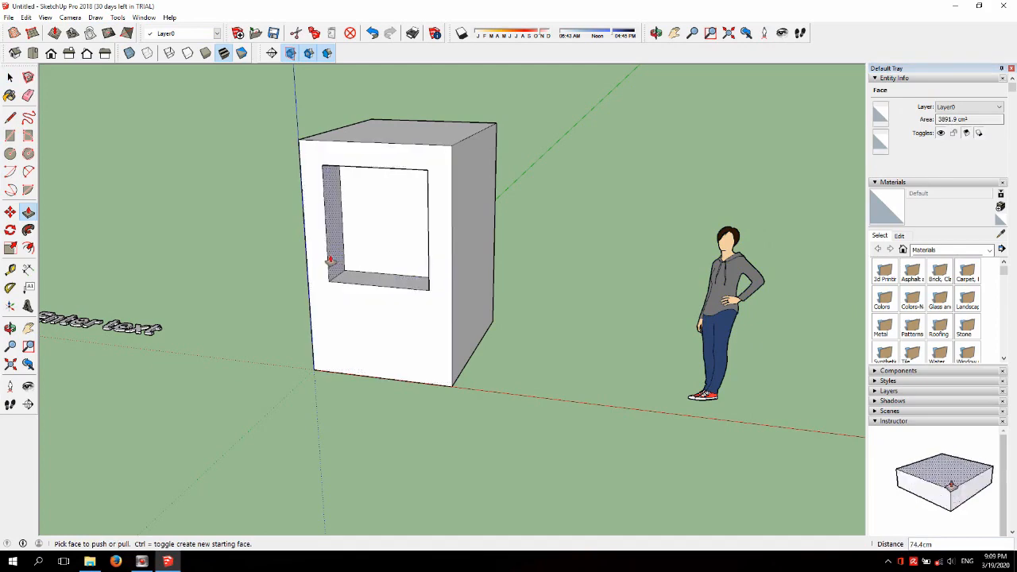
click(330, 260)
click(403, 279)
scroll(391, 265, down, 2)
key(space)
Select all connected faces and edges of the box and flip it along the red direction.
double_click(377, 241)
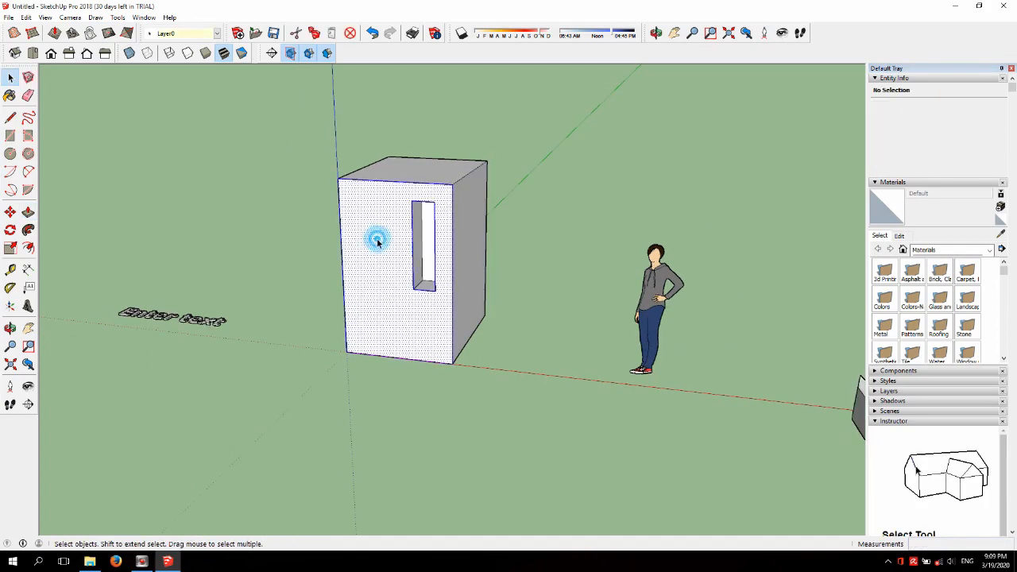
click(378, 240)
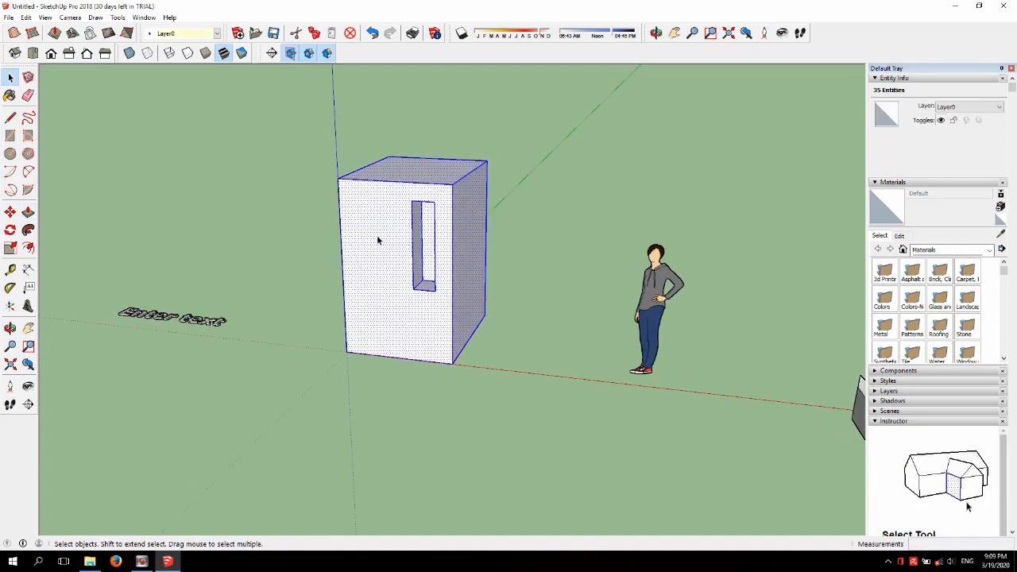
scroll(354, 167, up, 1)
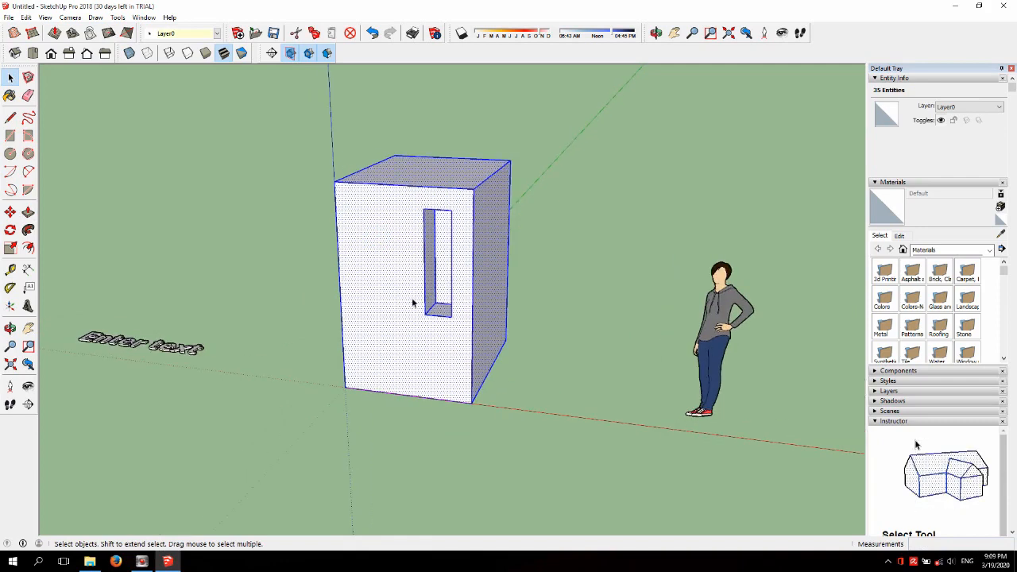
scroll(413, 302, down, 2)
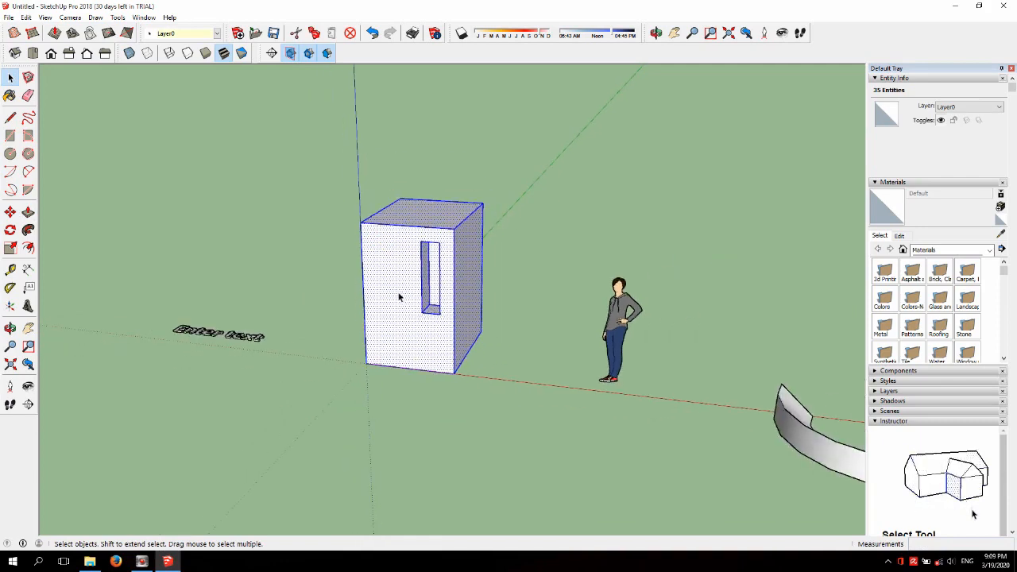
scroll(435, 280, up, 3)
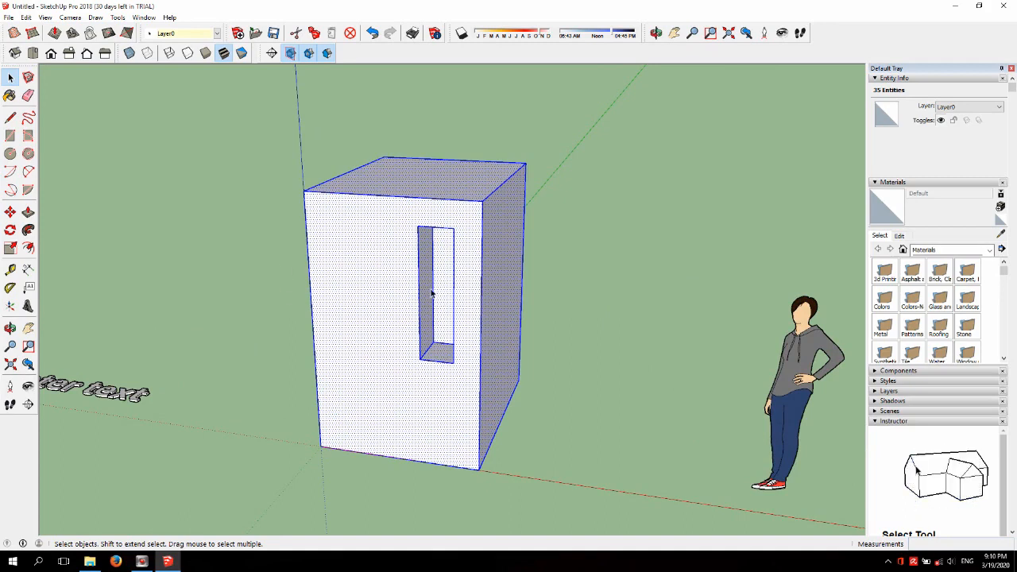
right_click(379, 304)
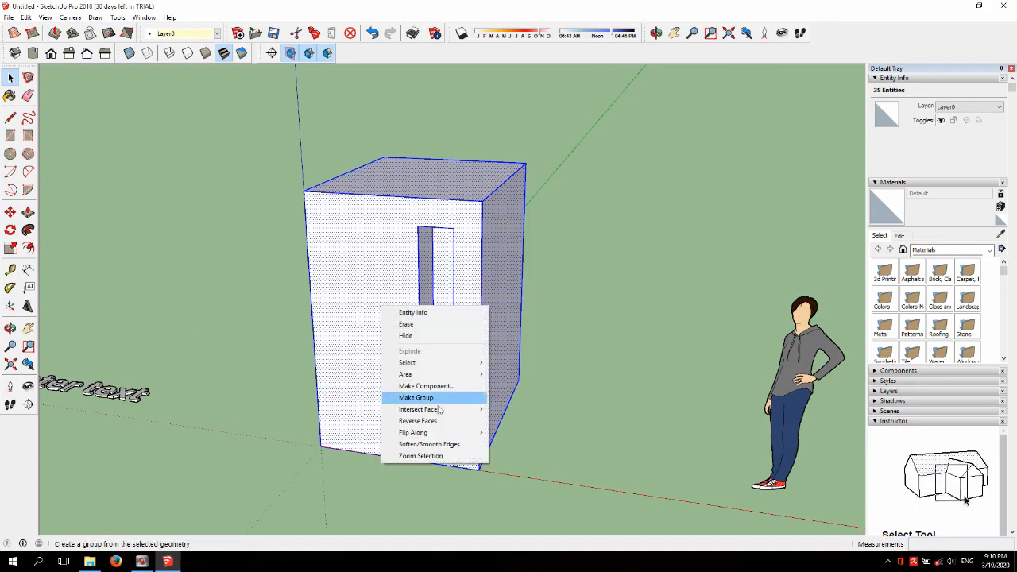
mouse_move(435, 440)
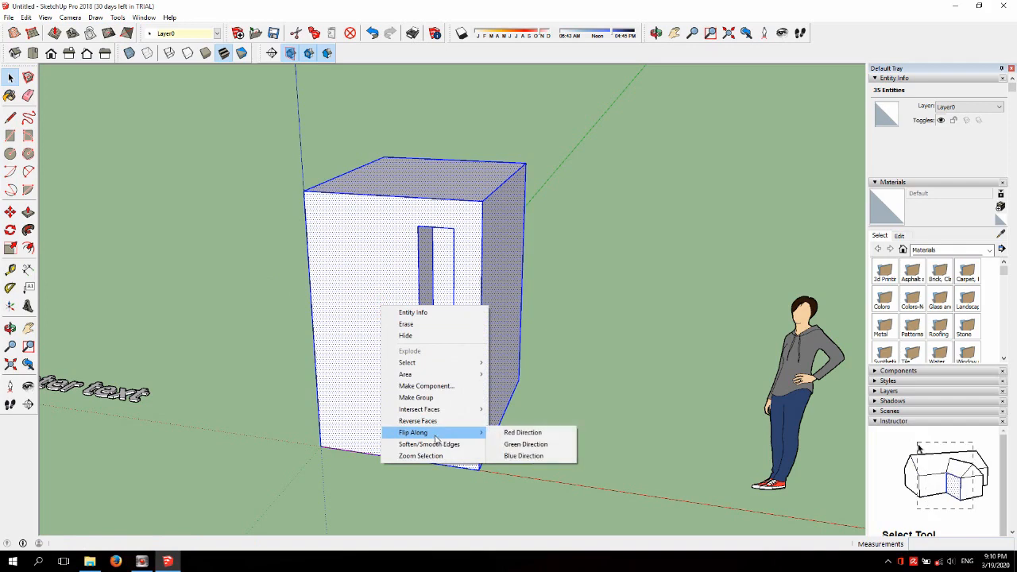
click(512, 434)
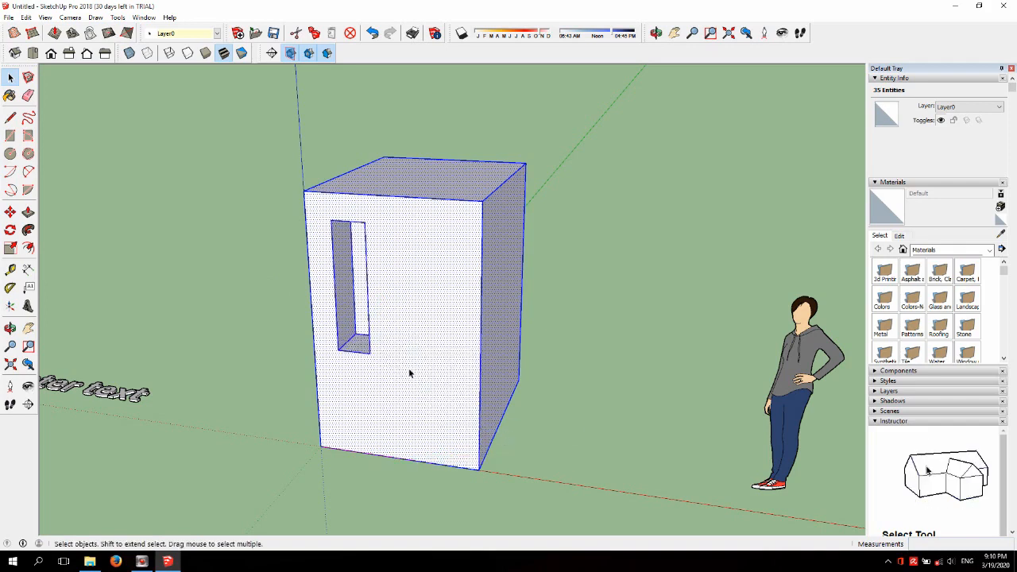
Flip the selected box along the green direction so that its slot moves to the opposite face.
scroll(332, 348, down, 2)
scroll(477, 386, up, 1)
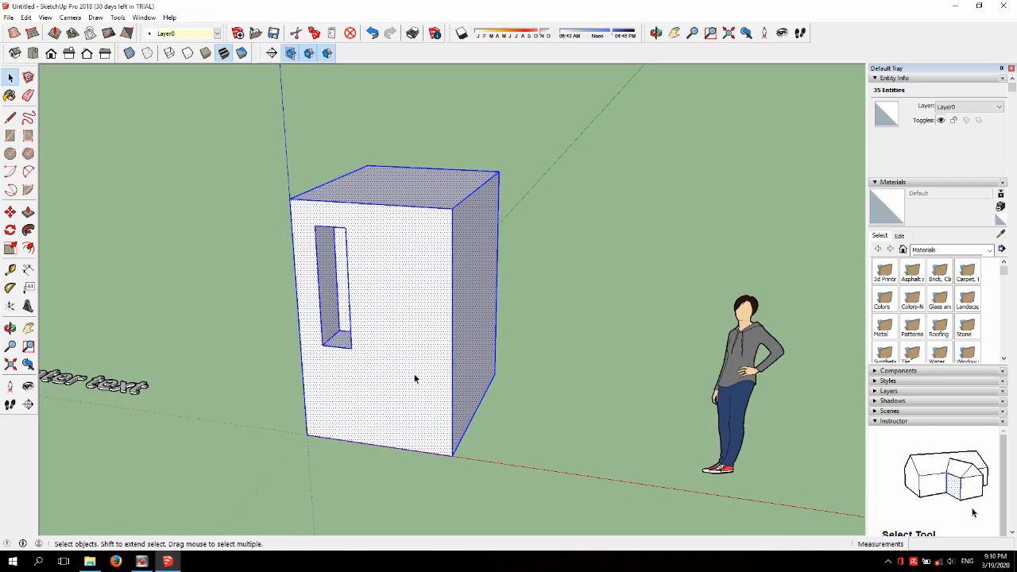
click(10, 328)
mouse_move(310, 318)
mouse_down()
mouse_move(493, 322)
mouse_move(405, 325)
mouse_move(363, 379)
mouse_move(329, 324)
mouse_up()
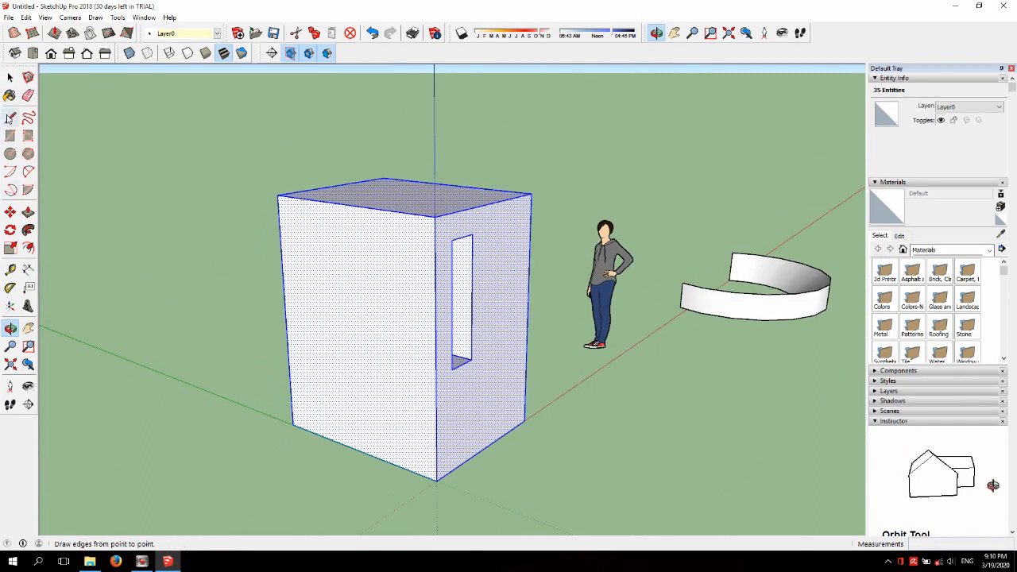
click(10, 77)
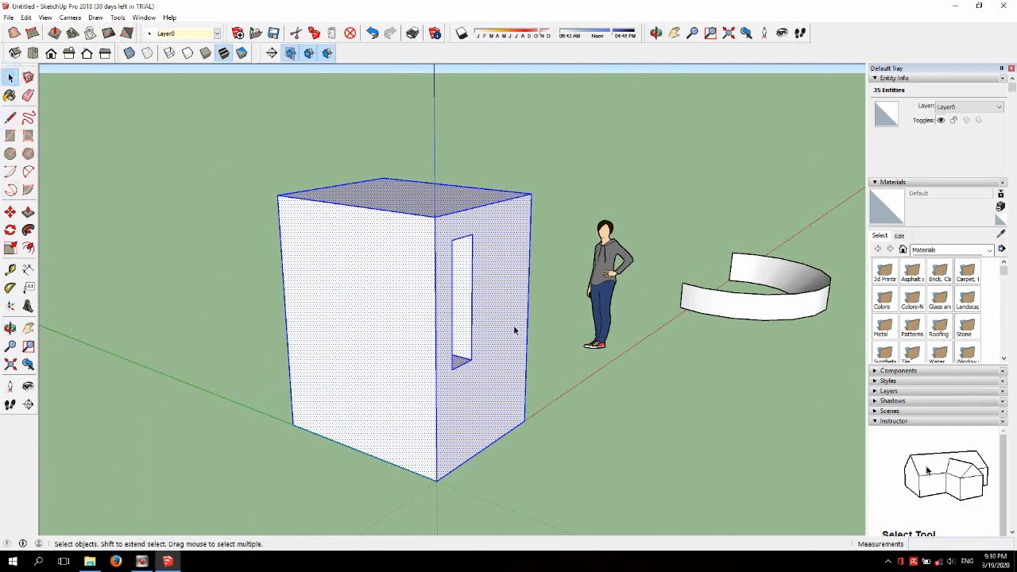
right_click(375, 330)
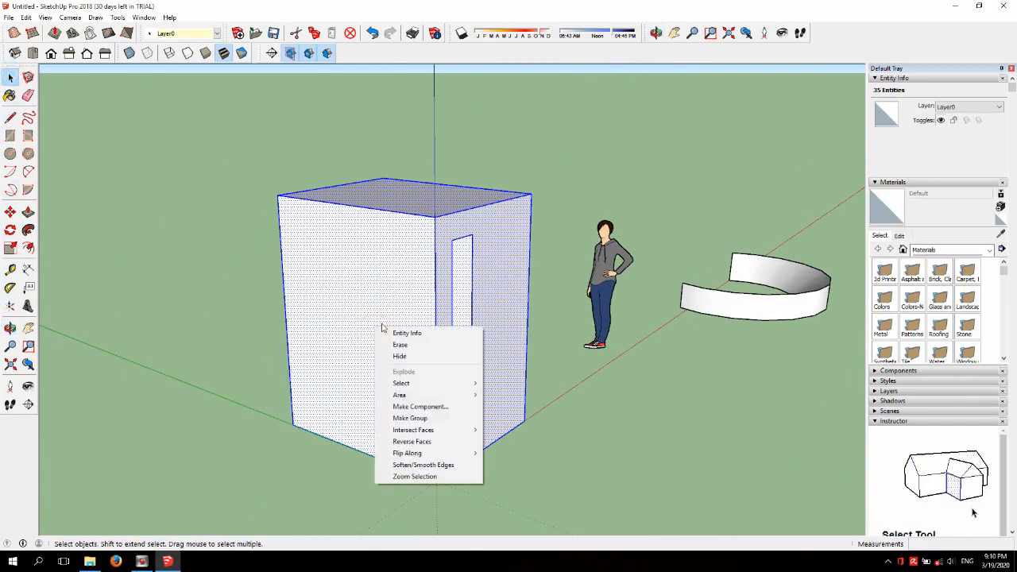
mouse_move(425, 454)
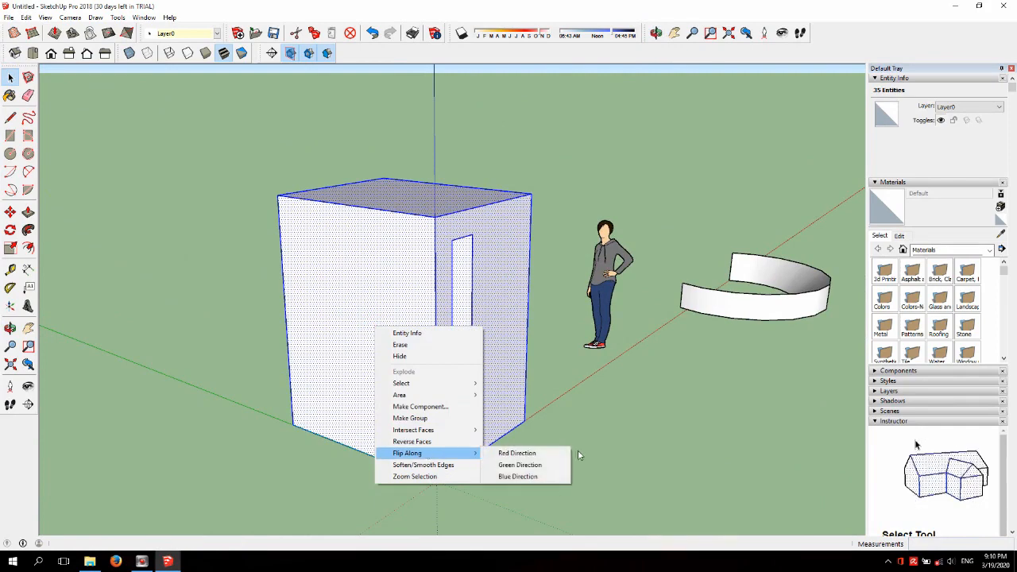
click(540, 466)
Flip the selected box along the blue direction, turning its slot upside down on the rear face.
click(10, 328)
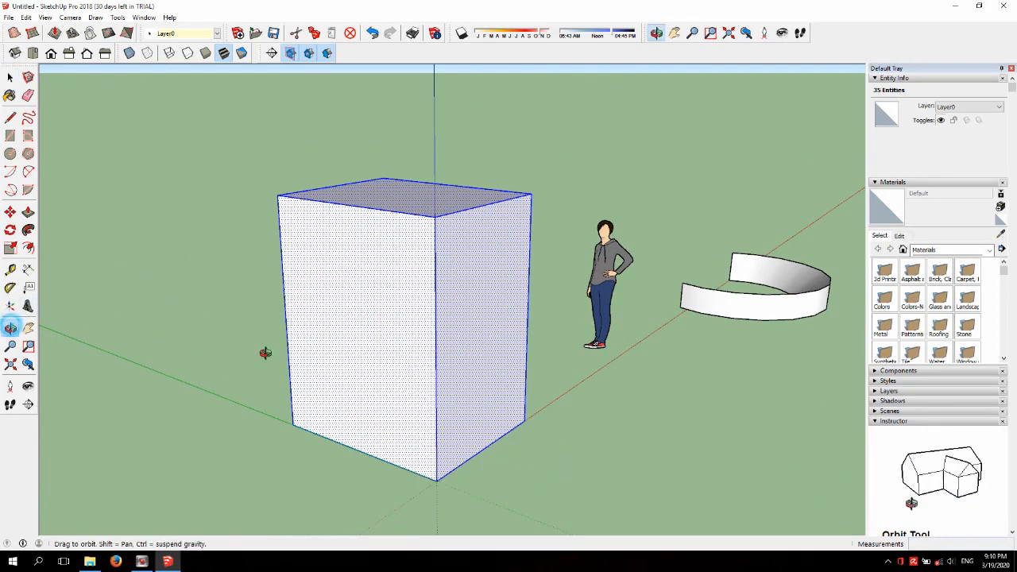
drag(265, 354, 484, 196)
drag(545, 207, 258, 160)
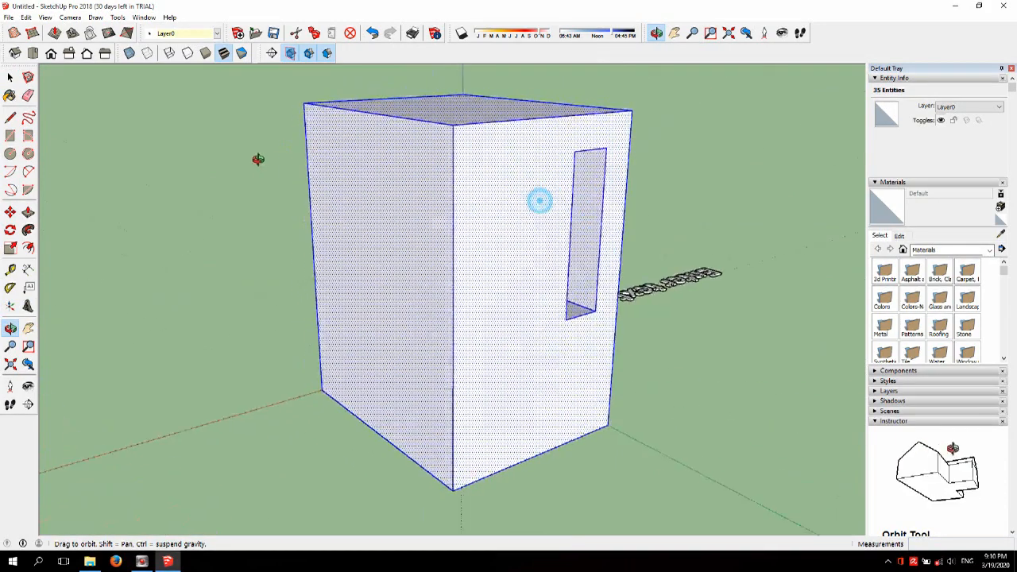
drag(502, 231, 488, 209)
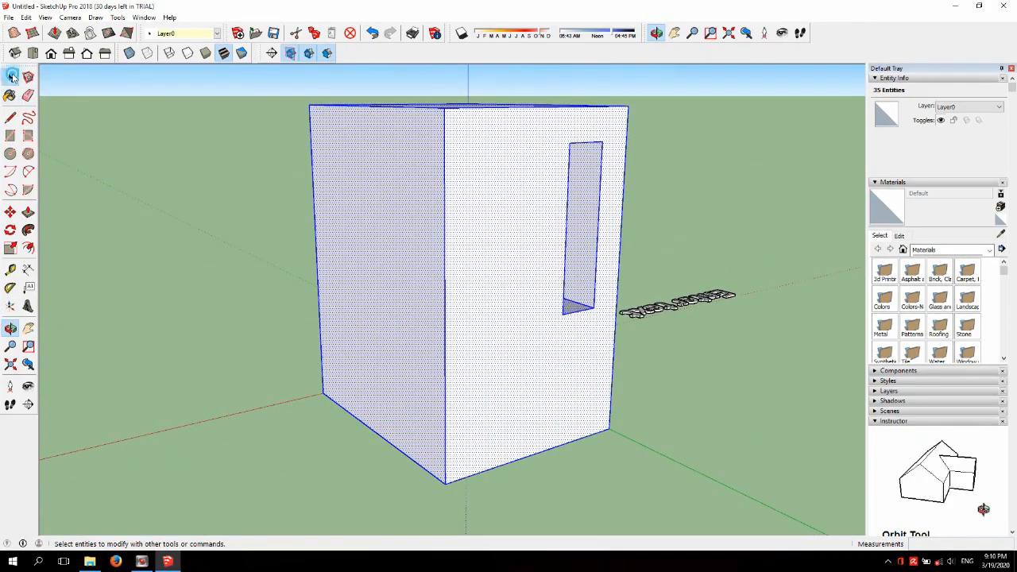
click(10, 77)
scroll(446, 289, down, 3)
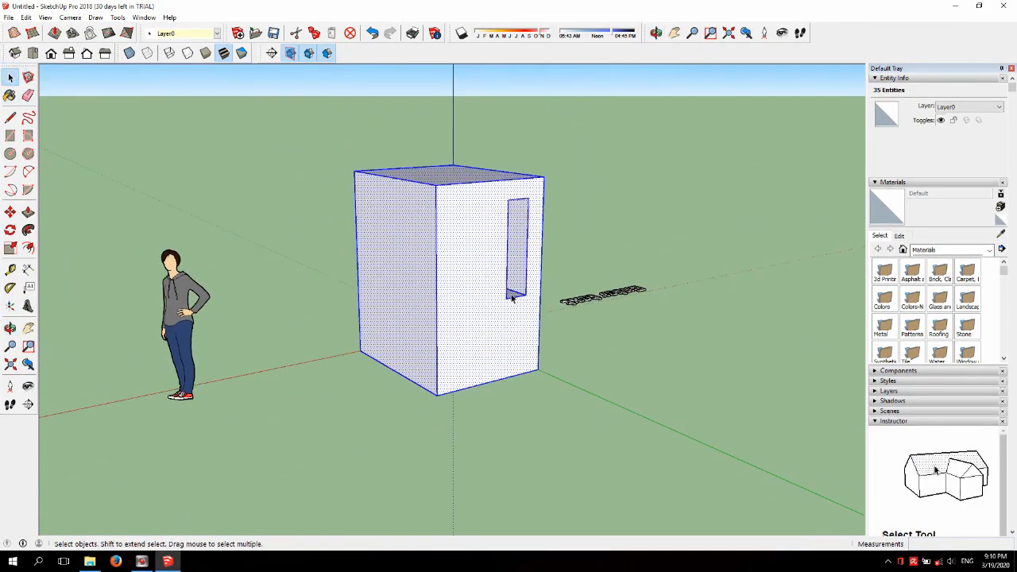
right_click(474, 333)
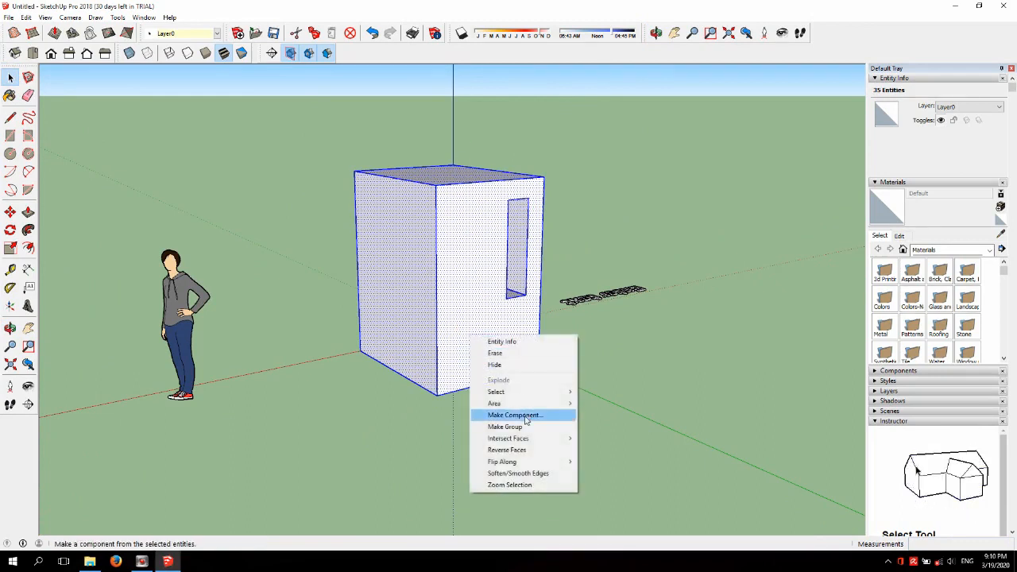
mouse_move(536, 464)
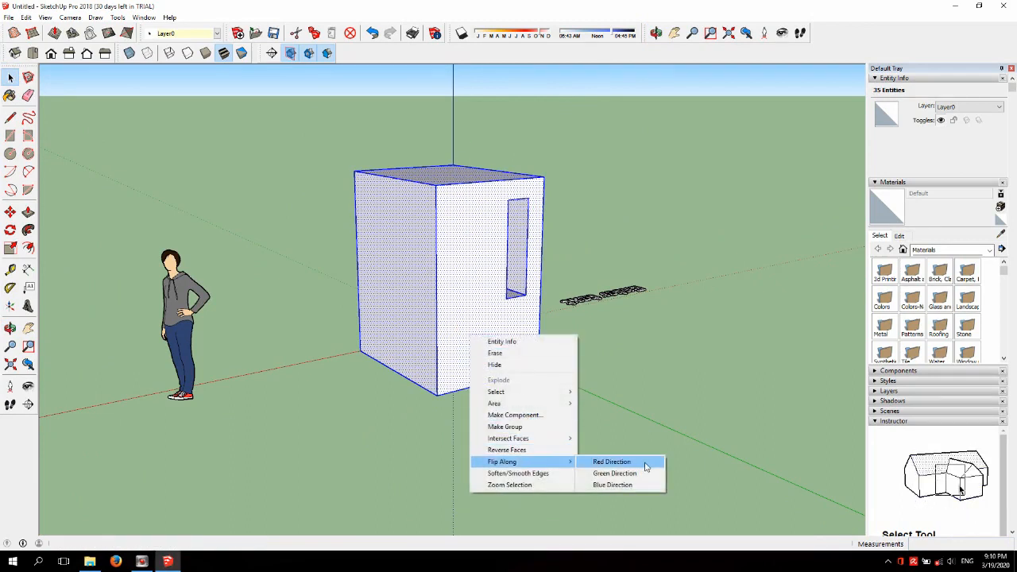
click(625, 486)
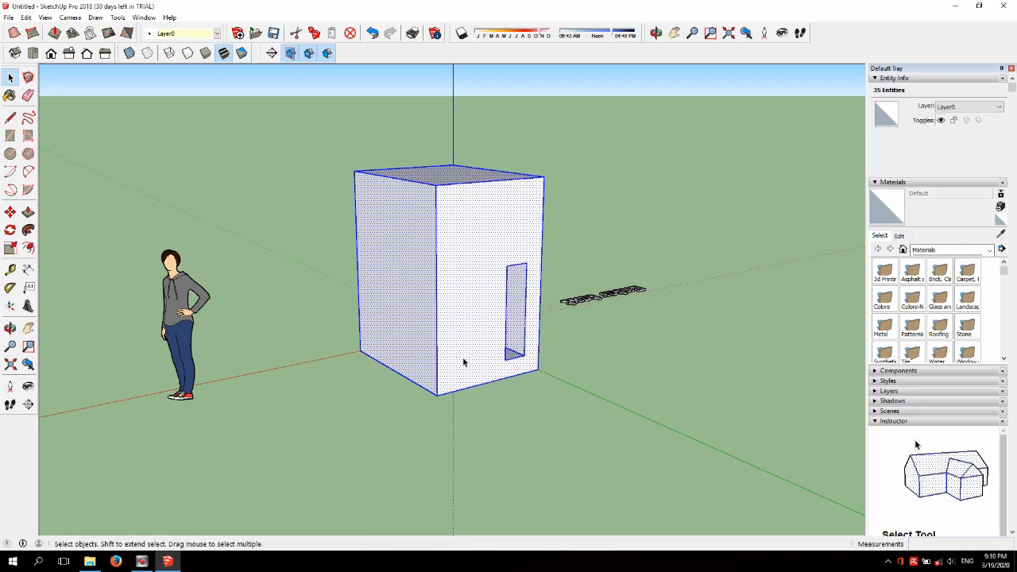
Flip the box once more along the red direction and once more along the green direction.
right_click(469, 308)
mouse_move(552, 430)
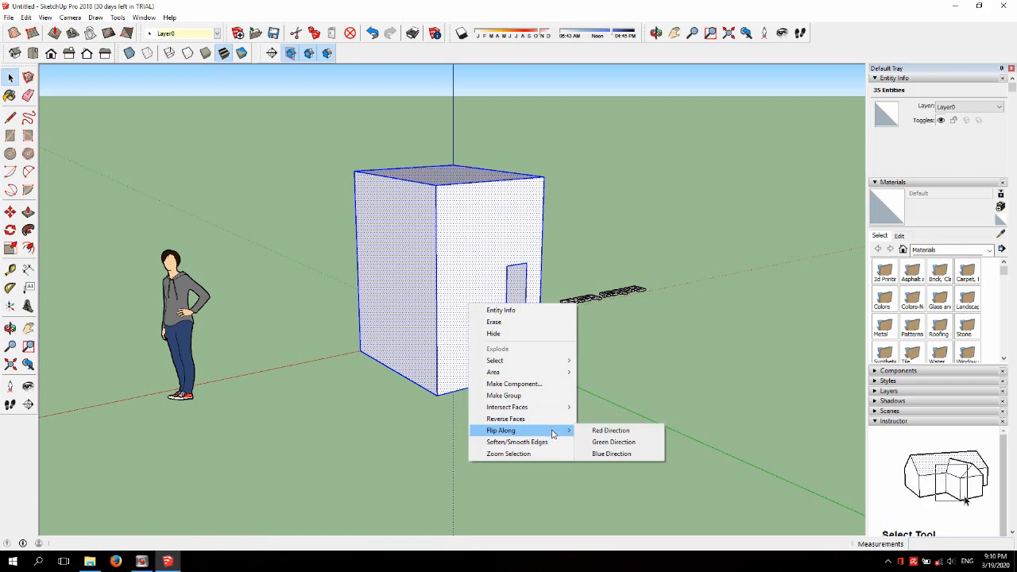
click(644, 432)
right_click(504, 321)
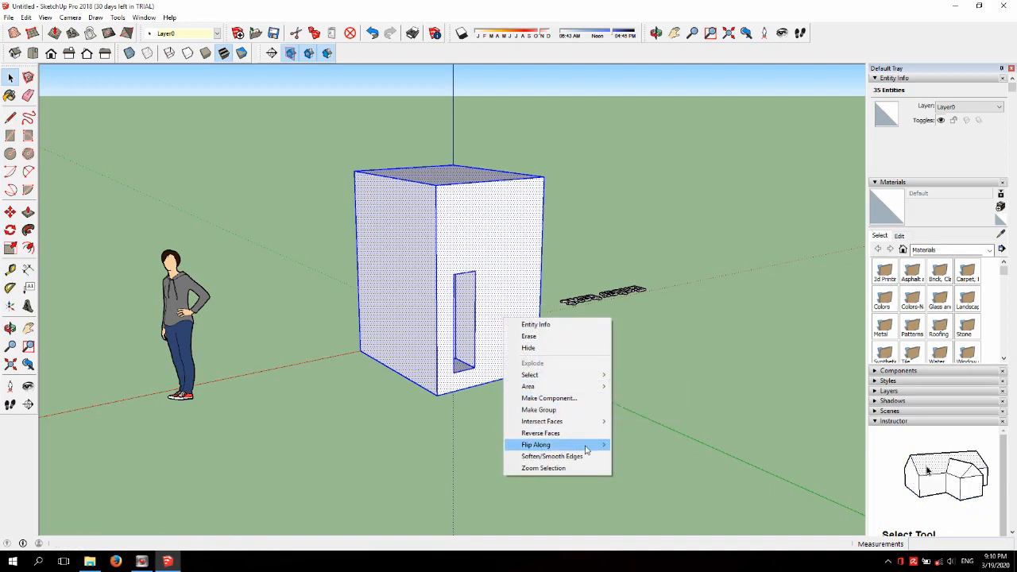
mouse_move(587, 450)
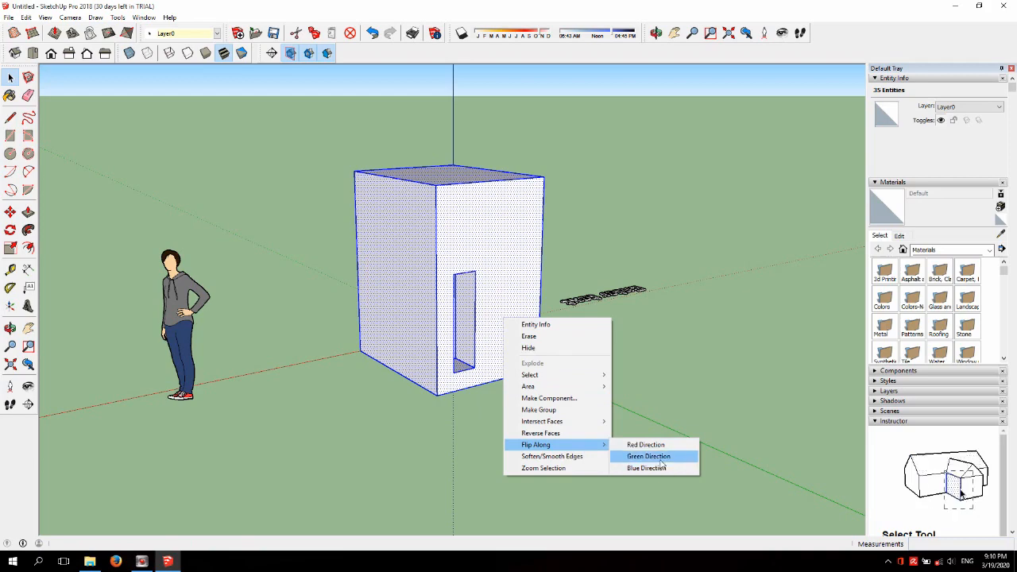
click(661, 461)
Preview the model's shadows from the front with a midsummer date and an early-afternoon time, and switch the shadows off again.
click(10, 327)
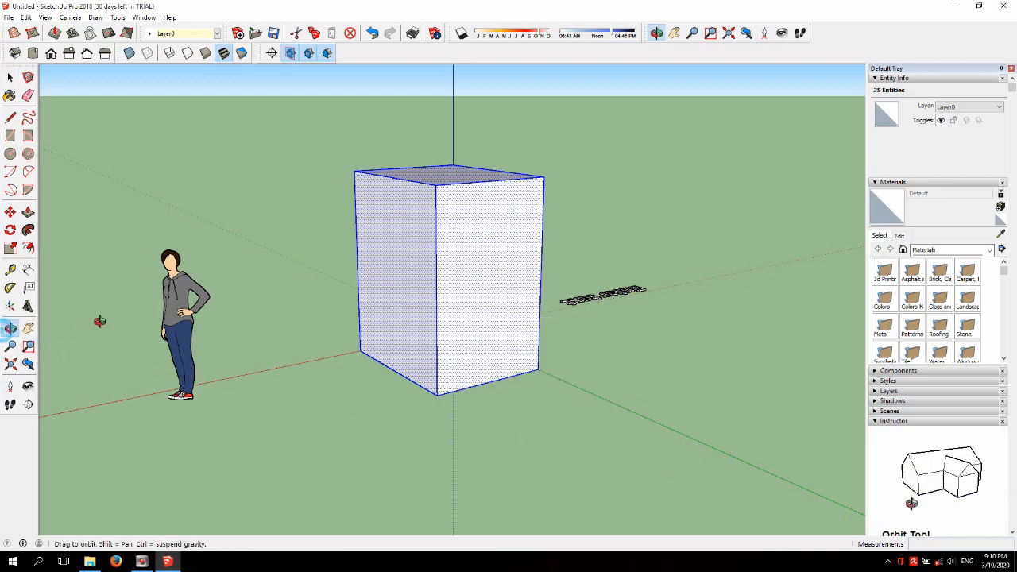
drag(98, 320, 441, 251)
click(10, 78)
scroll(390, 249, down, 1)
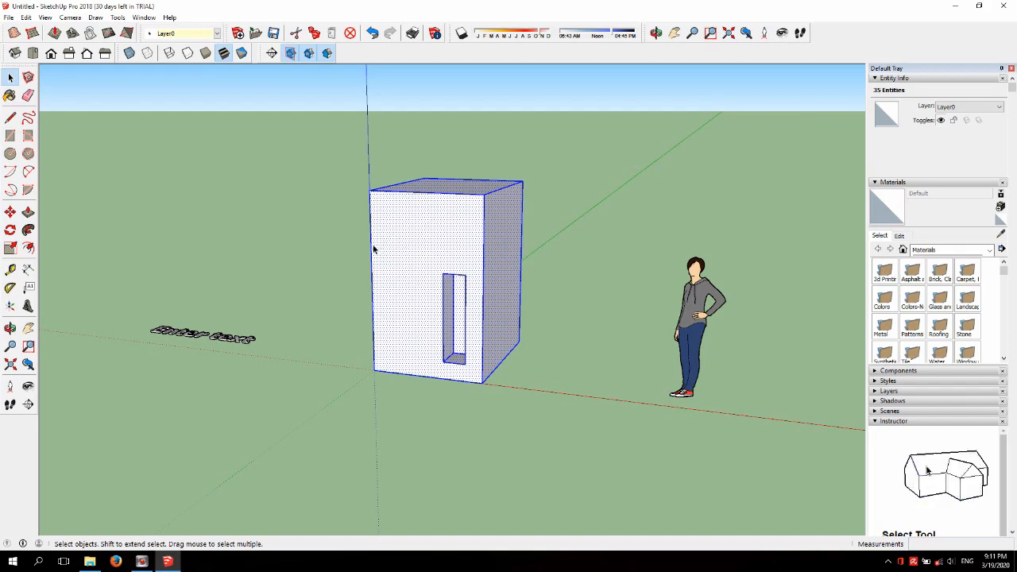
click(461, 37)
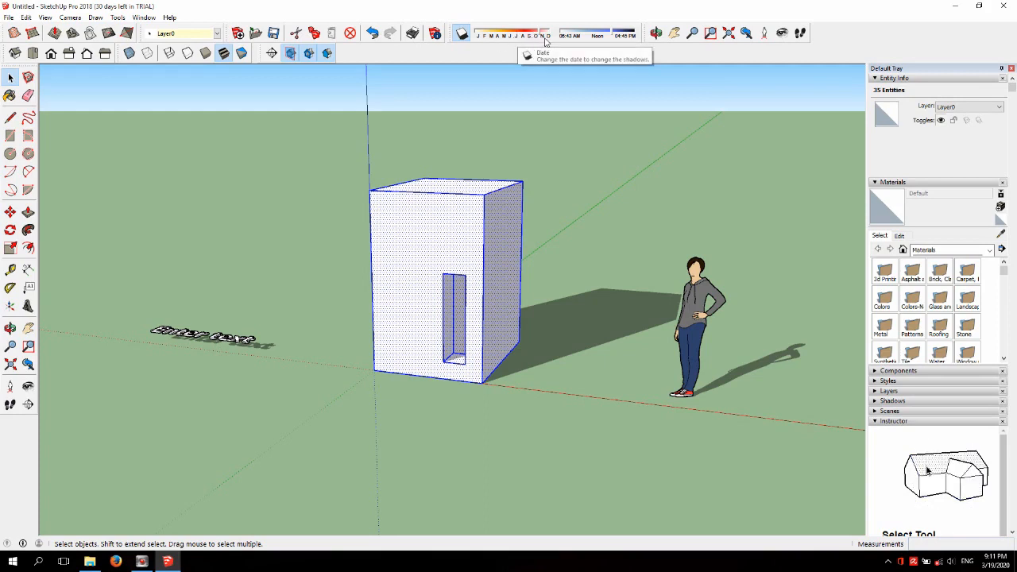
click(513, 36)
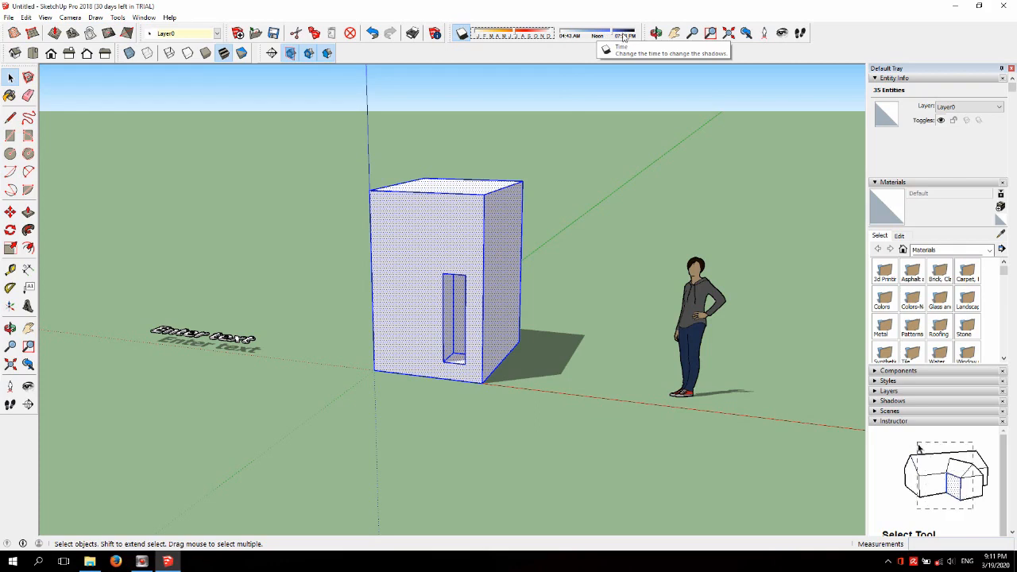
mouse_move(614, 37)
mouse_down()
mouse_move(587, 37)
mouse_move(626, 38)
mouse_move(606, 38)
mouse_up()
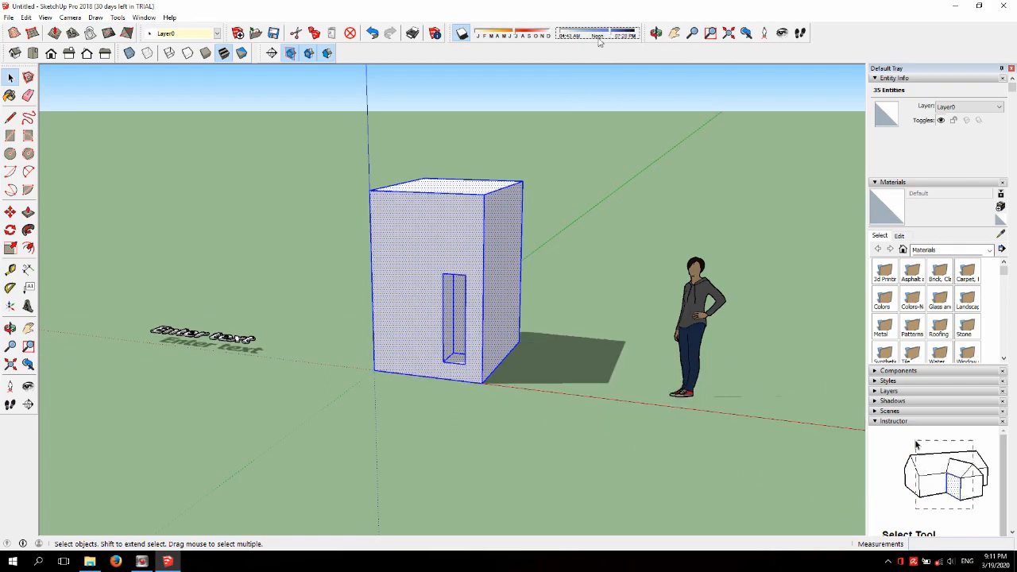
click(460, 34)
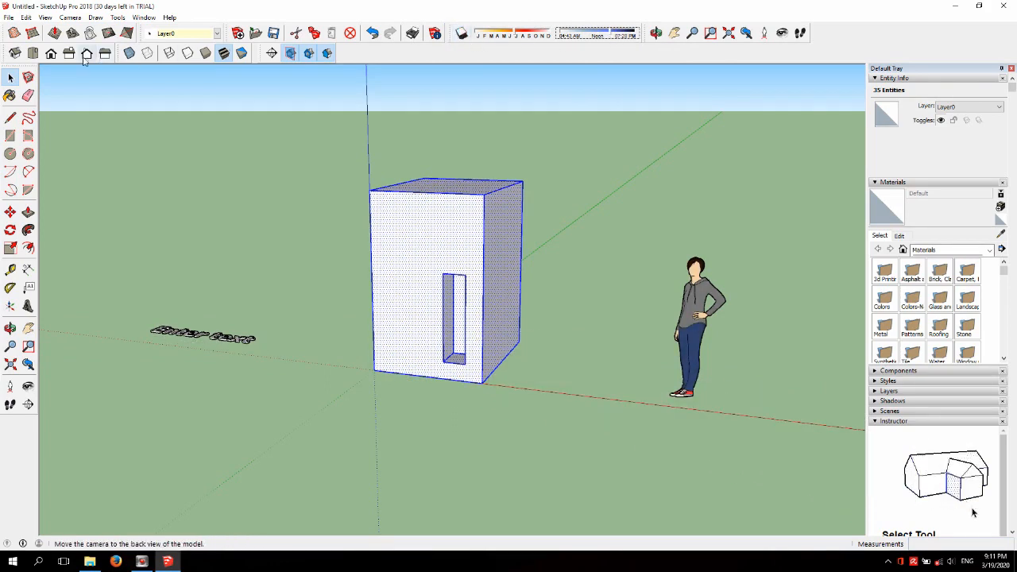
Draw a flat two-by-three-cell Sandbox grid with 300 cm spacing on the open ground behind the curved wall.
click(32, 33)
scroll(183, 238, down, 3)
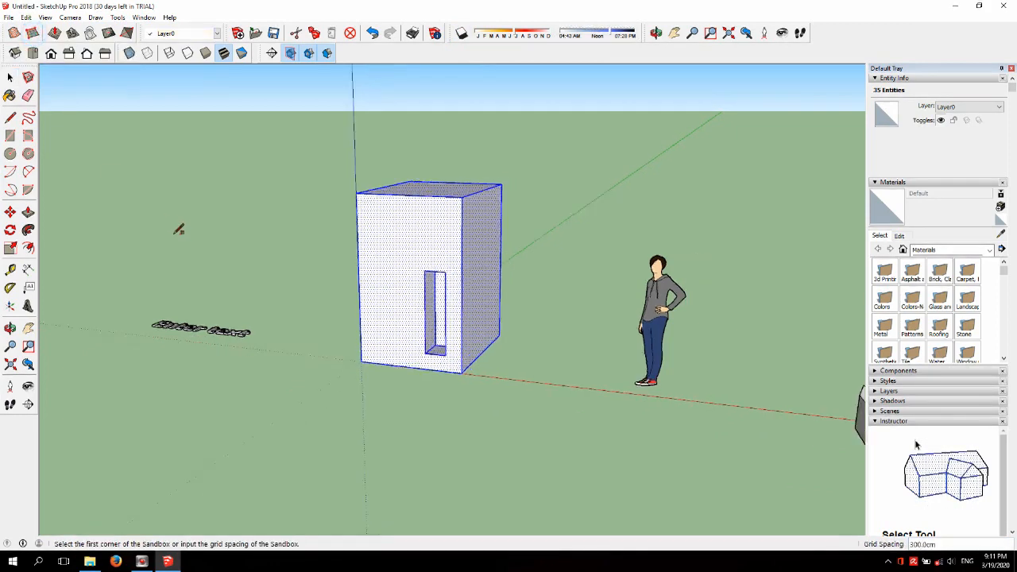
click(507, 291)
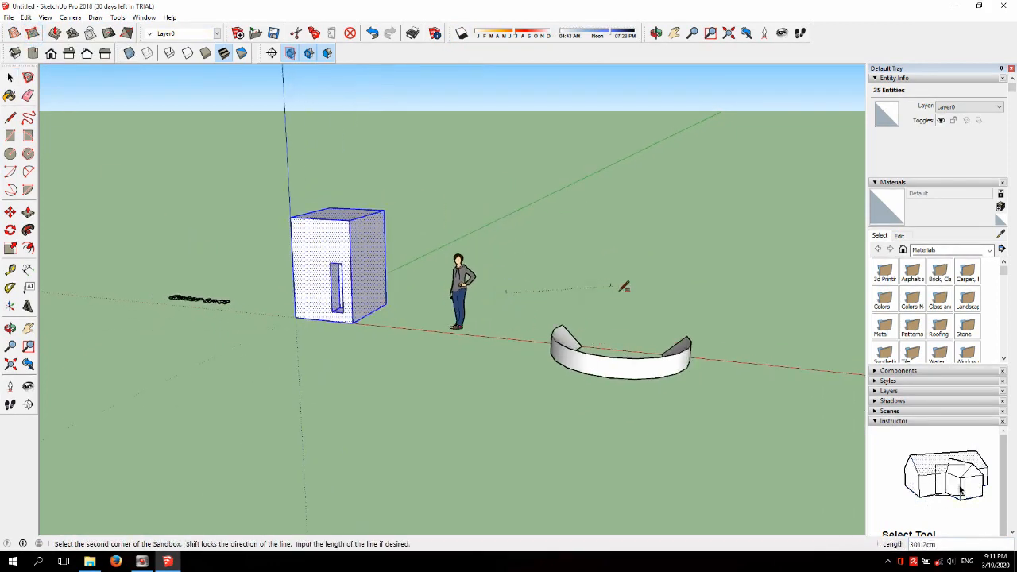
click(753, 316)
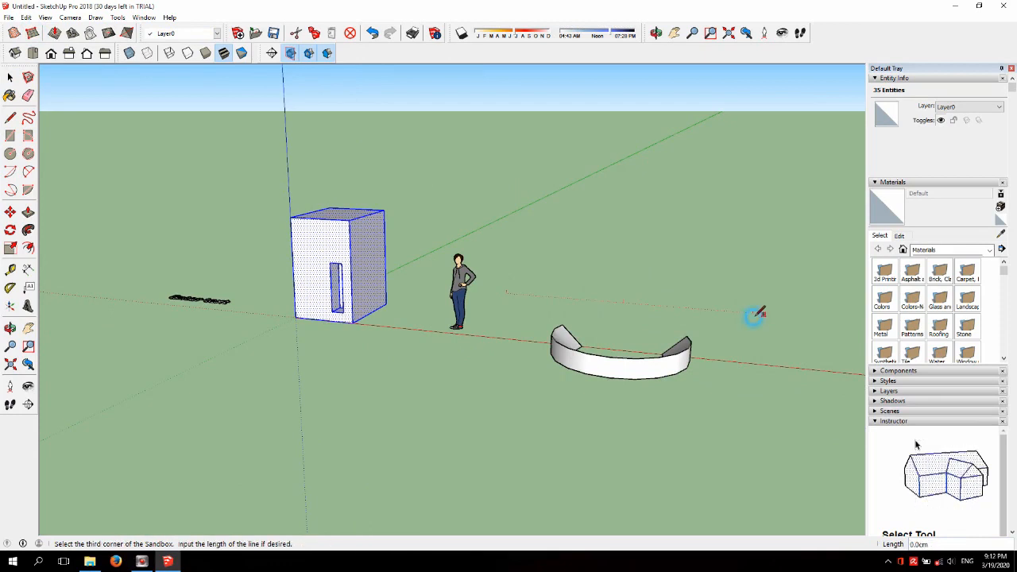
click(777, 244)
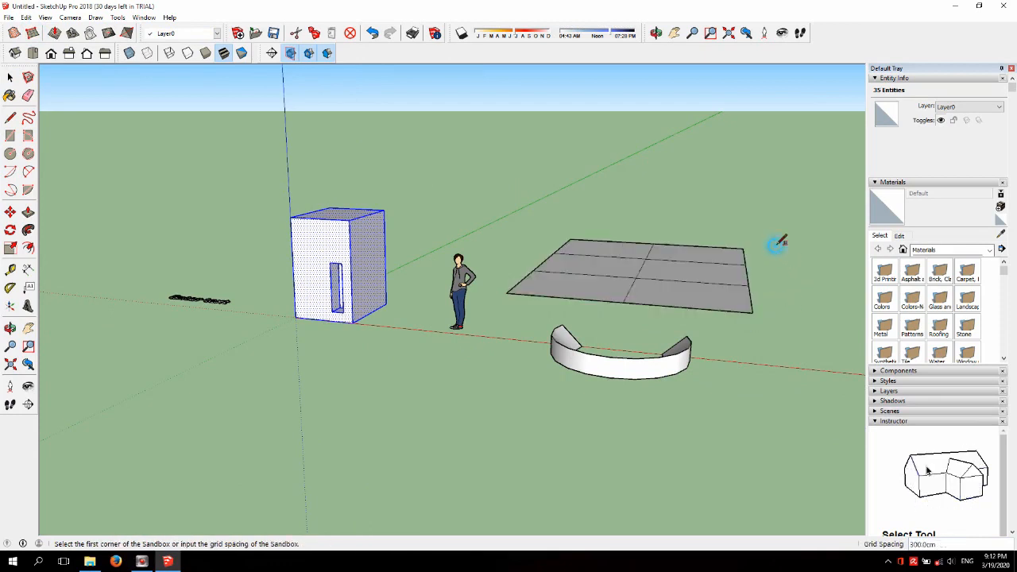
Select the flat Sandbox grid group and try to smoove it at an interior grid vertex.
click(10, 77)
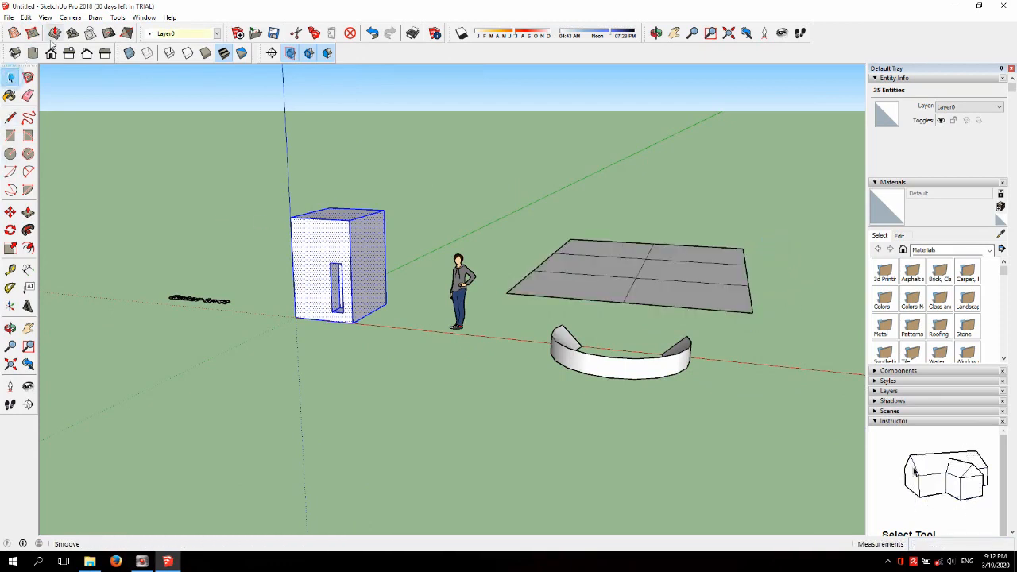
click(53, 35)
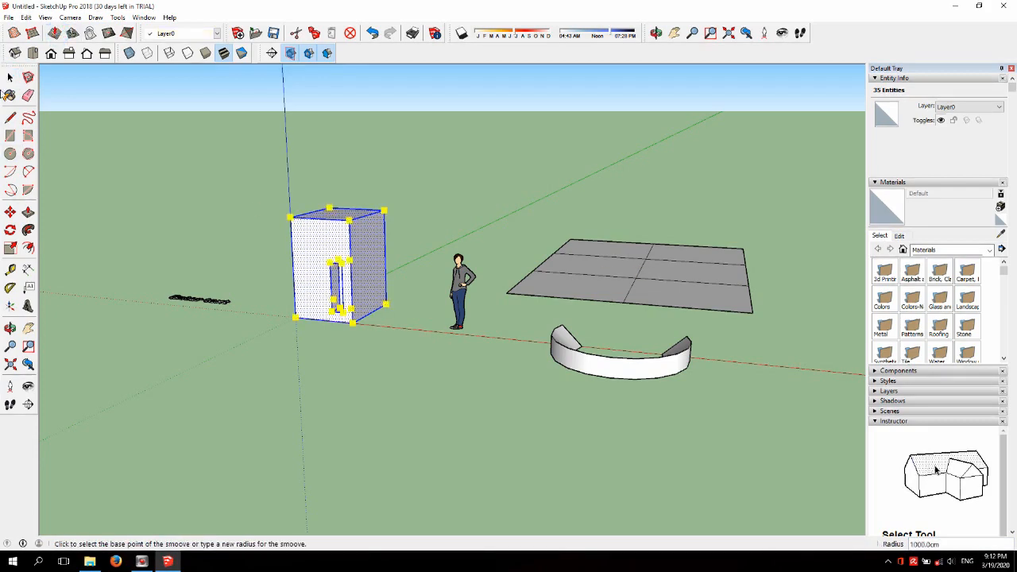
click(11, 77)
click(681, 277)
scroll(719, 258, up, 3)
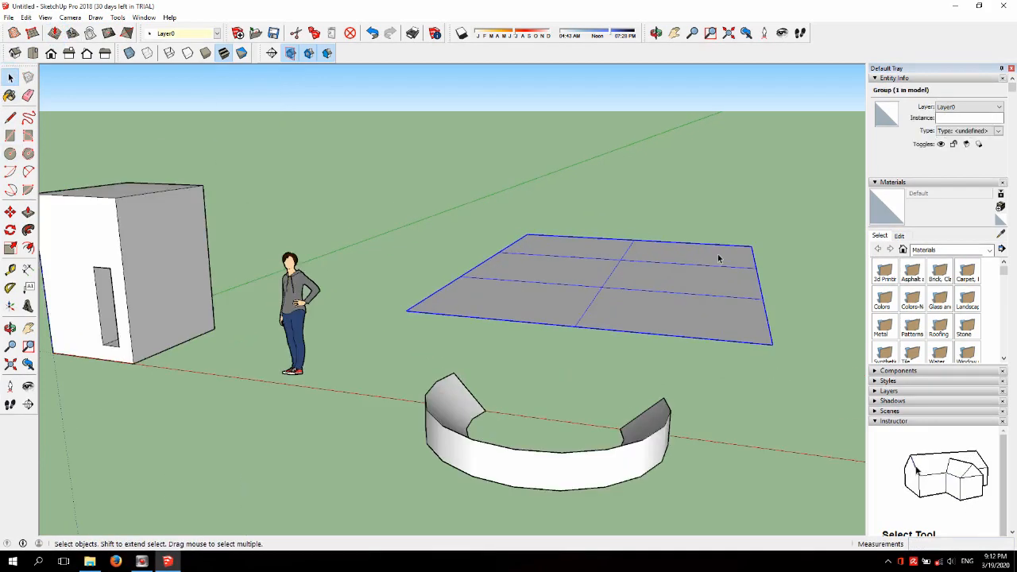
scroll(718, 258, up, 1)
click(52, 35)
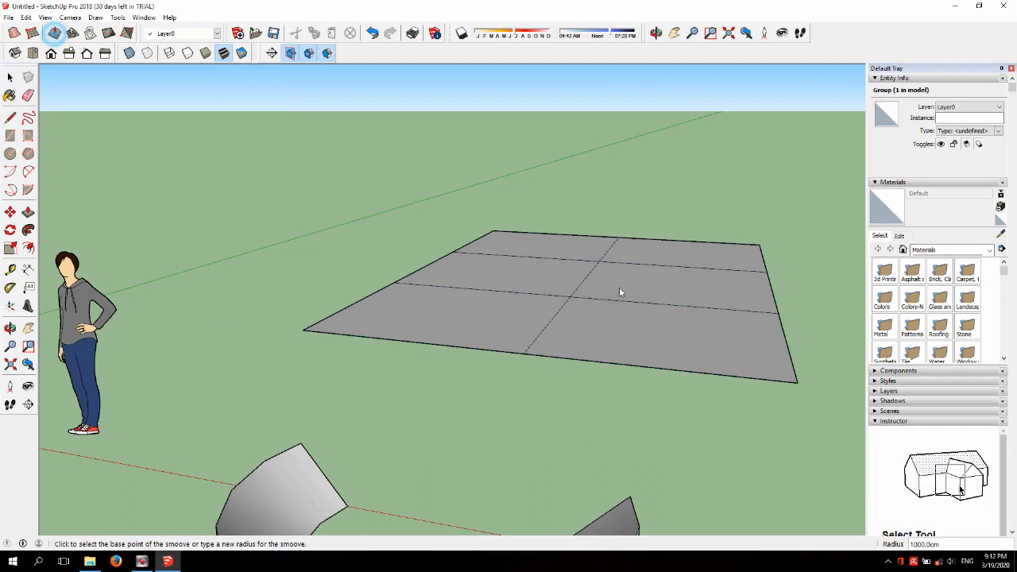
click(571, 296)
key(space)
click(565, 296)
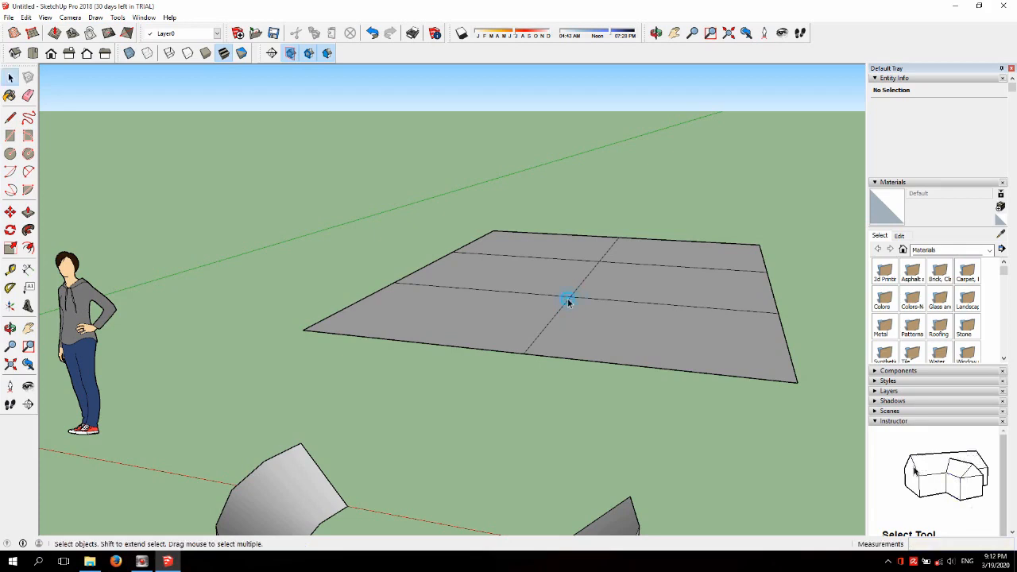
Try the Smoove tool on the closed grid group with a radius of 5 cm.
click(54, 33)
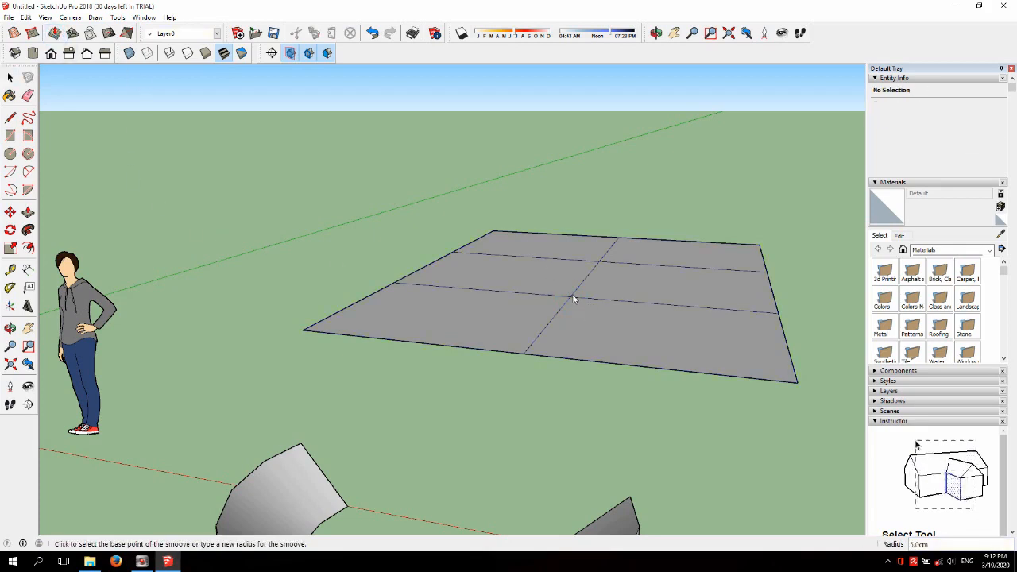
text(5)
key(Return)
key(space)
Open the Sandbox grid group for editing and select all of its connected mesh geometry.
middle_drag(590, 286, 542, 341)
scroll(542, 341, down, 5)
click(613, 287)
scroll(524, 302, down, 2)
scroll(524, 303, up, 5)
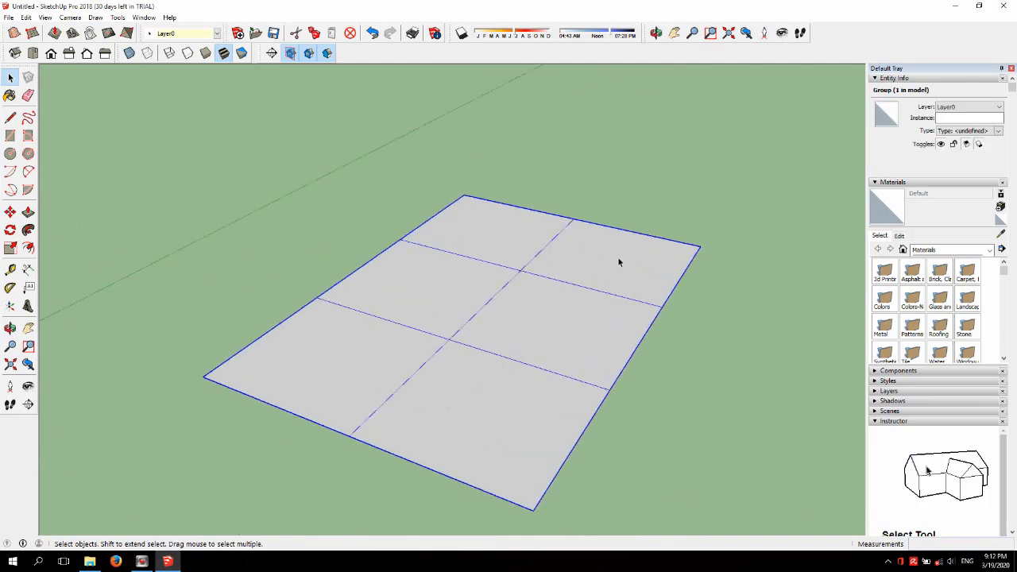
scroll(617, 262, up, 2)
scroll(465, 261, down, 3)
double_click(500, 300)
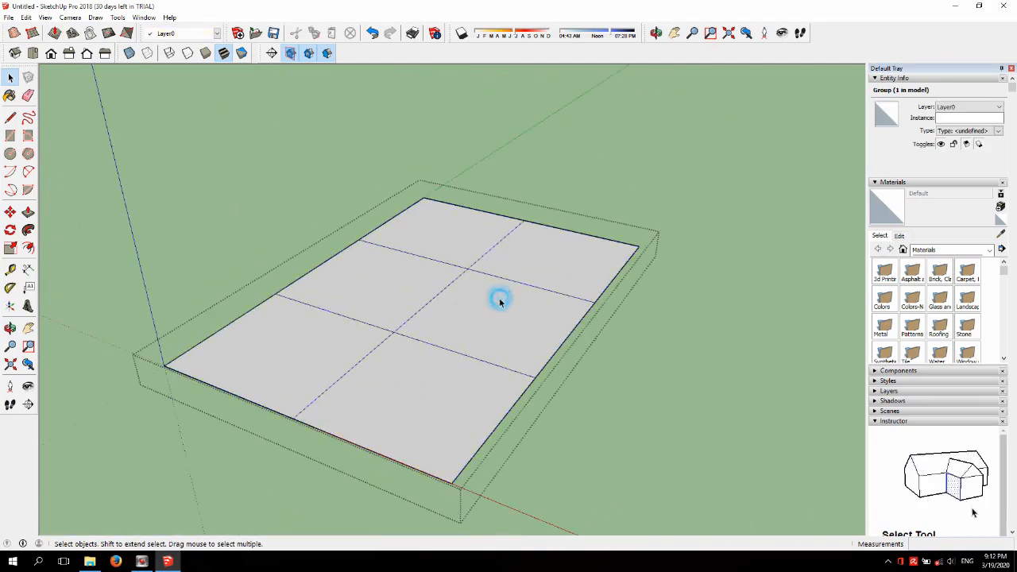
triple_click(493, 334)
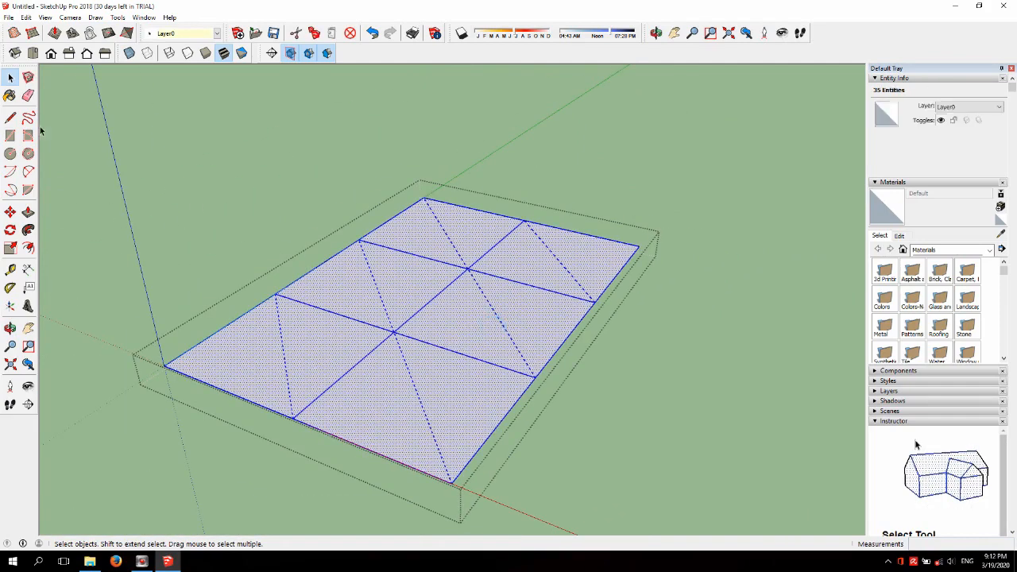
Smoove the whole selected mesh upward from an interior vertex with a 10 cm radius, and undo it.
click(54, 32)
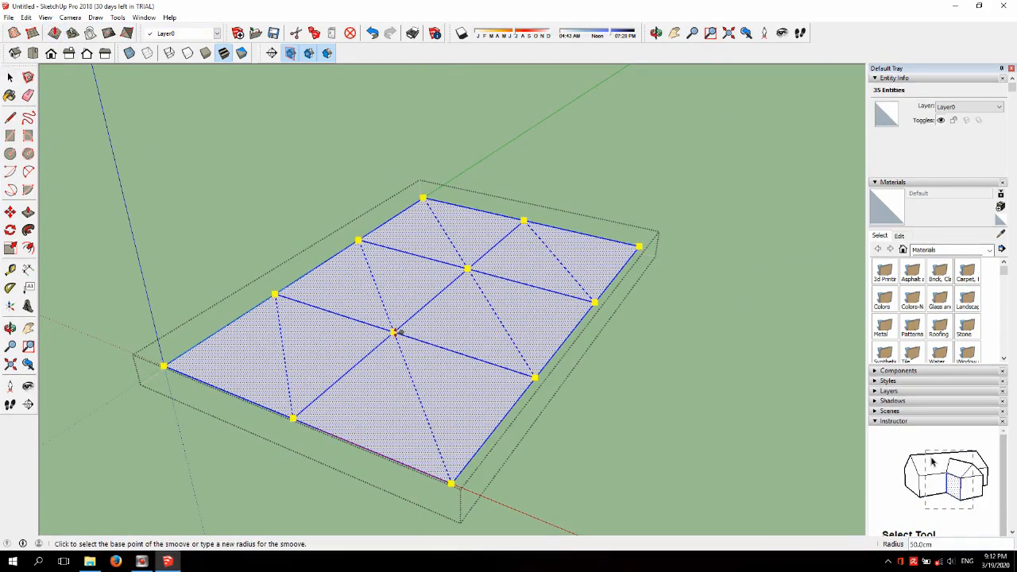
text(10)
click(395, 334)
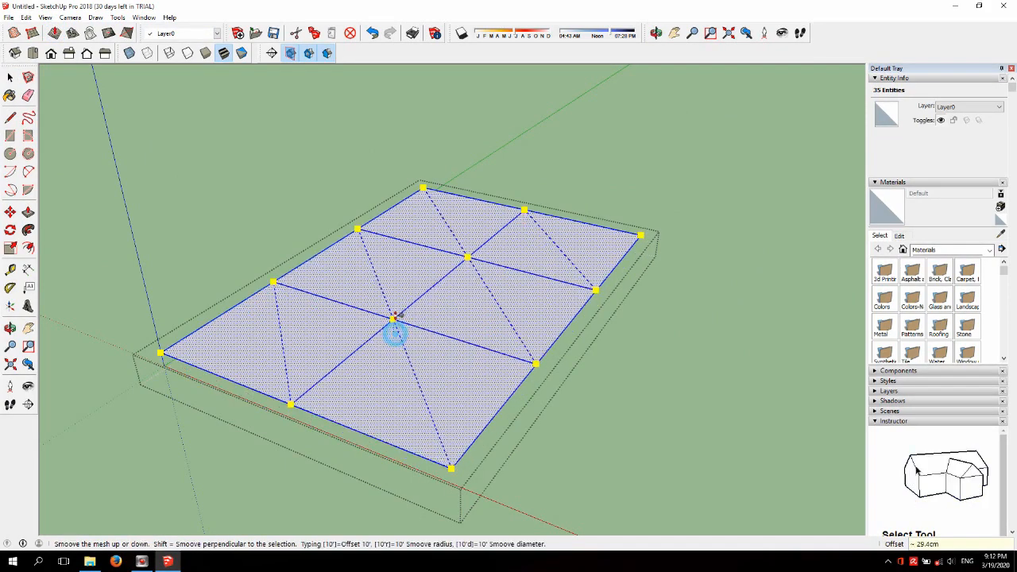
click(396, 315)
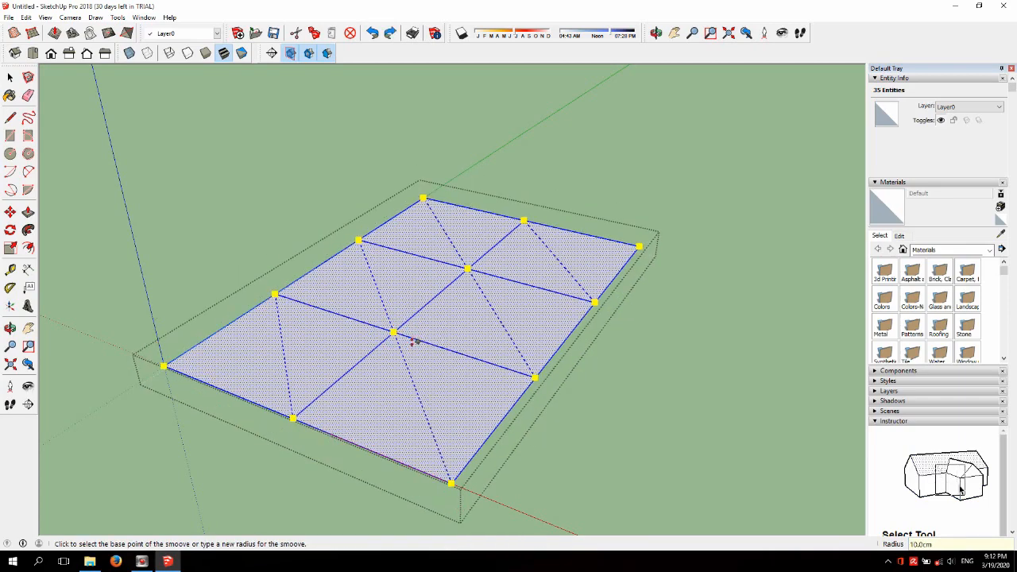
key(space)
Smoove only the middle cell on the grid's far side from the box upward, using a 5 cm radius.
click(429, 325)
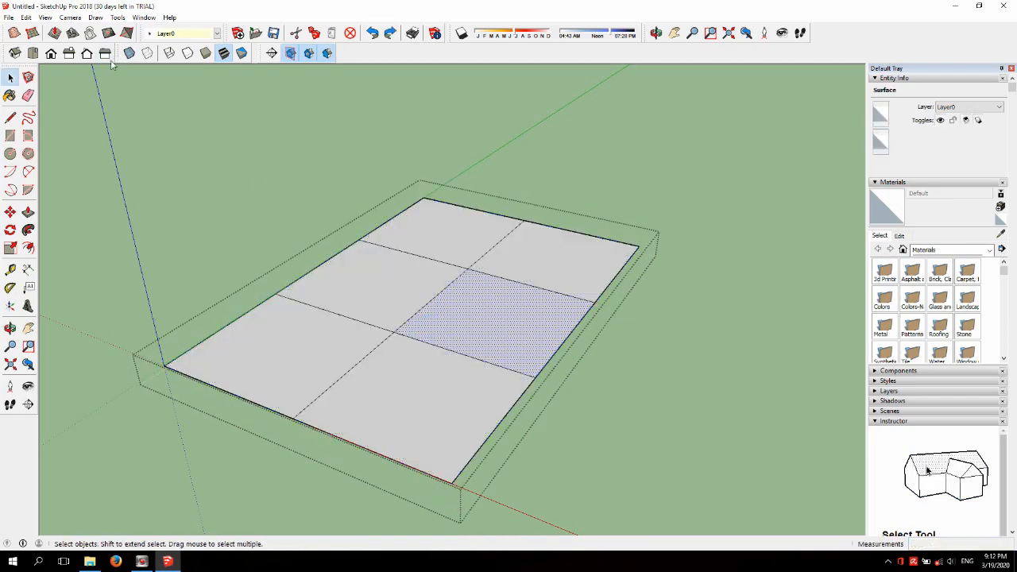
click(54, 34)
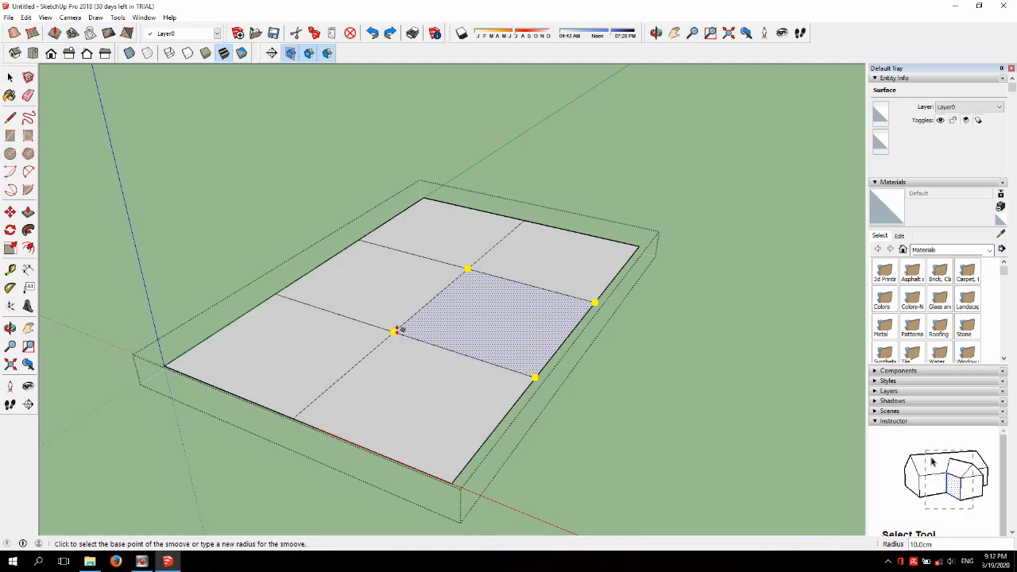
text(5)
key(Return)
click(398, 329)
click(394, 300)
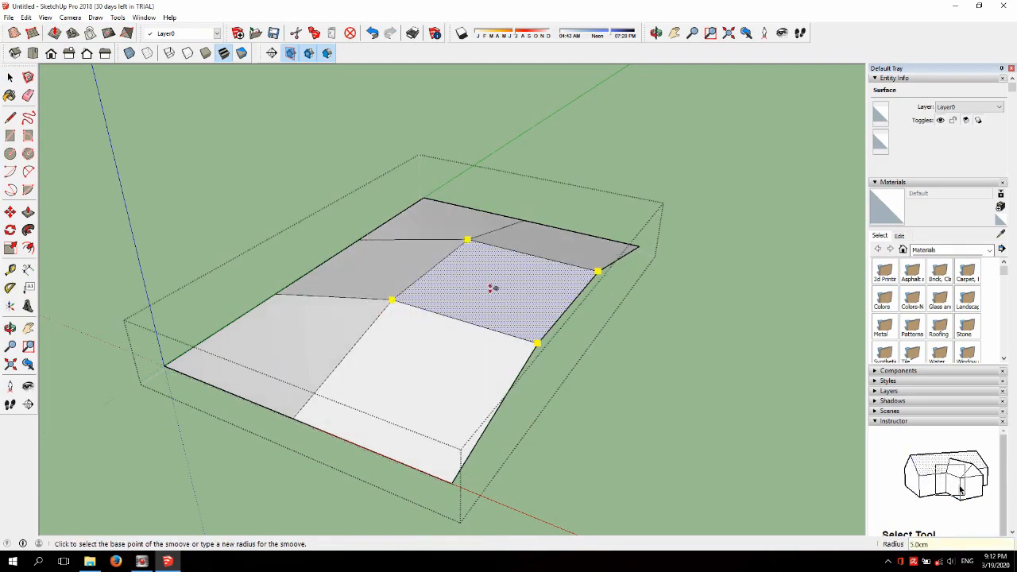
scroll(492, 288, down, 2)
key(space)
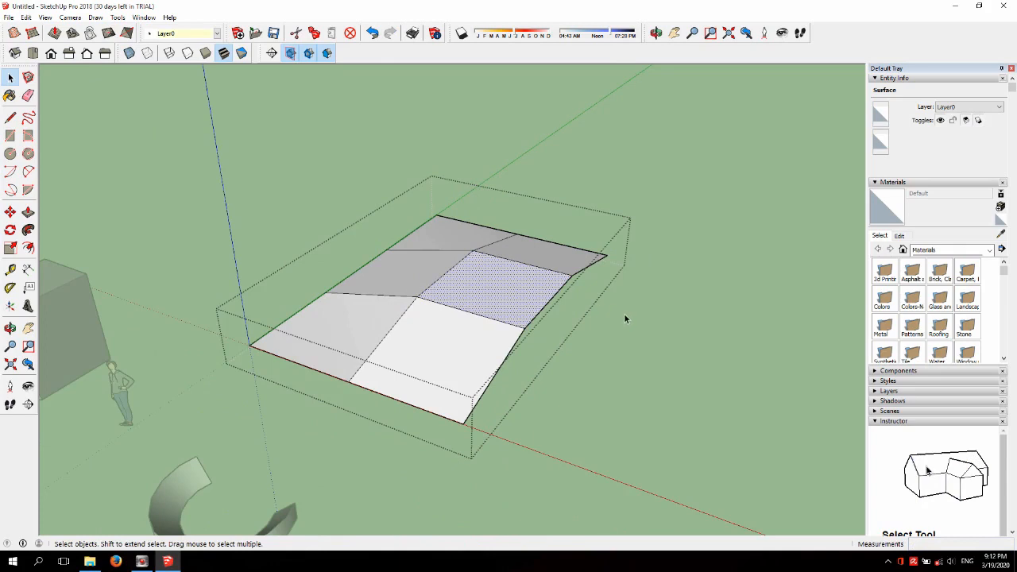
Close the grid group, examine the raised terrain from a low viewpoint with the other objects, and clear the selection.
click(621, 315)
scroll(556, 302, down, 3)
middle_drag(485, 292, 412, 312)
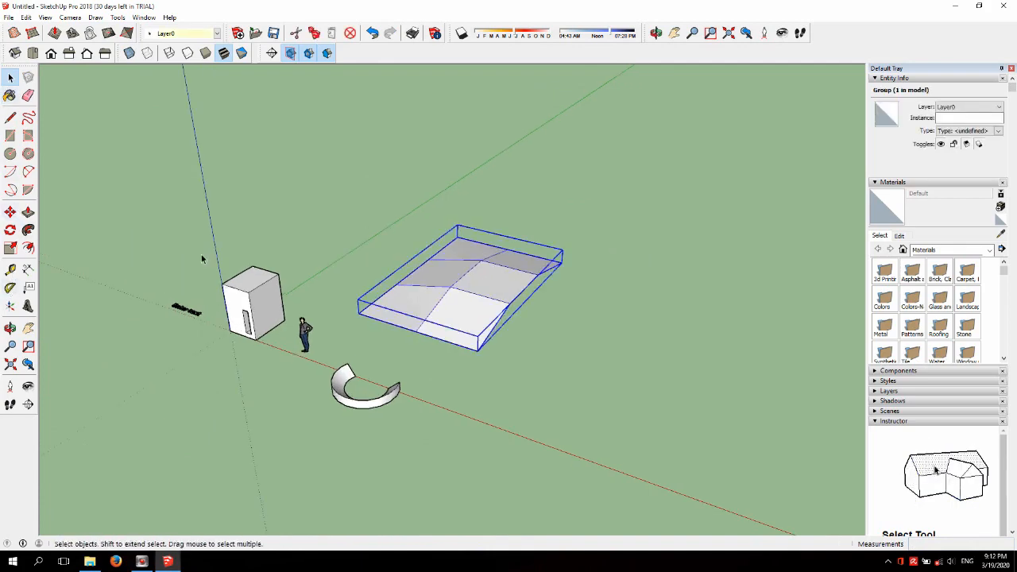
scroll(453, 325, up, 3)
middle_drag(431, 320, 281, 323)
scroll(398, 317, up, 3)
scroll(283, 323, up, 2)
middle_drag(676, 349, 521, 275)
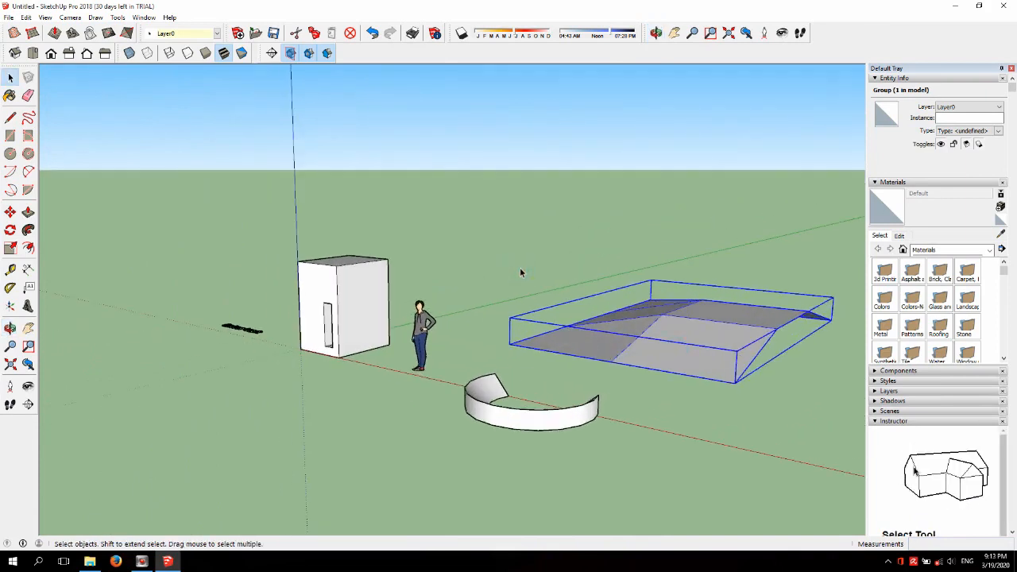
click(519, 268)
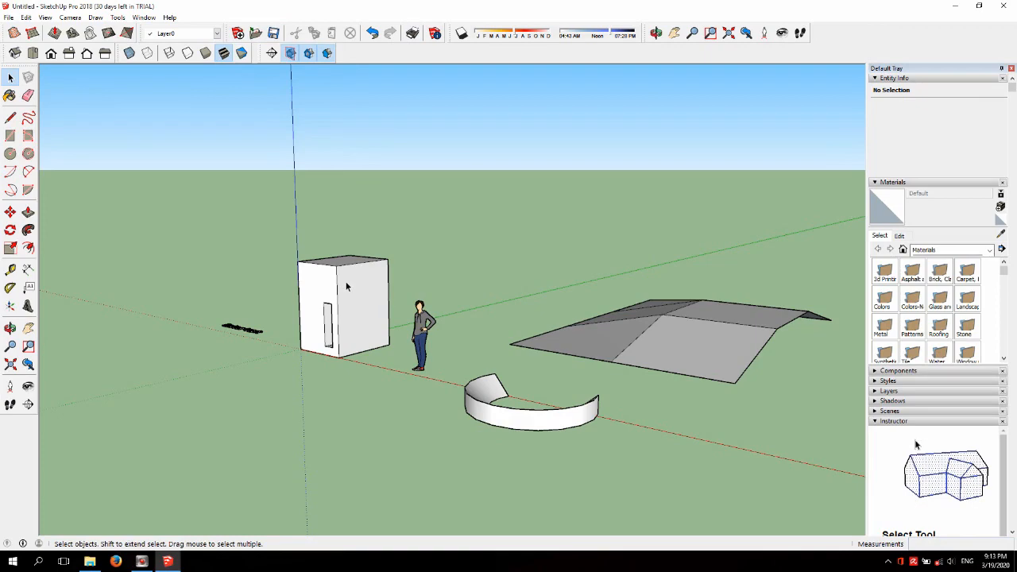
Bring up the save dialog for the untitled model and dismiss it without saving.
click(273, 33)
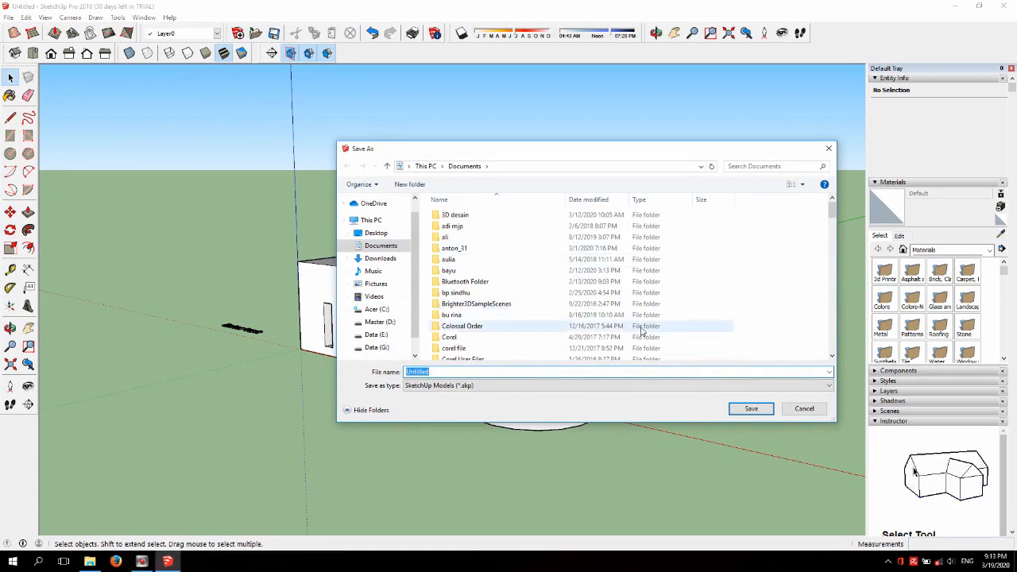
click(809, 411)
Copy the whole slotted box and paste the duplicate on the ground behind the person figure, beside the terrain.
scroll(351, 279, up, 3)
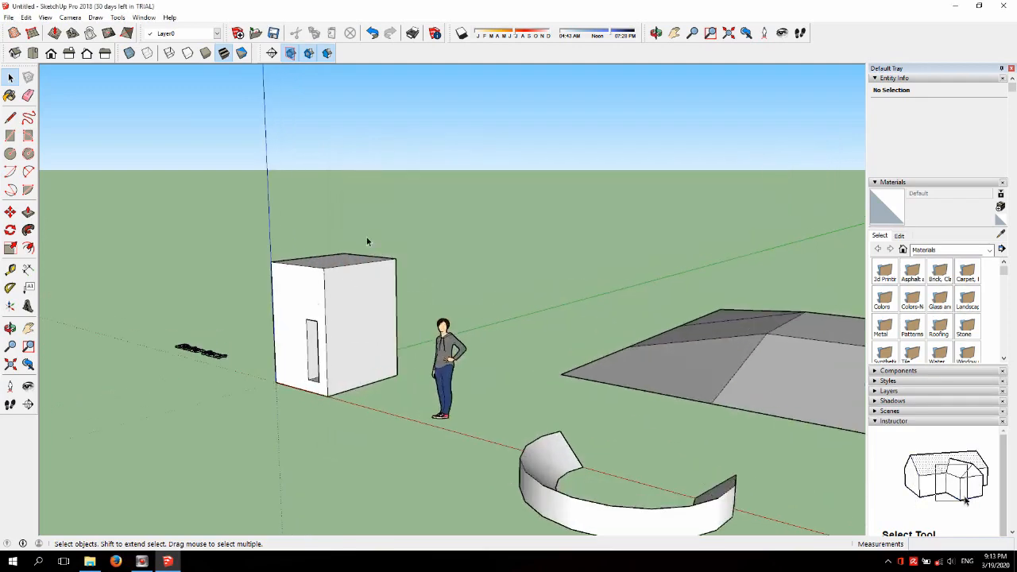
scroll(367, 242, down, 2)
scroll(346, 297, up, 2)
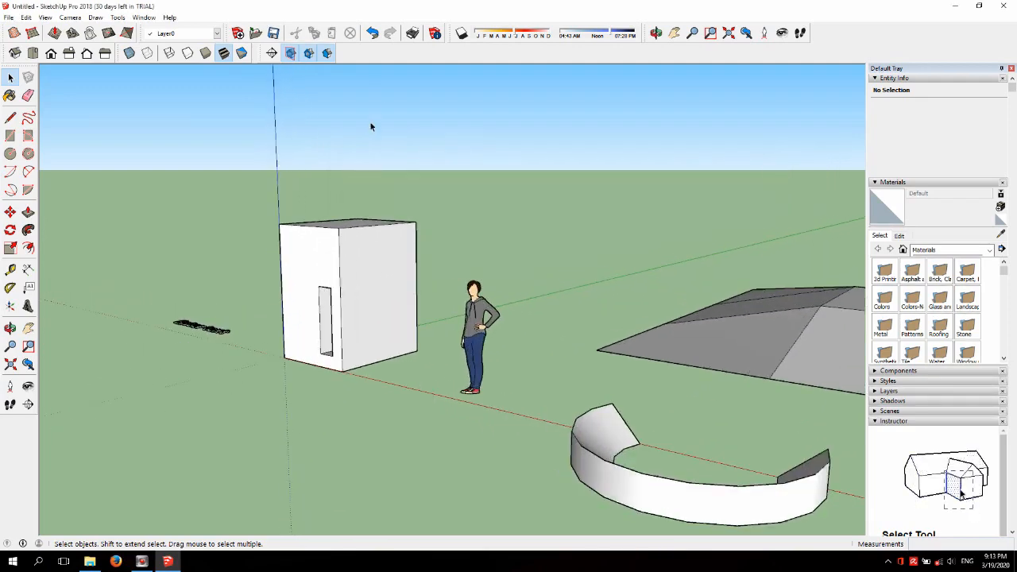
triple_click(351, 271)
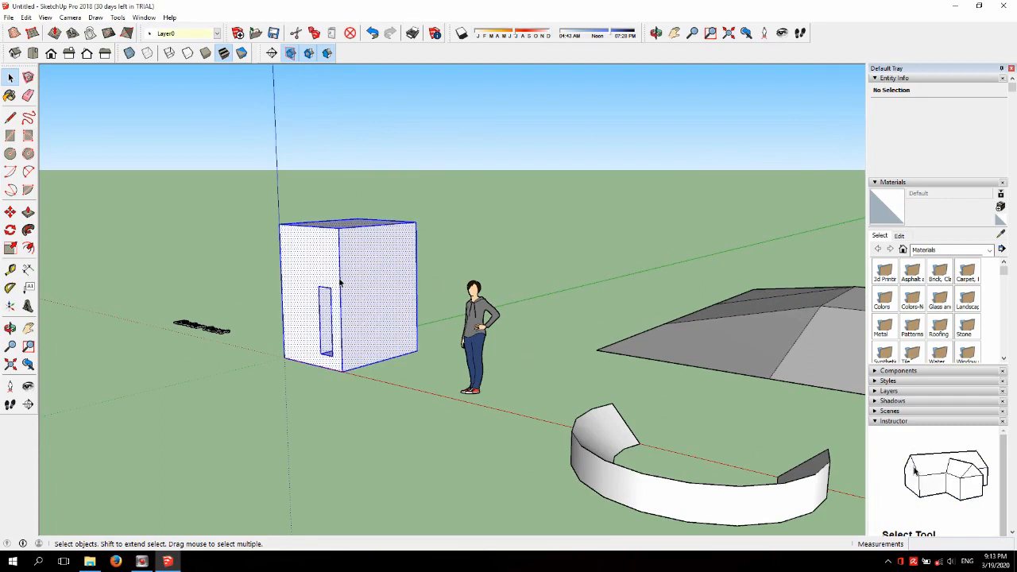
click(315, 33)
click(332, 33)
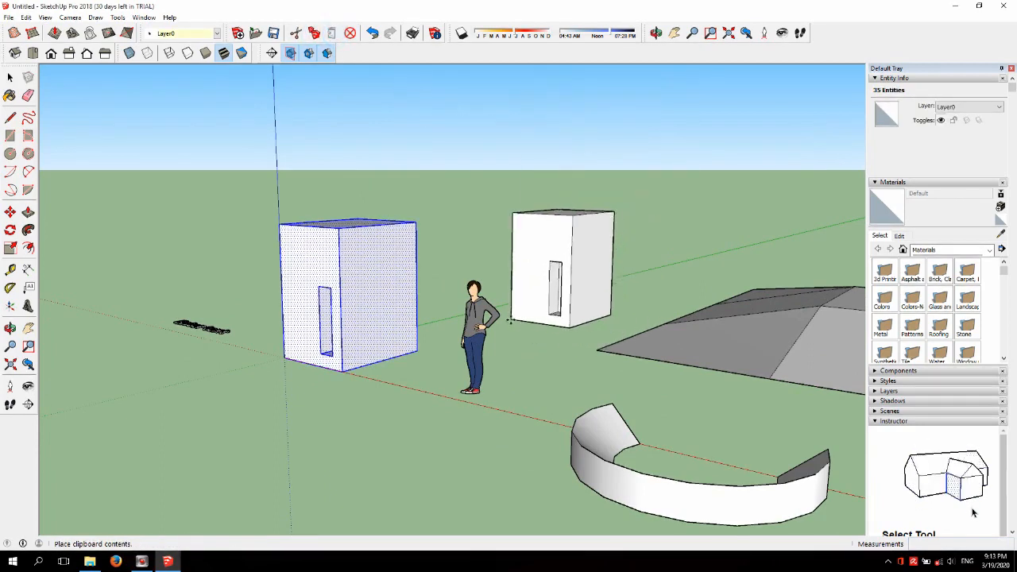
click(515, 316)
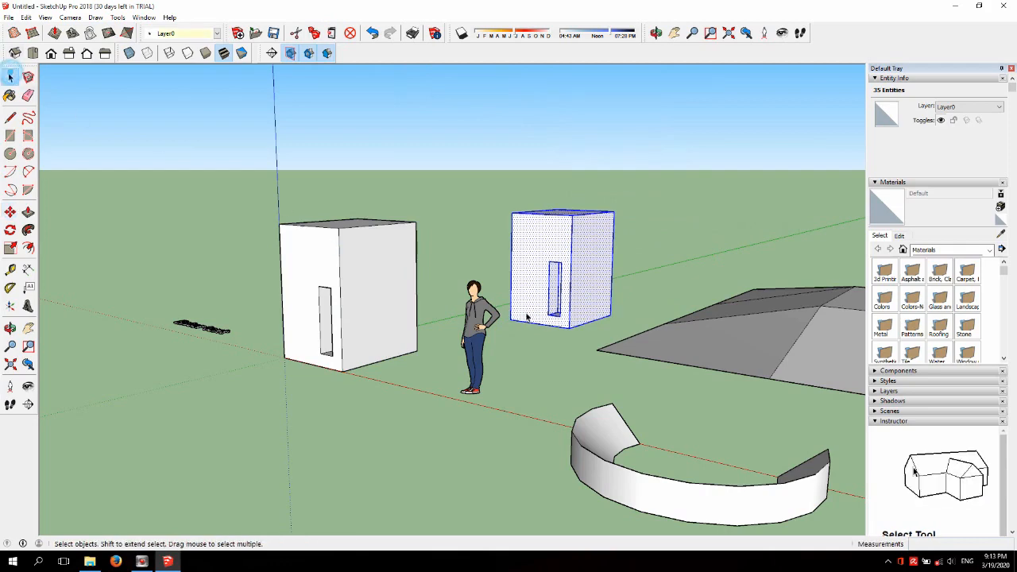
Select the original box at the origin and copy it with Move about 505 cm along the negative red axis.
mouse_move(519, 274)
middle_down()
mouse_move(609, 320)
mouse_move(527, 273)
mouse_move(521, 282)
middle_up()
scroll(452, 282, up, 1)
scroll(449, 284, down, 1)
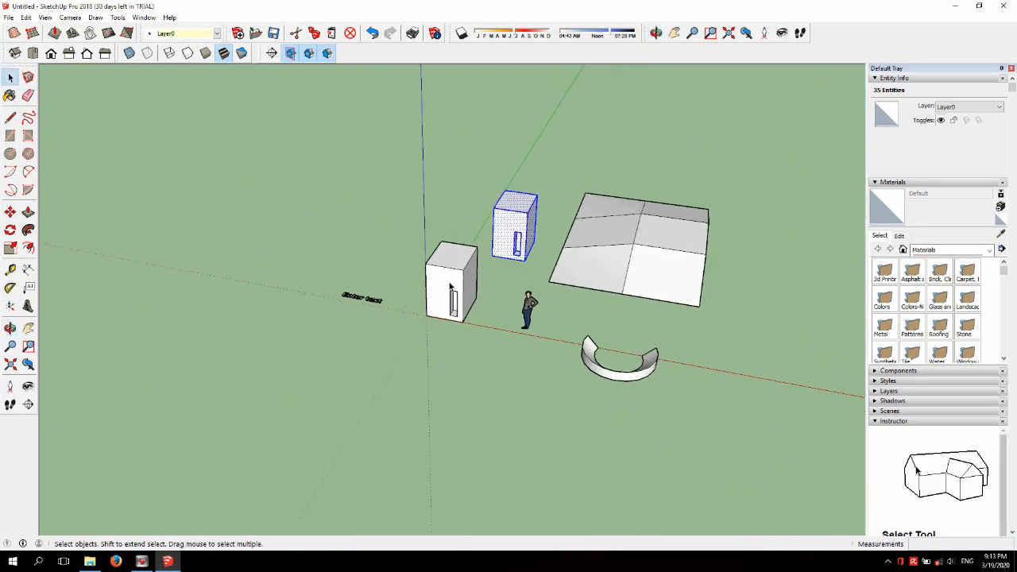
click(449, 285)
triple_click(449, 284)
scroll(454, 286, up, 1)
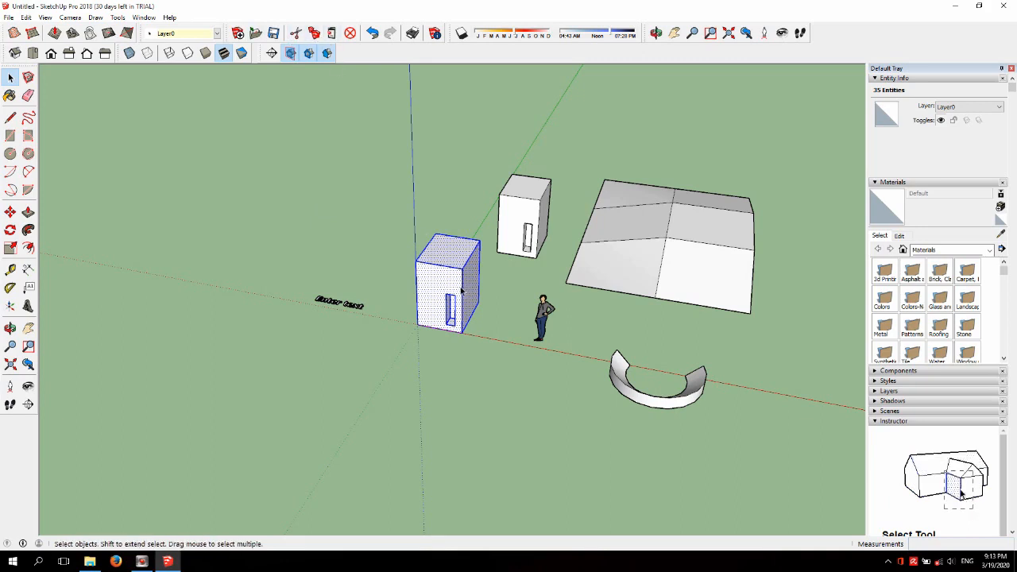
scroll(459, 294, up, 4)
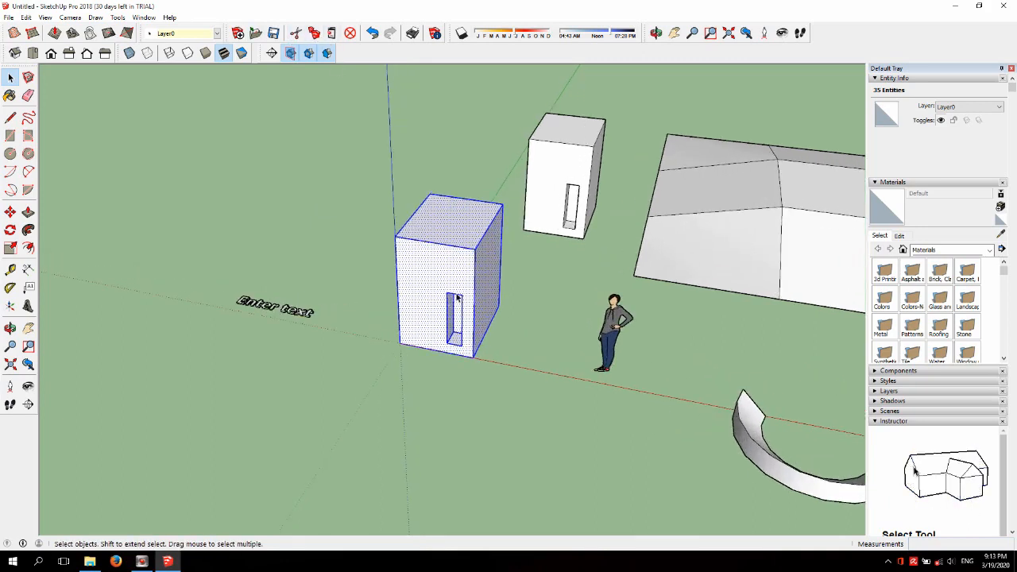
click(10, 213)
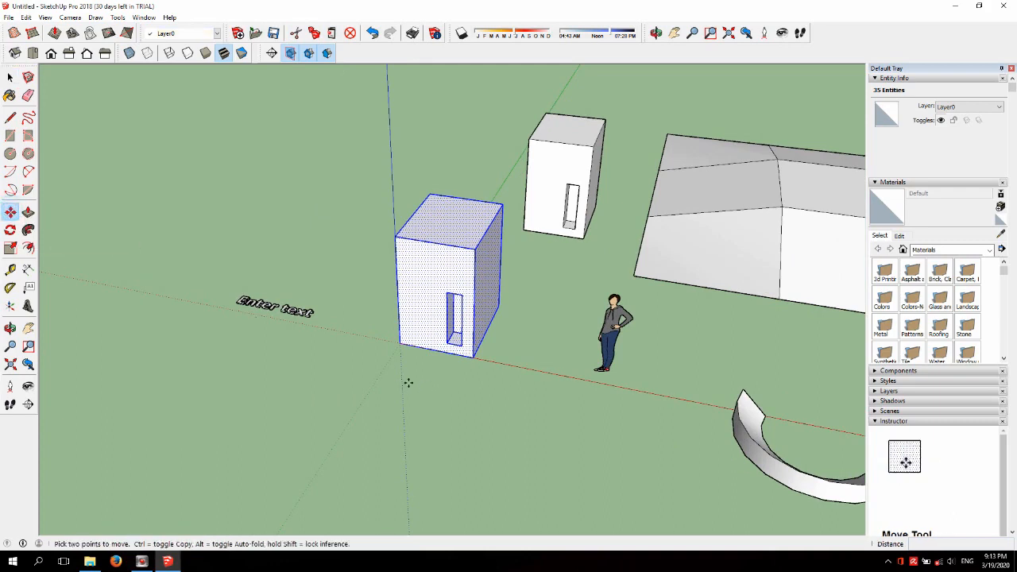
key(ctrl)
click(399, 342)
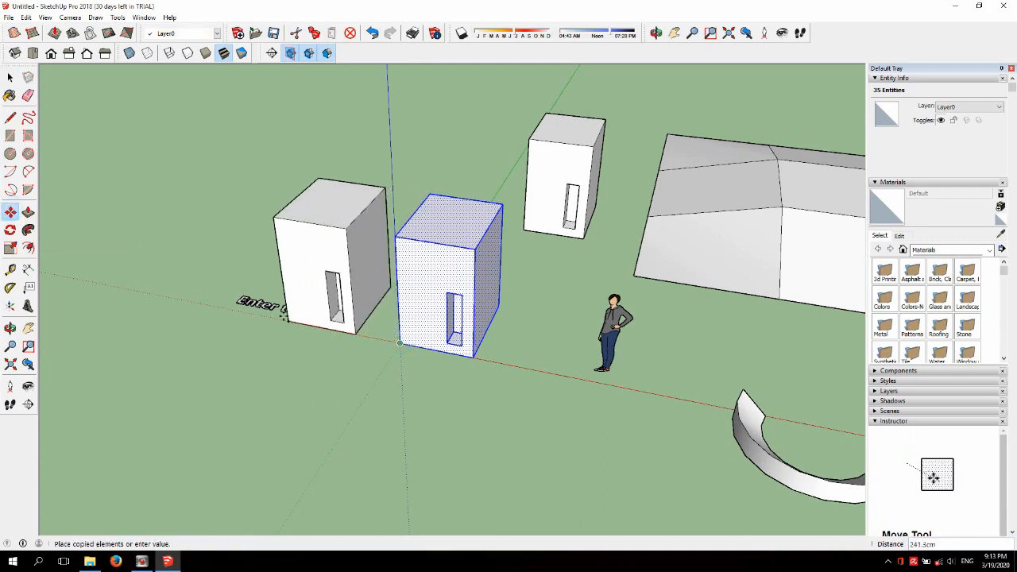
click(174, 298)
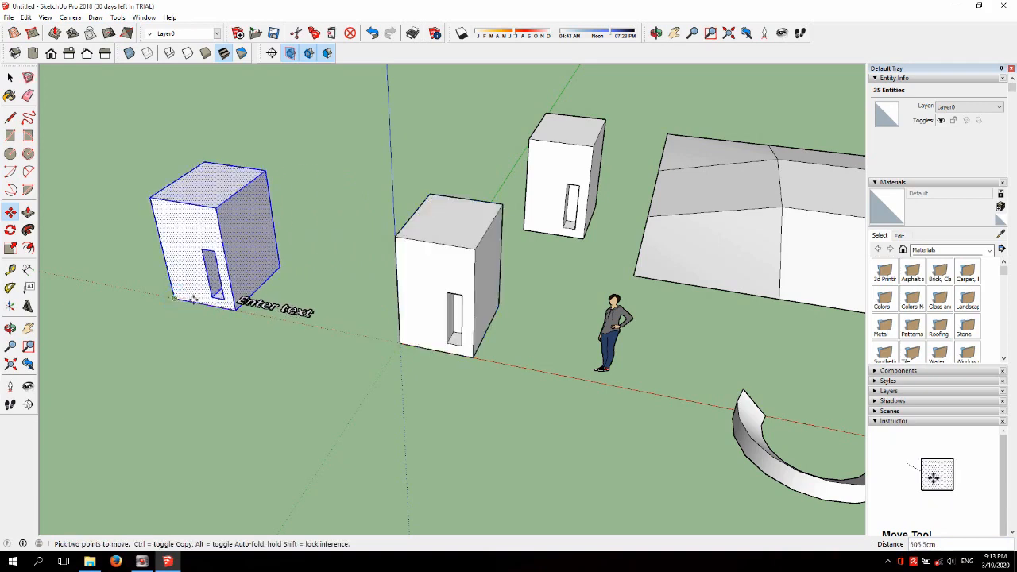
Make another copy of the new box about 205 cm further along the negative red axis and clear the selection.
key(ctrl)
click(174, 297)
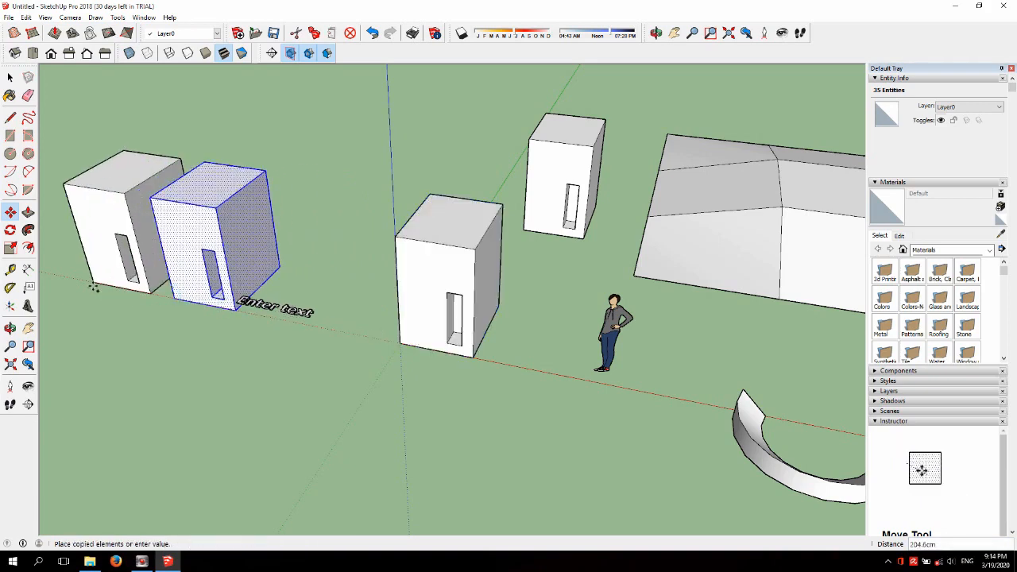
click(93, 288)
key(space)
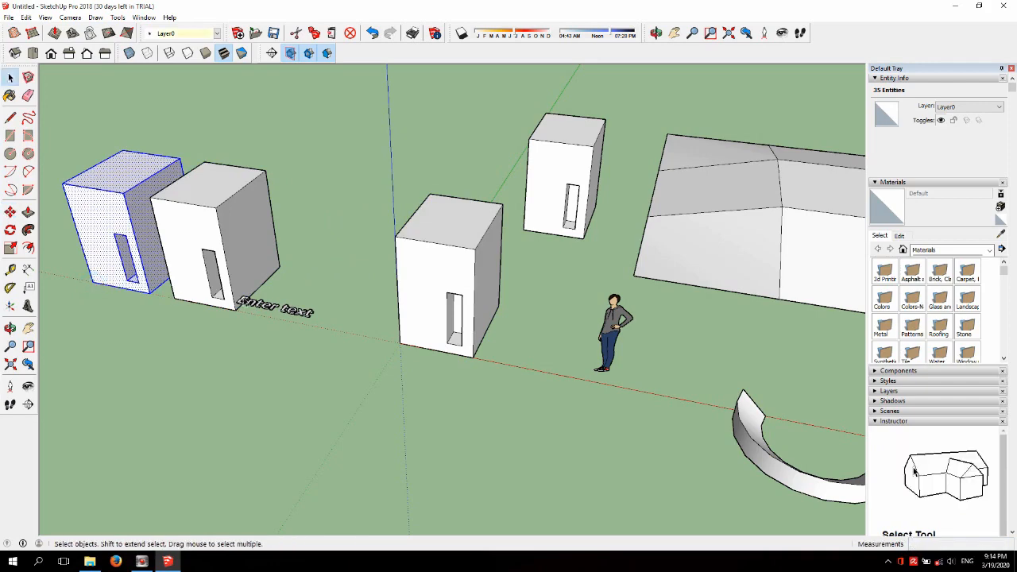
scroll(312, 289, down, 3)
scroll(170, 238, up, 4)
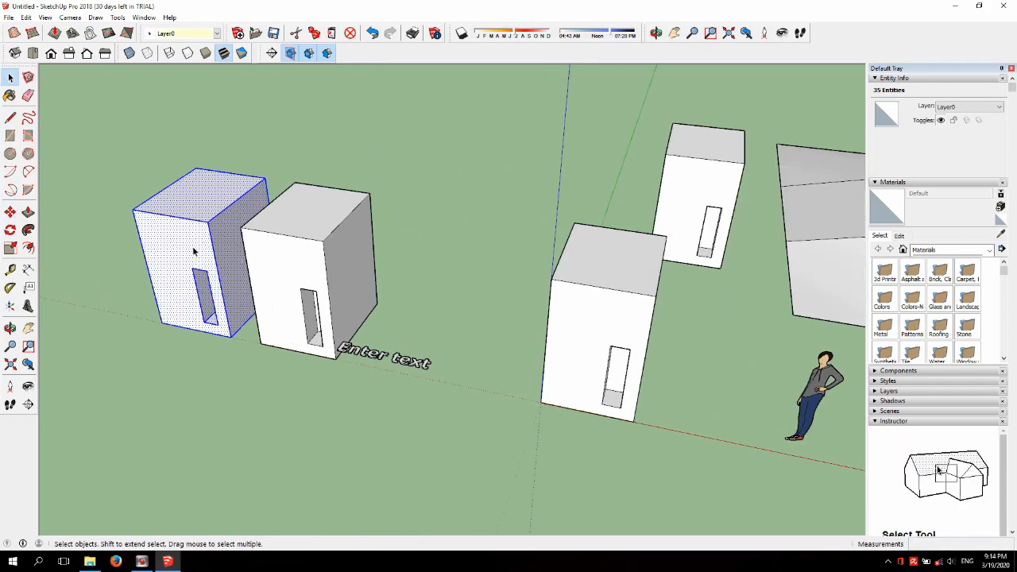
key(ctrl+t)
scroll(191, 248, down, 5)
scroll(429, 281, up, 5)
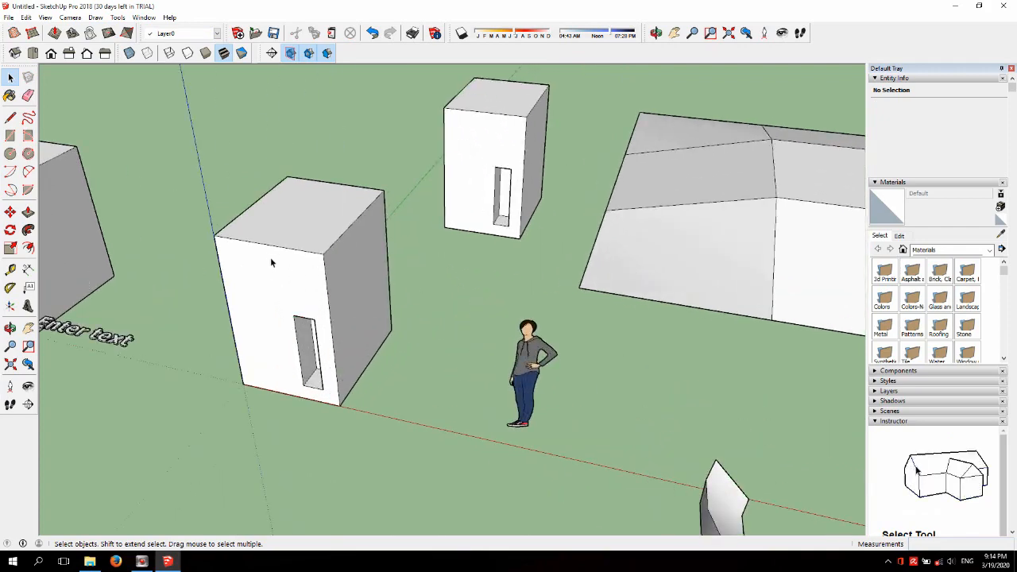
scroll(271, 259, down, 2)
scroll(329, 309, up, 3)
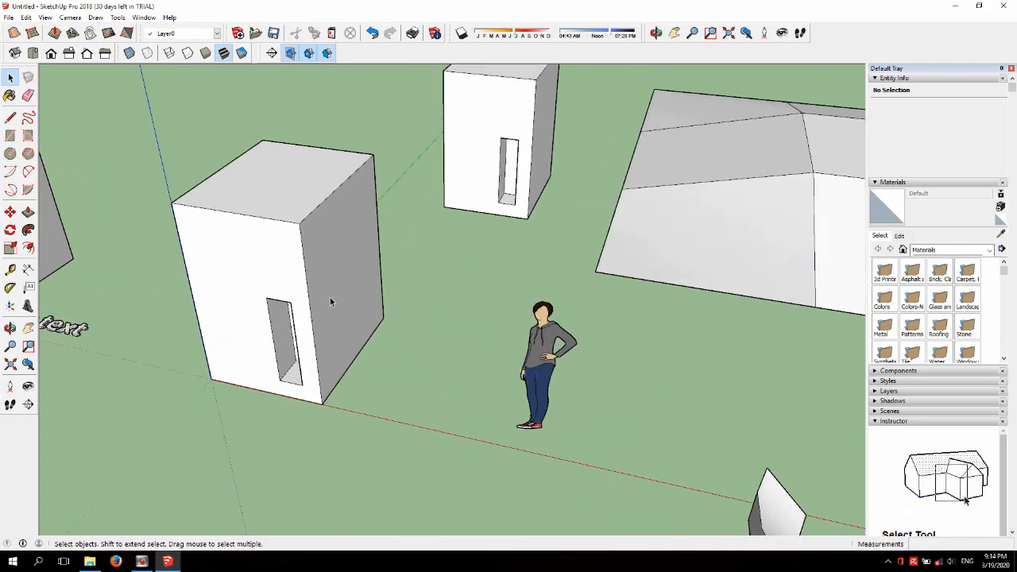